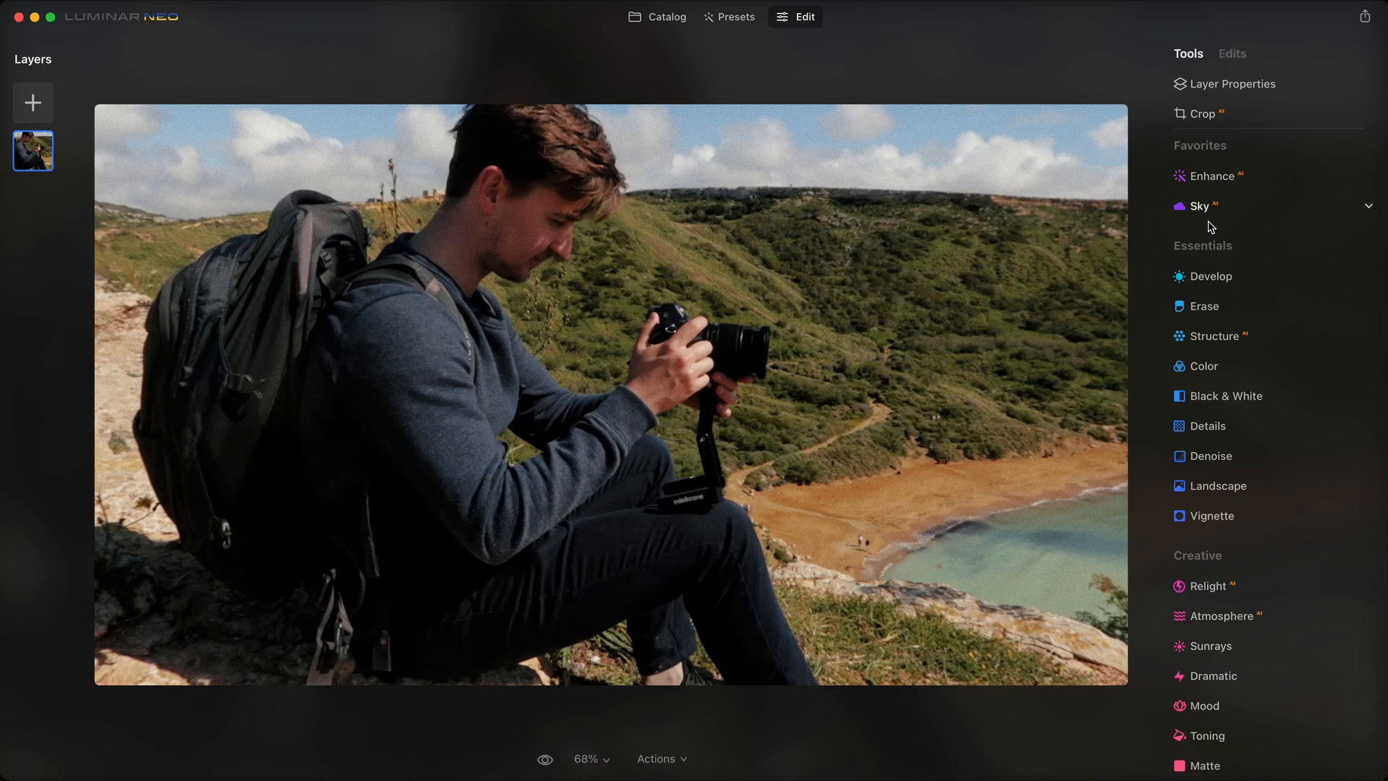
Set the Color vibrance to 19 and the HSL saturation of blue to 52, cyan to 71, green to 100 and yellow to 22
click(1269, 366)
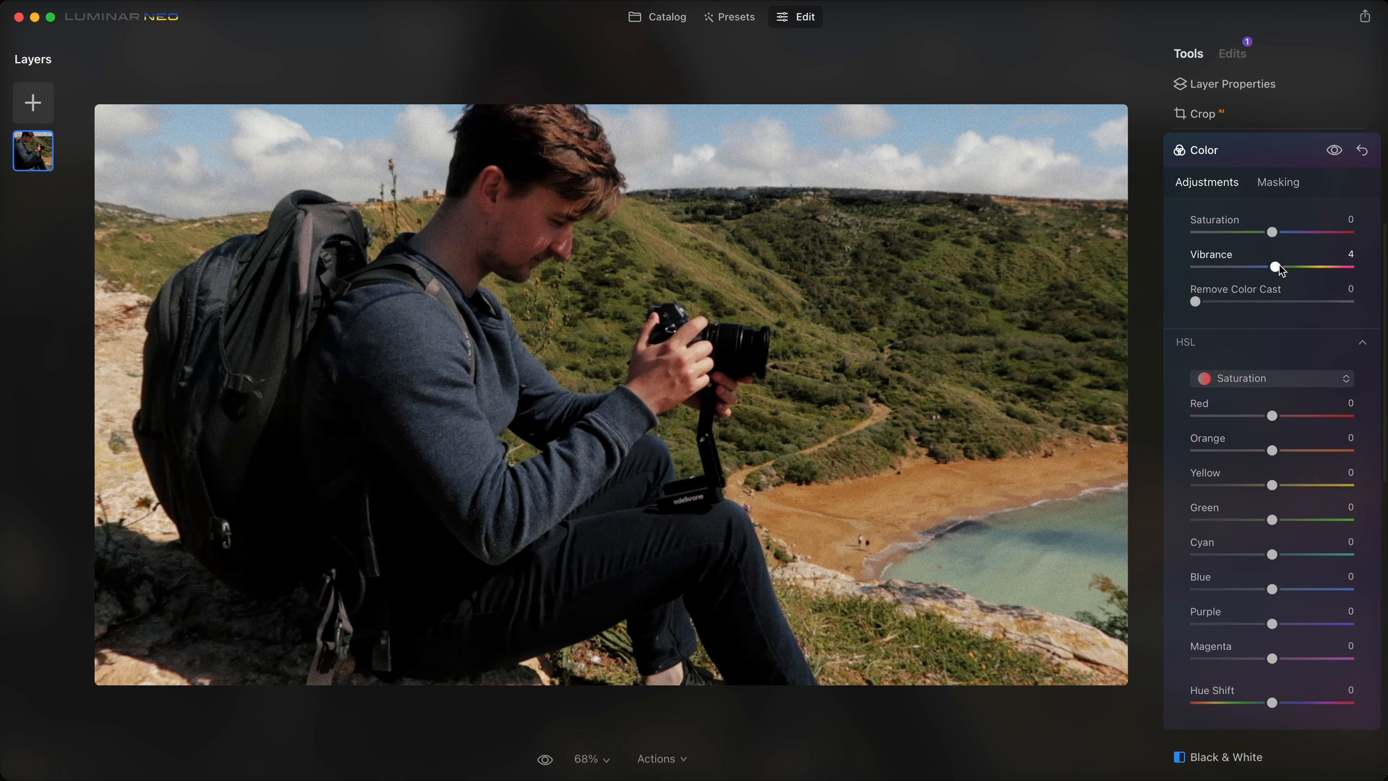
drag(1280, 269, 1285, 263)
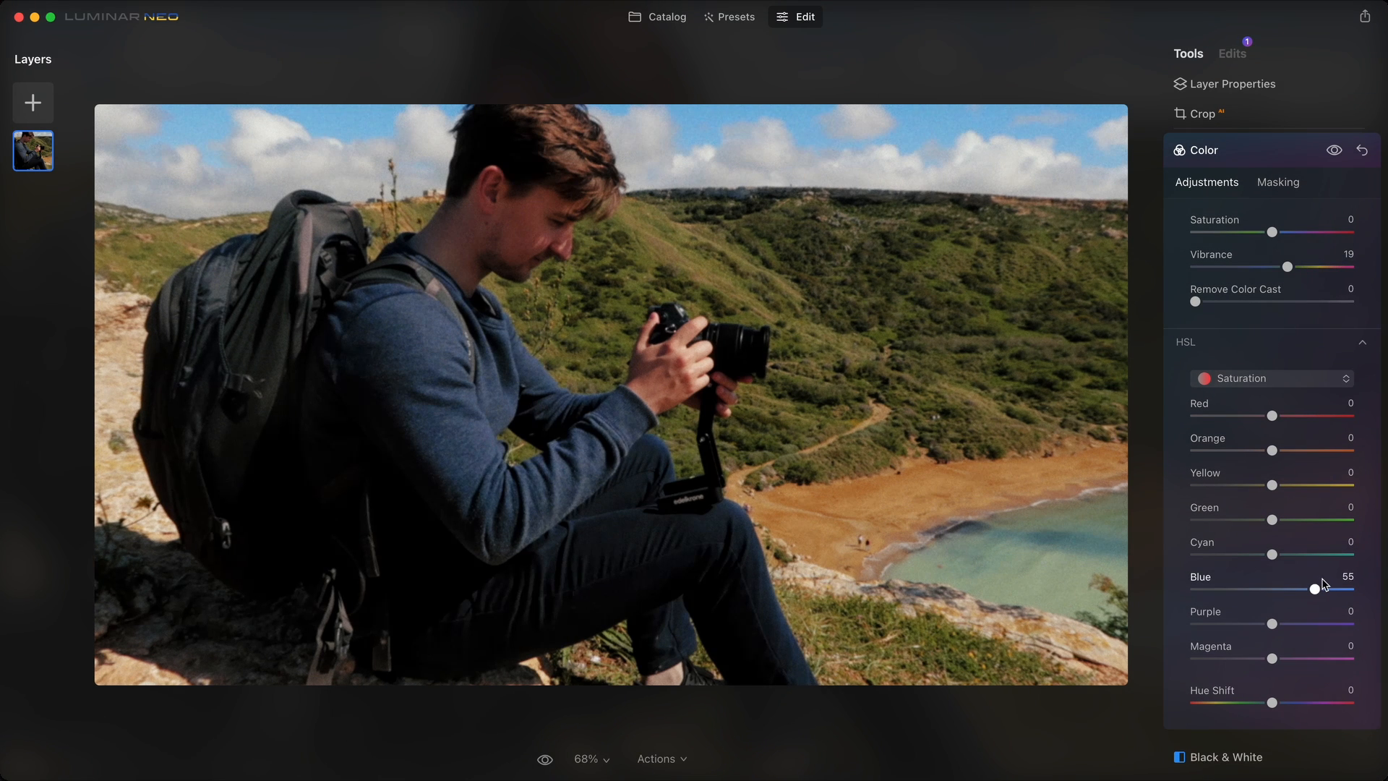
drag(1272, 554, 1328, 554)
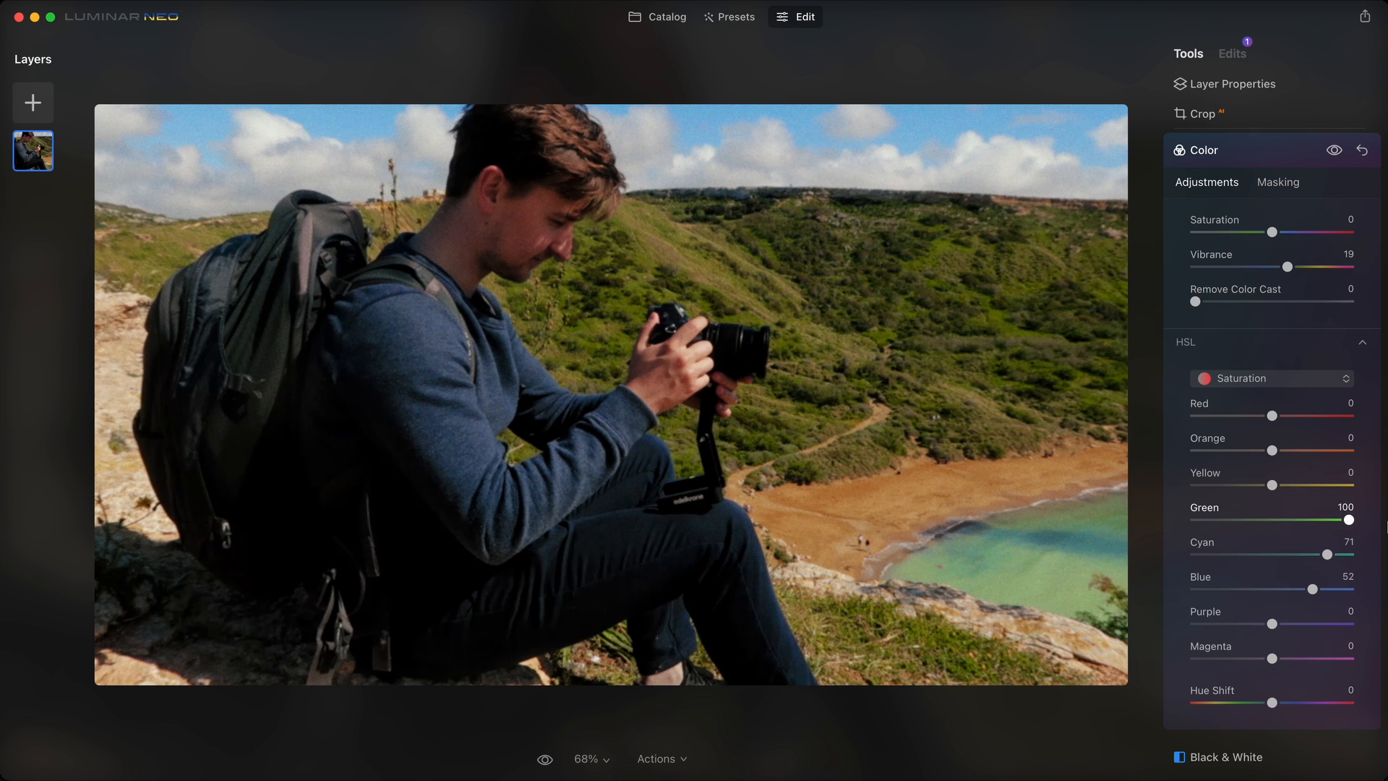
drag(1272, 485, 1277, 486)
Switch the HSL adjustment to Hue and set the green hue to 29
click(1262, 378)
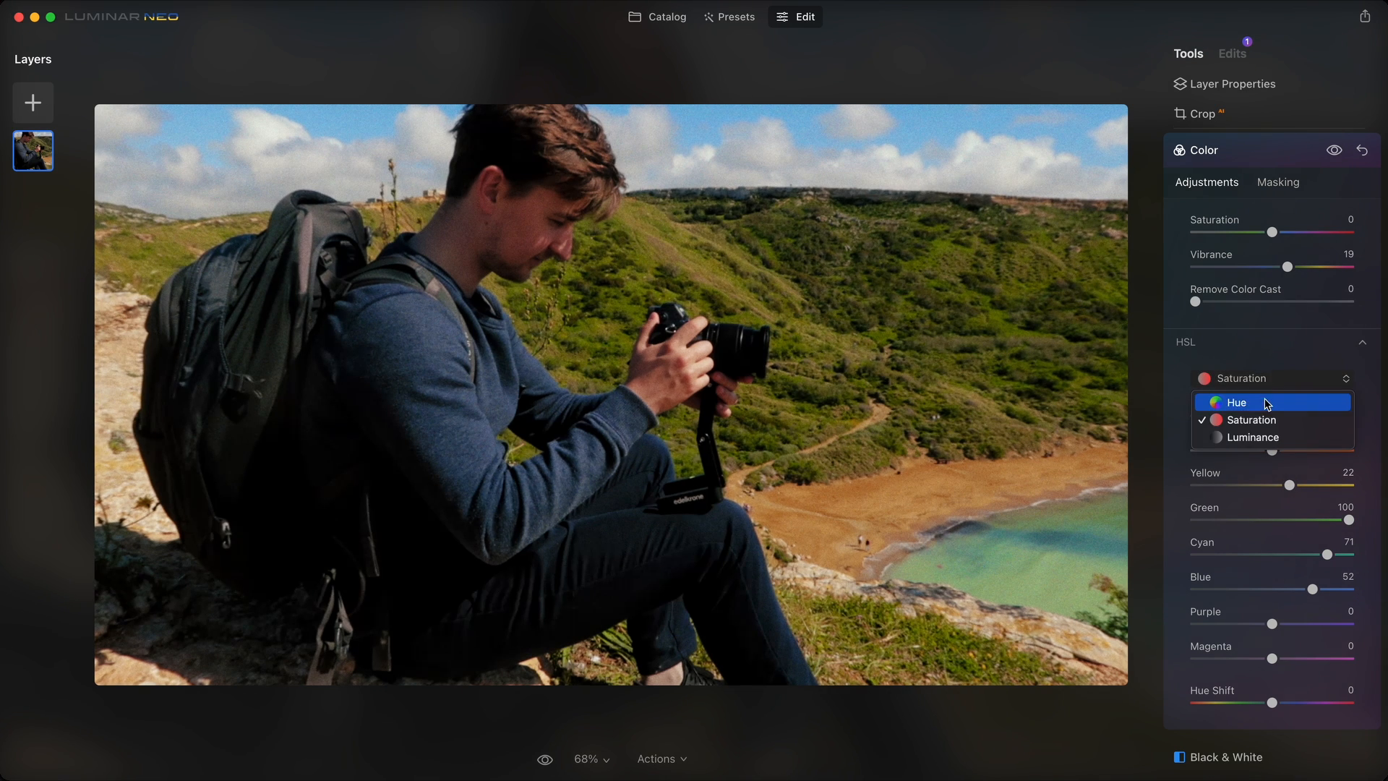
click(1264, 403)
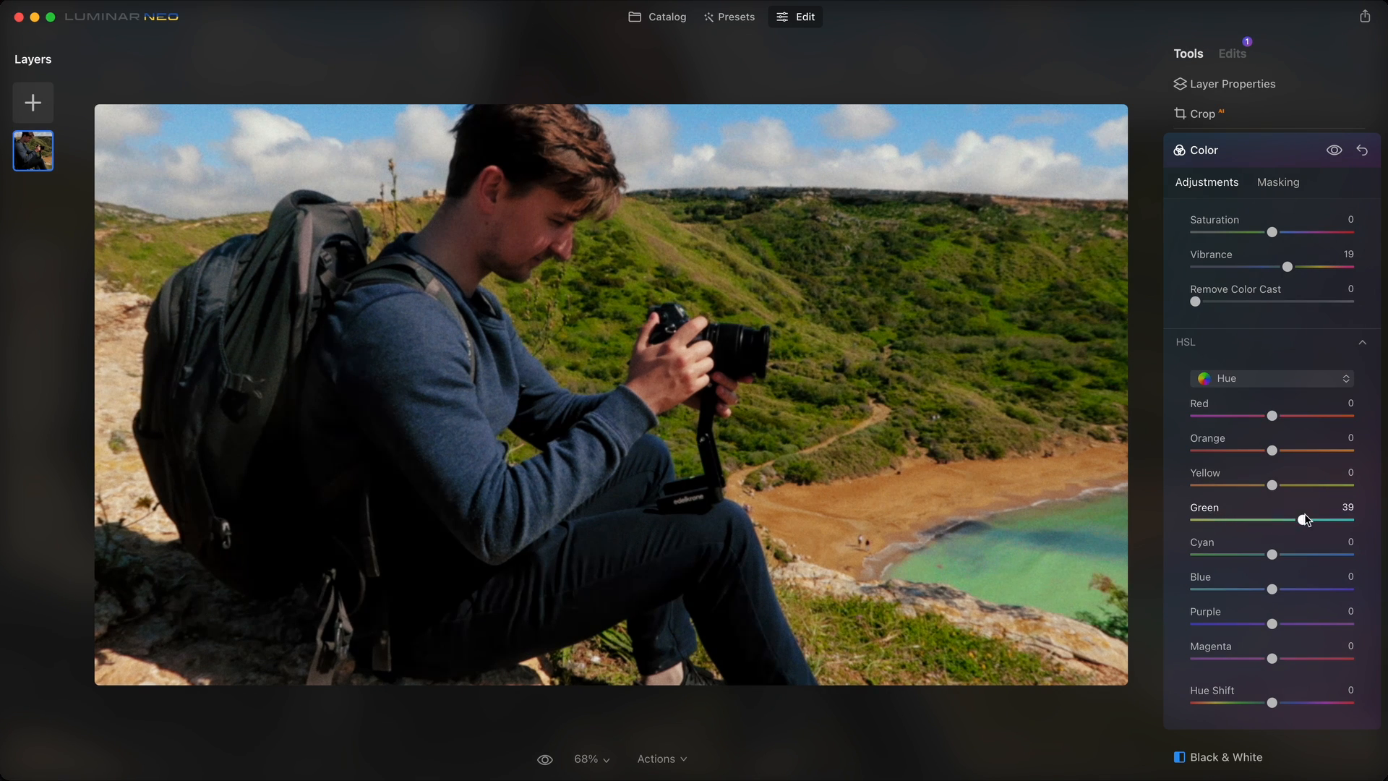
Add a vignette with its subject centre placed near the man's hands and set its amount to about -63
scroll(1265, 217, down, 10)
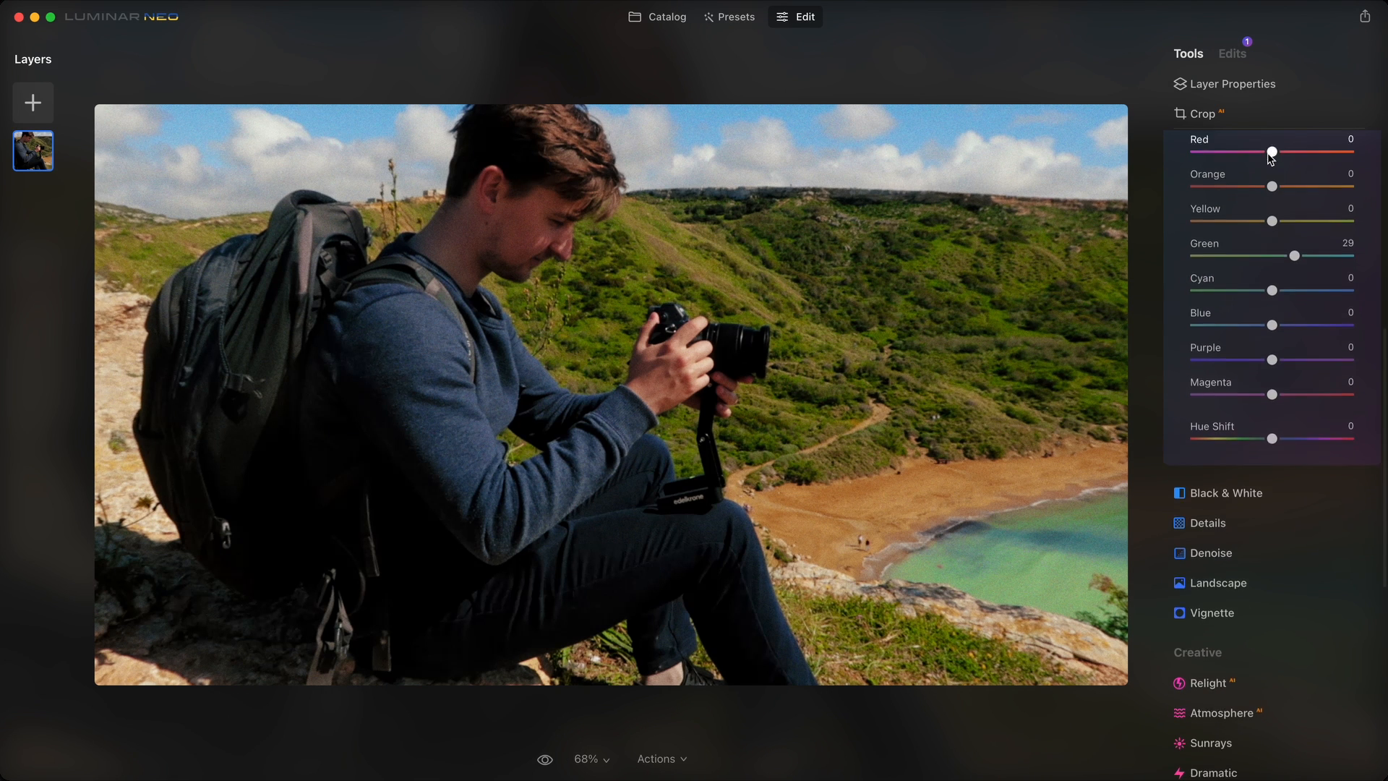
click(1239, 408)
drag(1272, 378, 1169, 378)
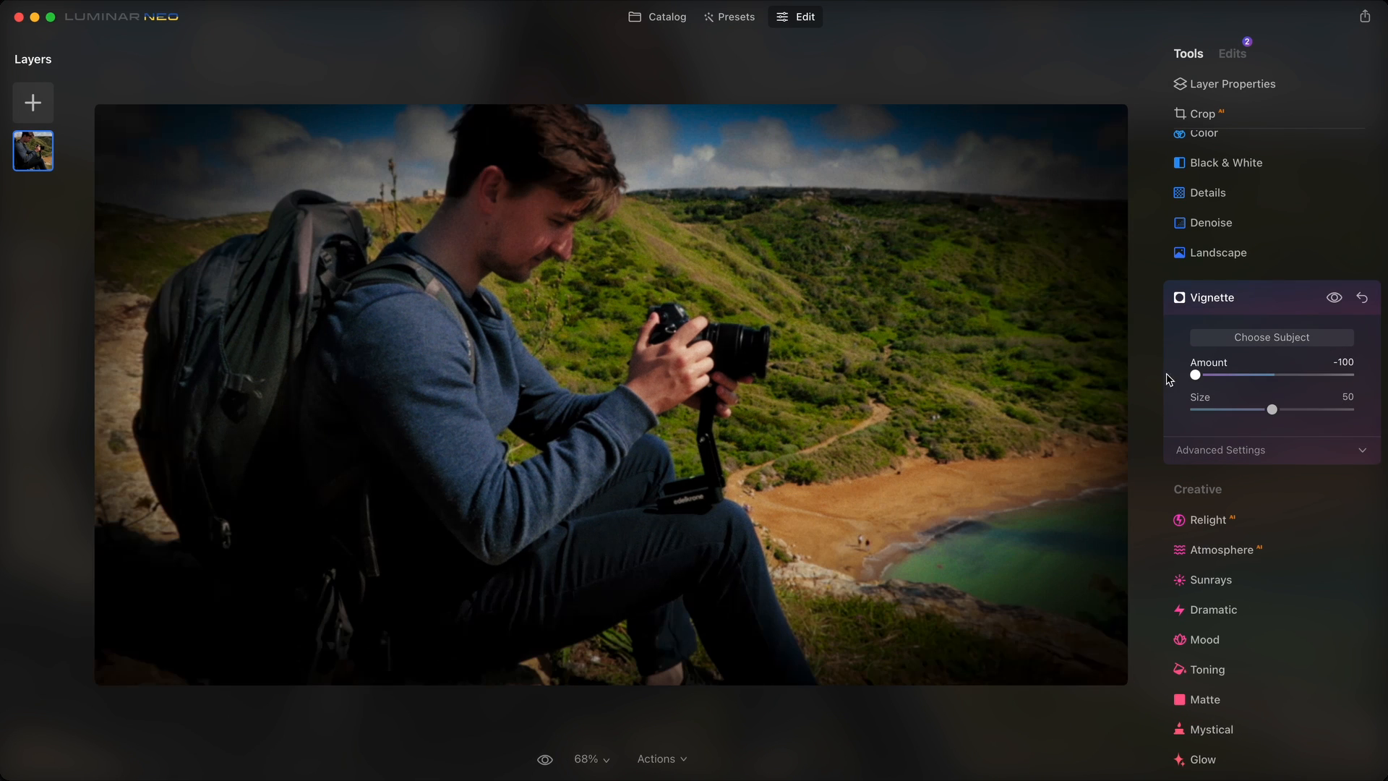
click(1237, 340)
drag(691, 355, 696, 427)
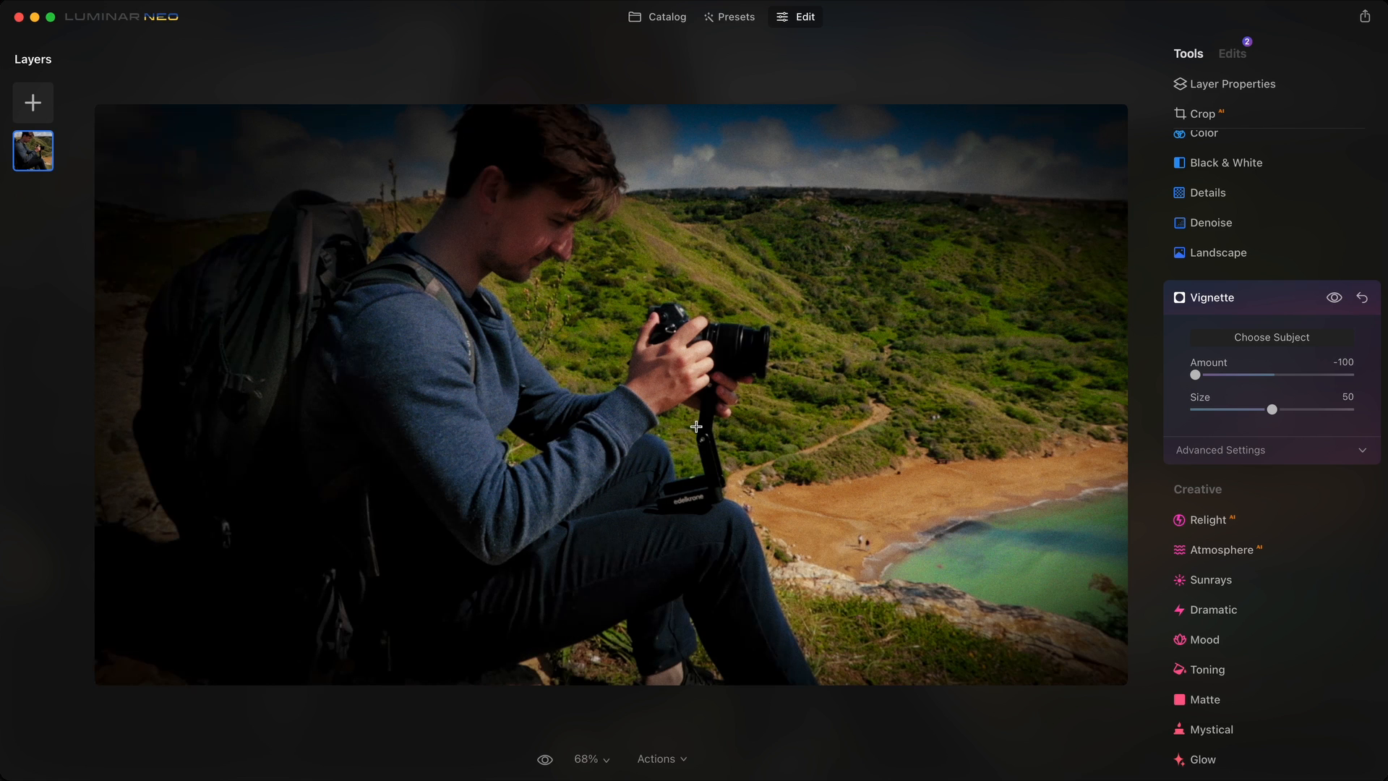
drag(1196, 377, 1227, 375)
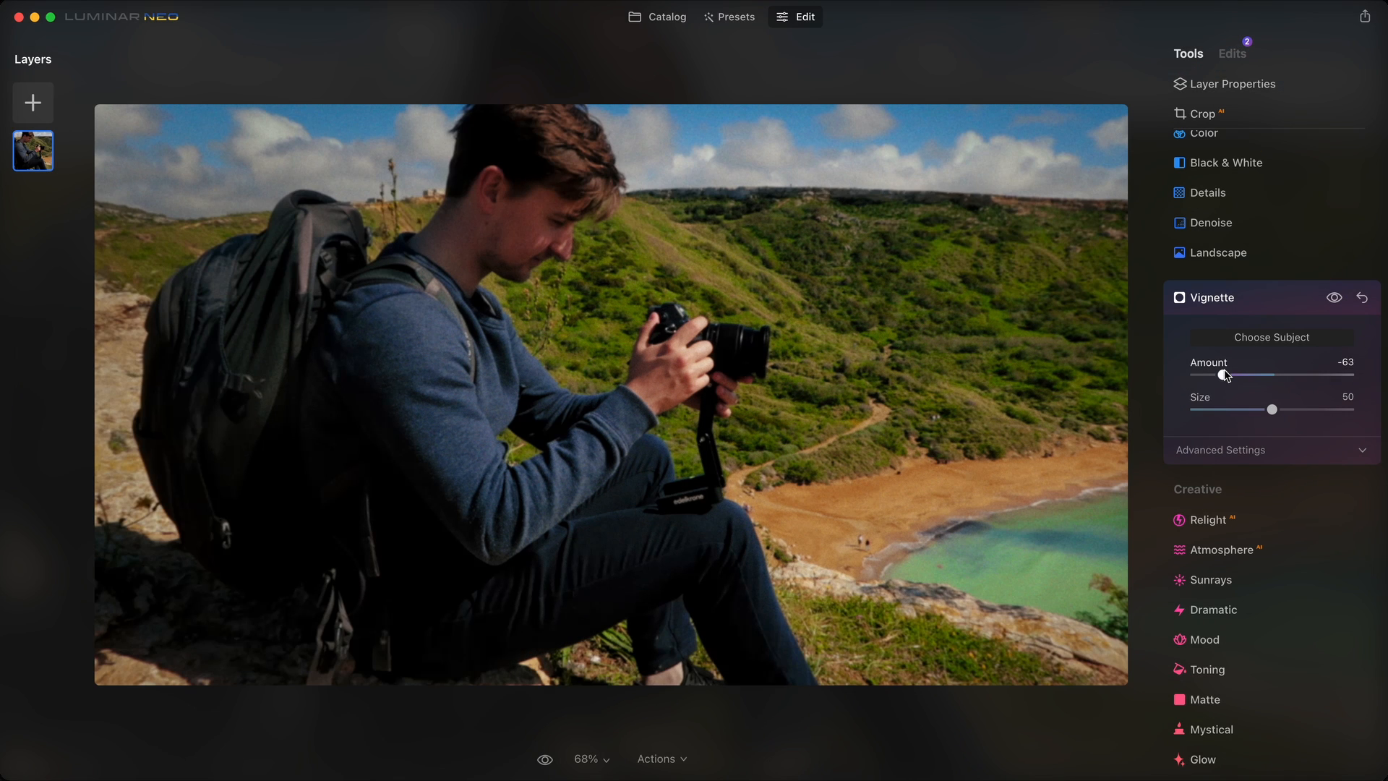
Start a Develop adjustment and restrict it to the sky with Mask AI
scroll(1280, 286, up, 4)
click(1274, 278)
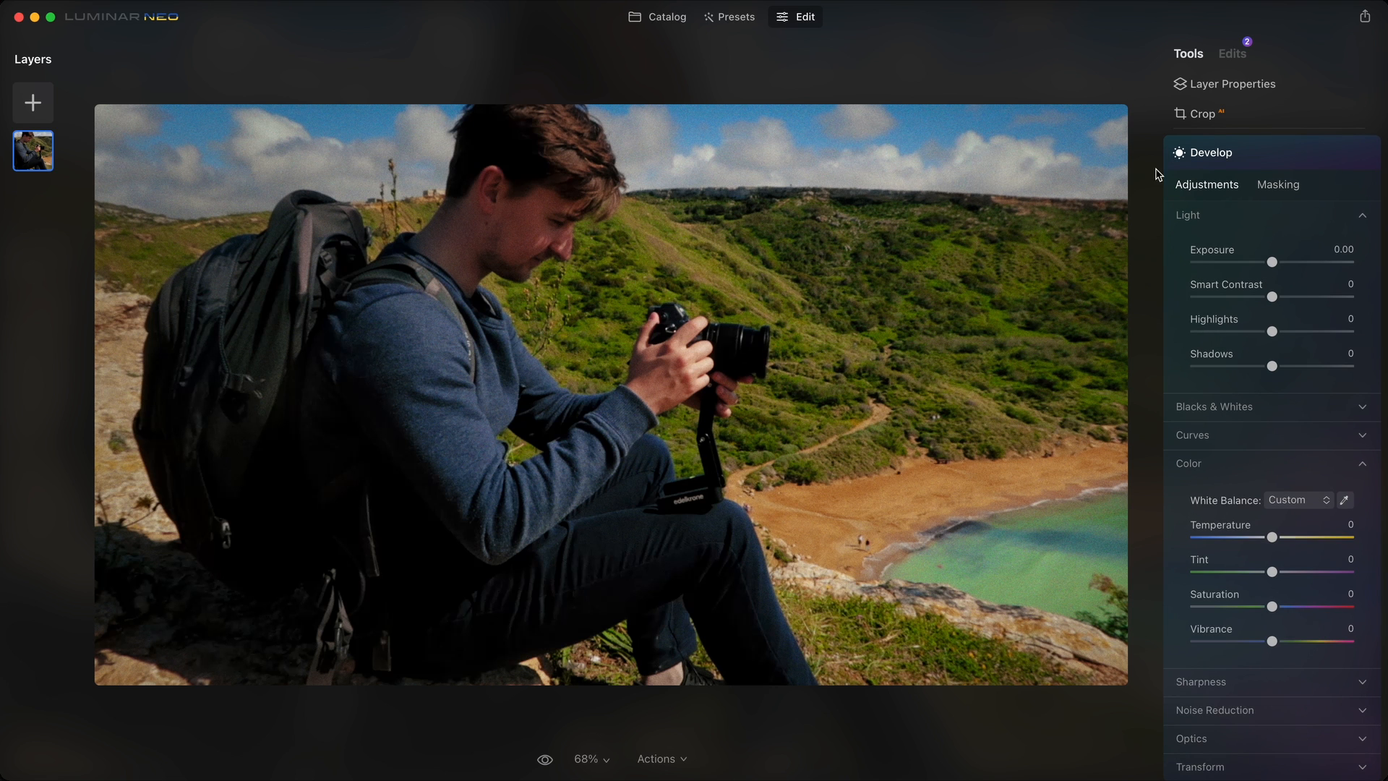
click(1265, 186)
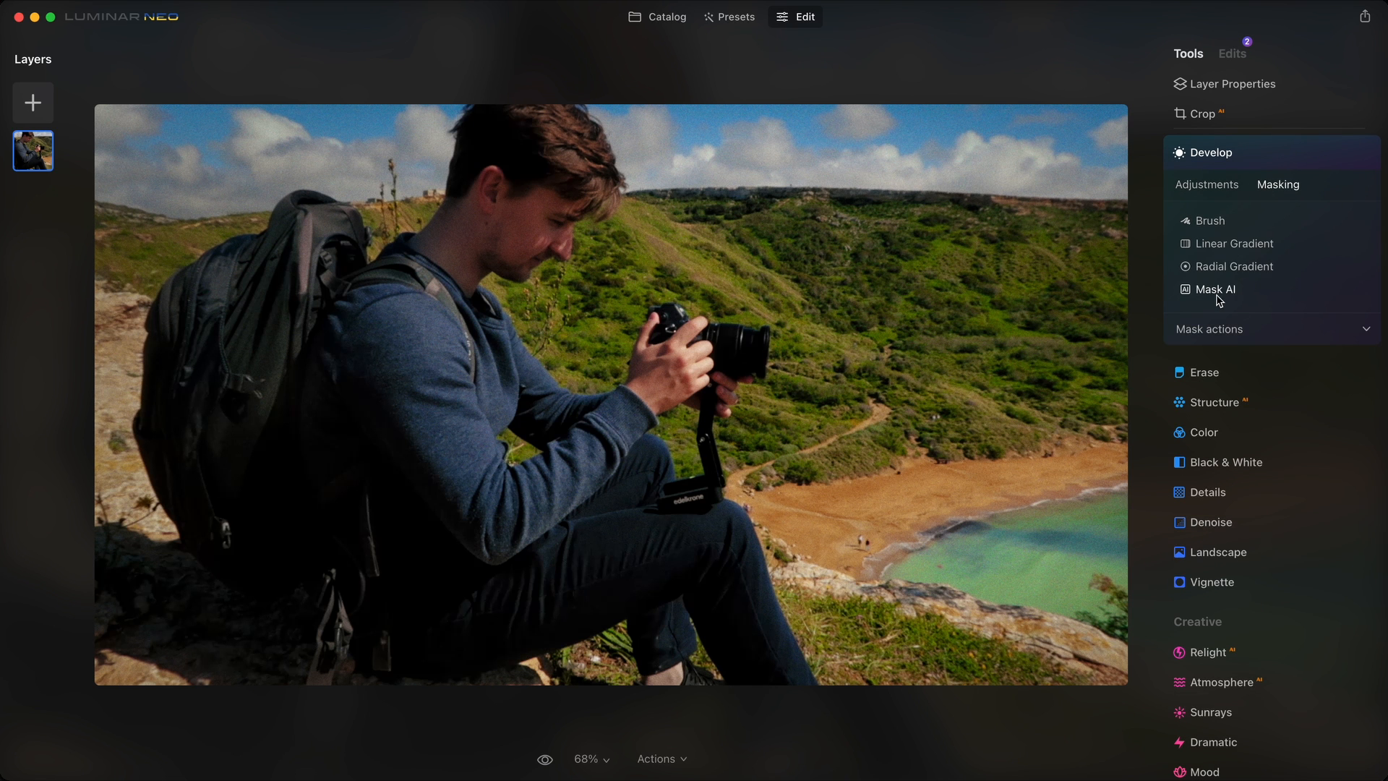
click(1217, 290)
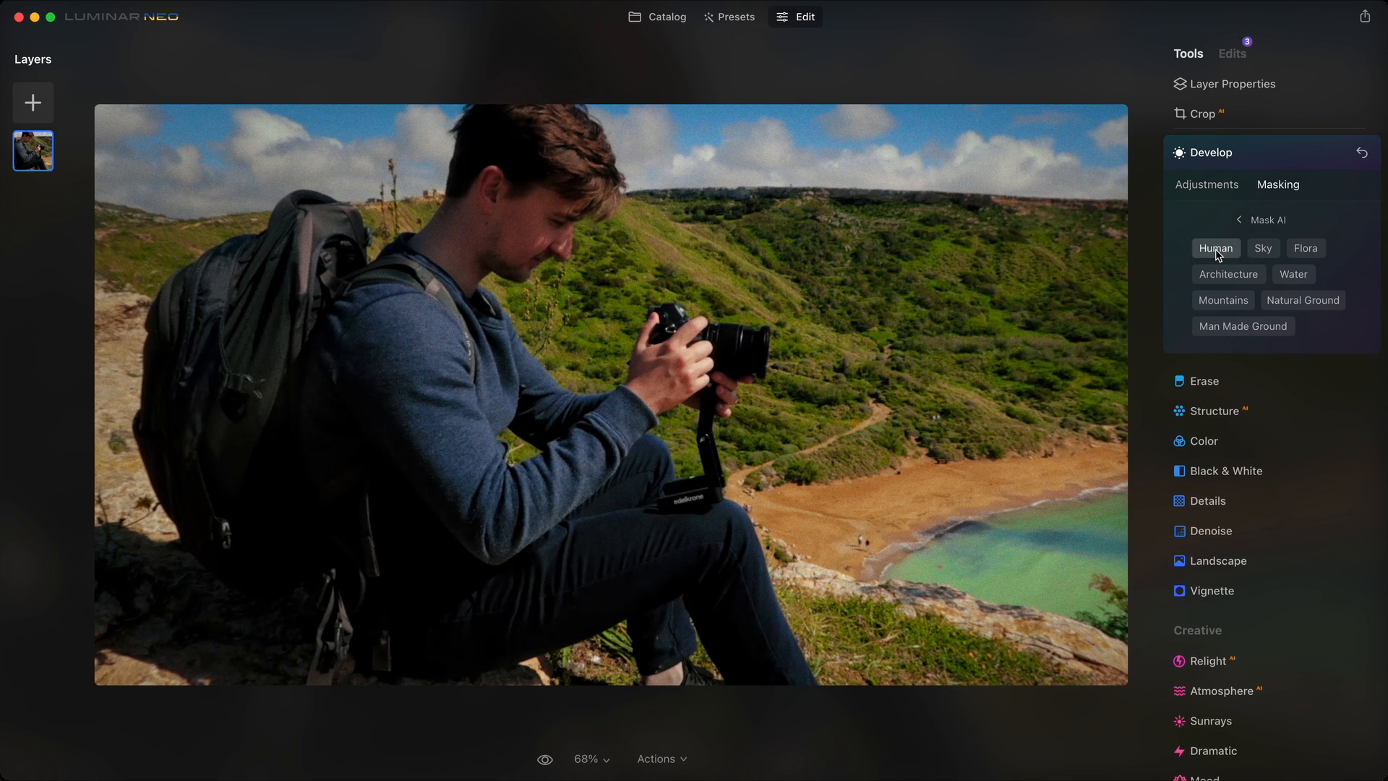
click(1218, 249)
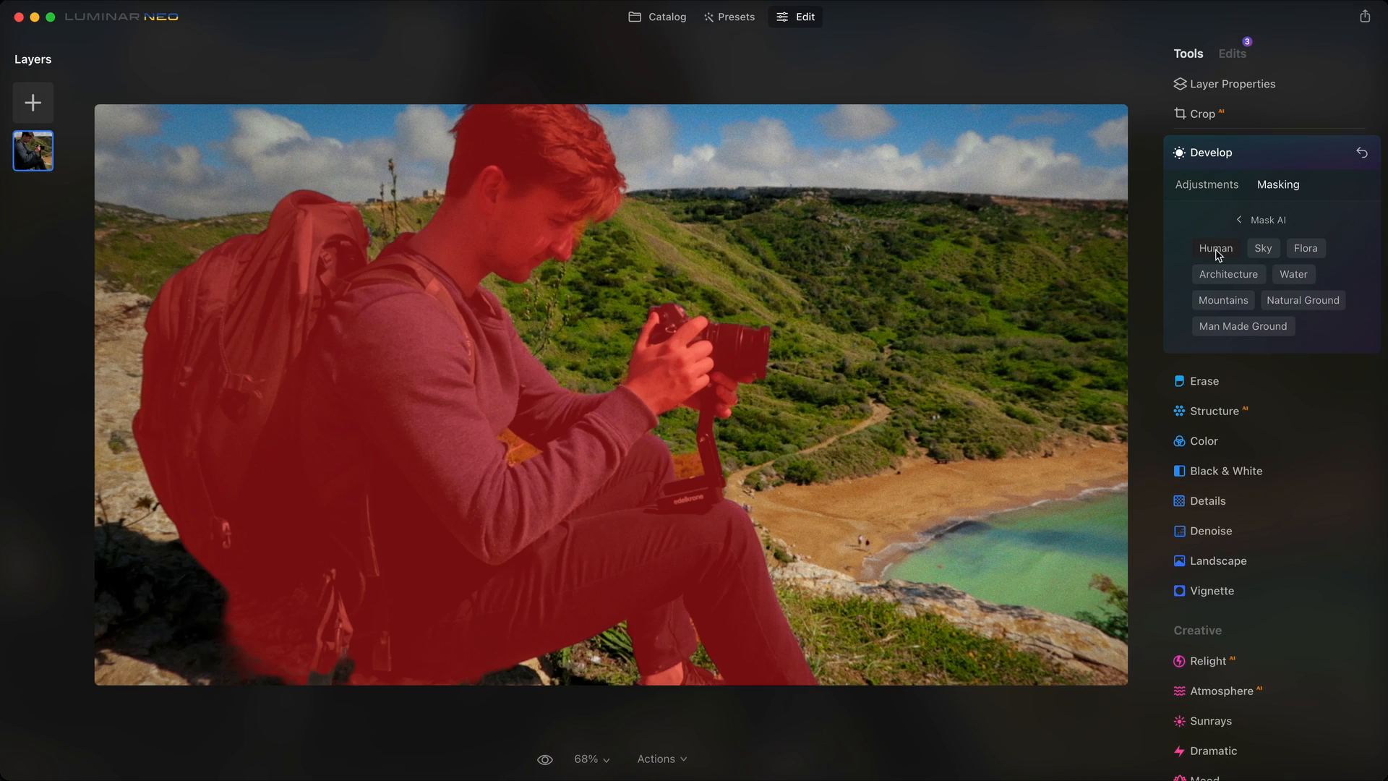
click(1217, 249)
click(1263, 248)
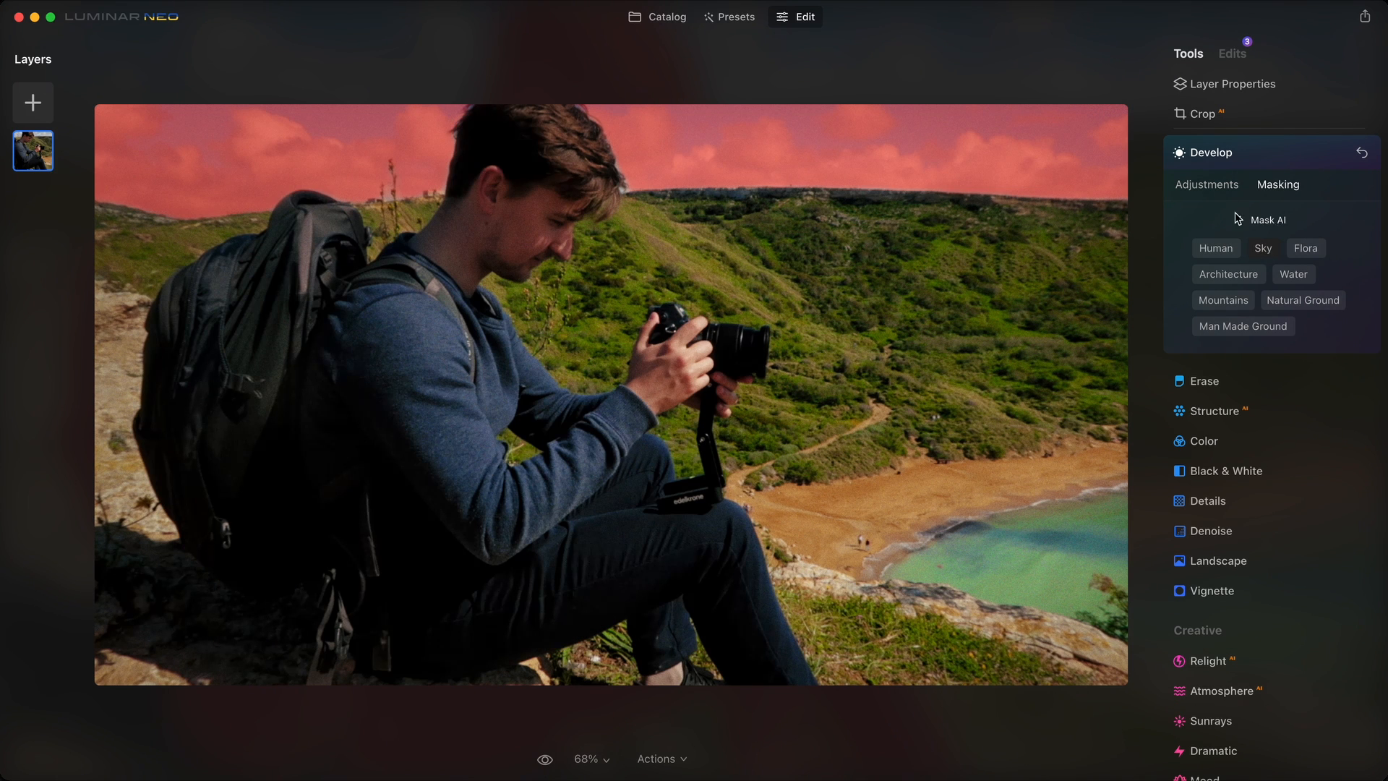
Set the masked sky's exposure to -0.52, smart contrast to 100 and saturation to -19, and compare the edited photo with the original
click(1219, 190)
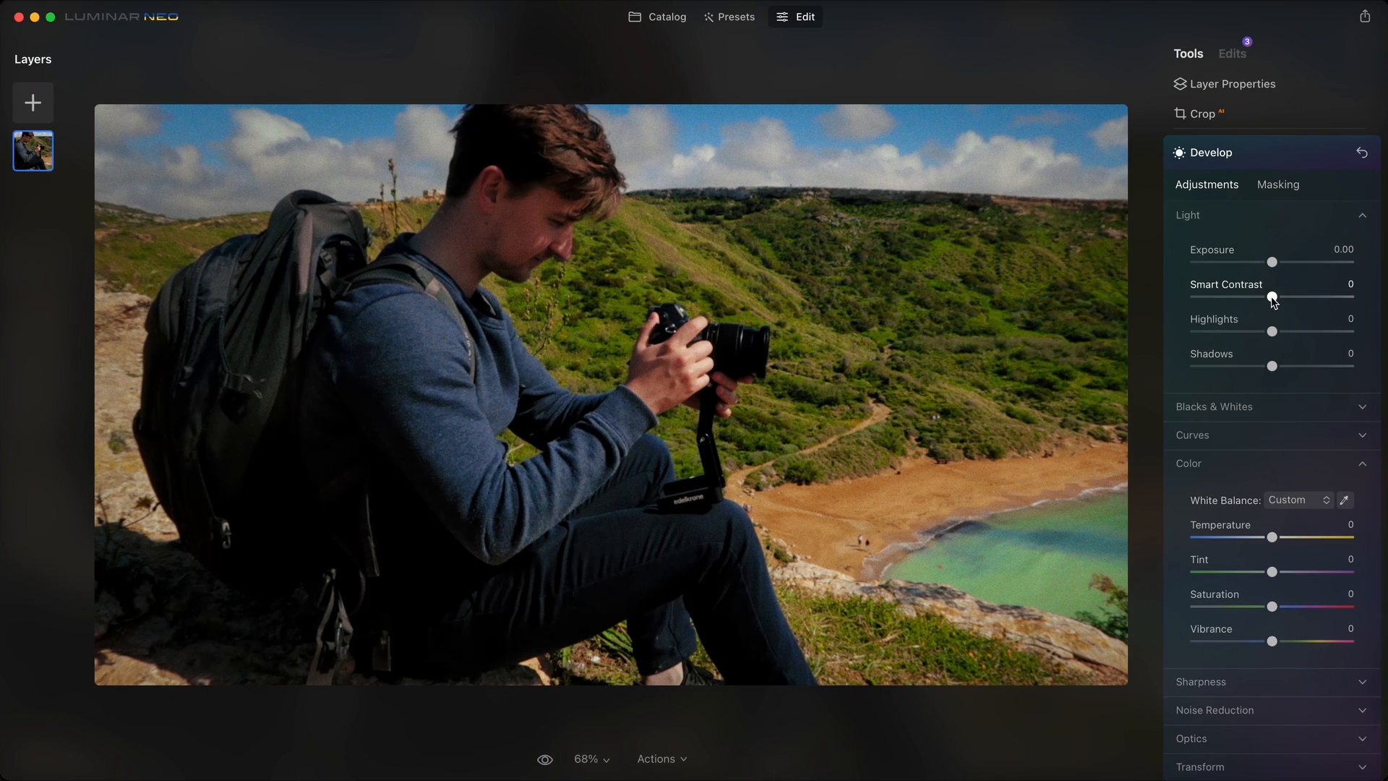
mouse_move(1271, 261)
mouse_down()
mouse_move(1248, 263)
mouse_move(1261, 269)
mouse_up()
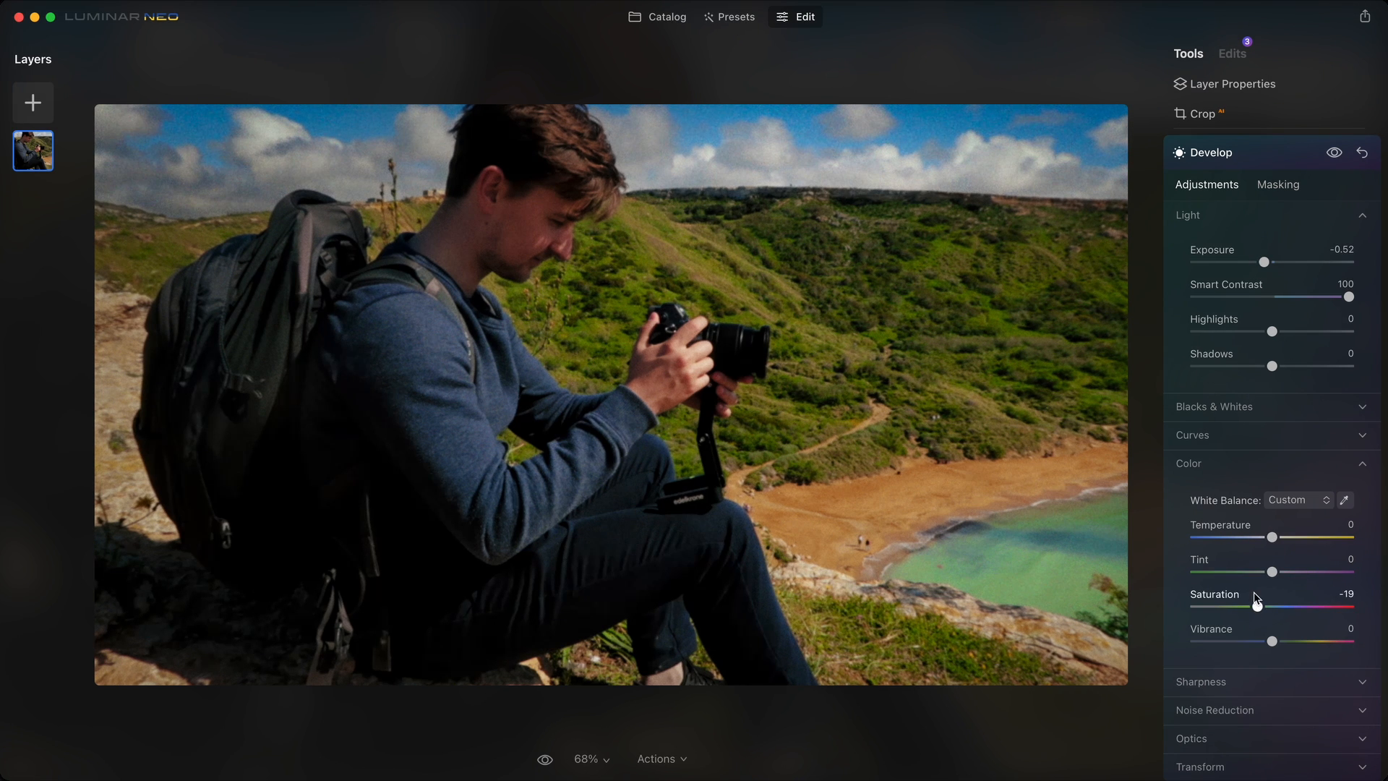
scroll(1275, 606, down, 3)
click(1214, 512)
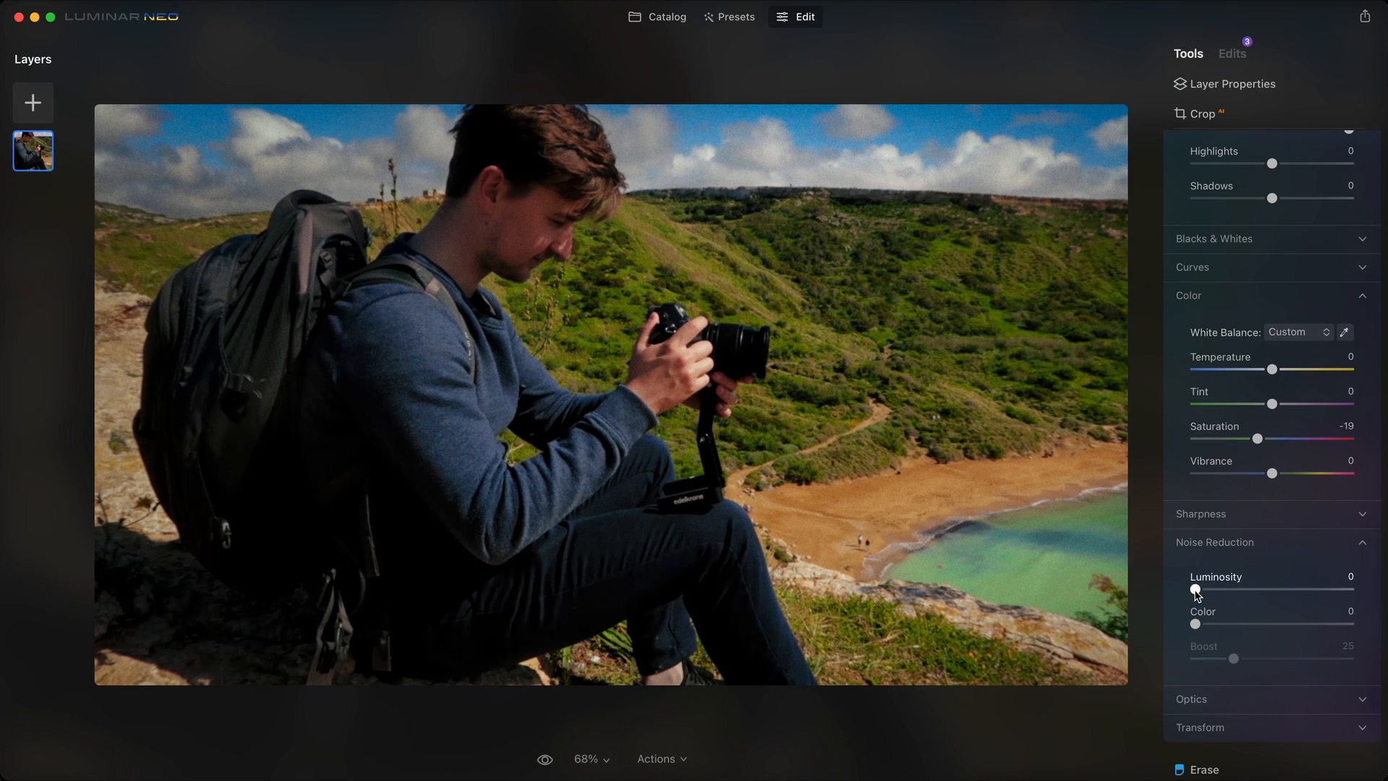
scroll(1258, 303, up, 5)
click(1266, 292)
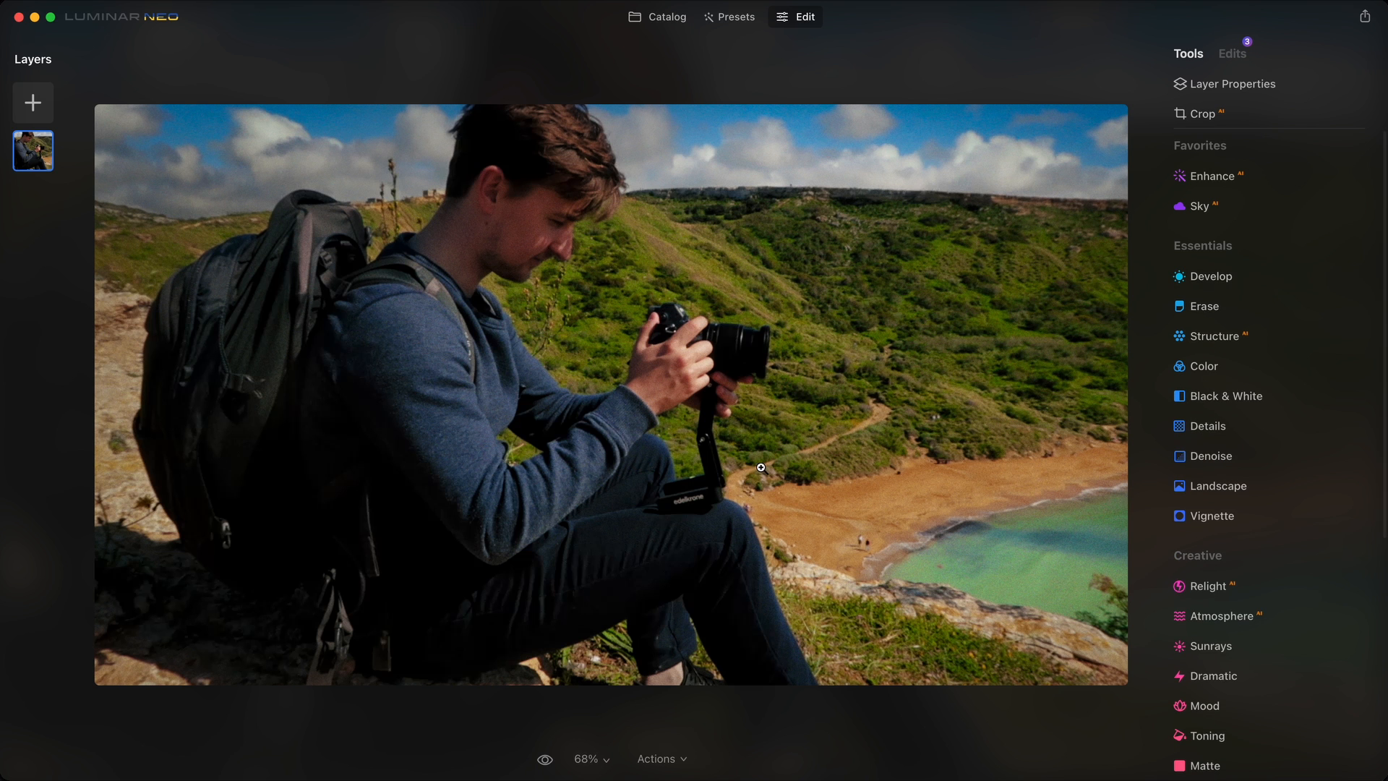
click(545, 759)
click(545, 759)
click(545, 759)
click(545, 759)
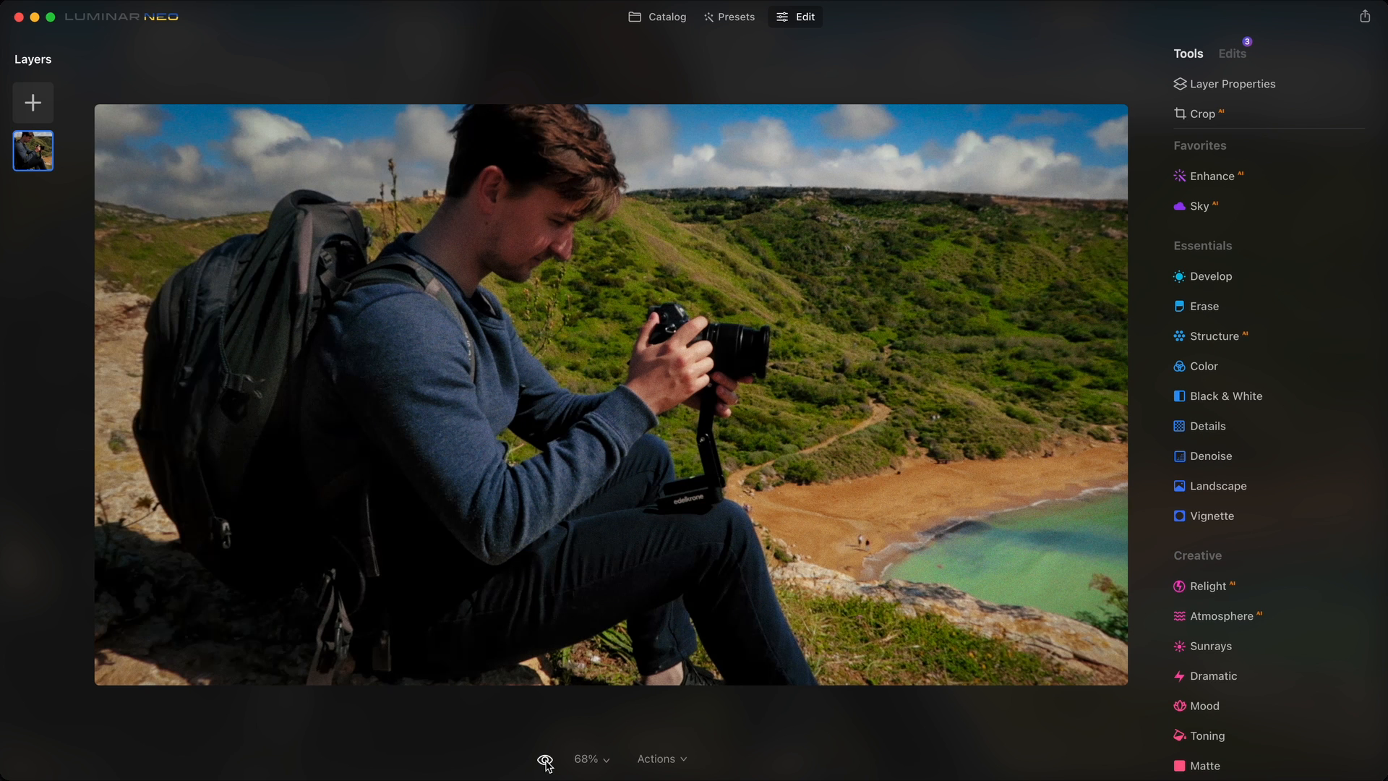
Start a second Develop adjustment and restrict it to the human with Mask AI
click(1256, 275)
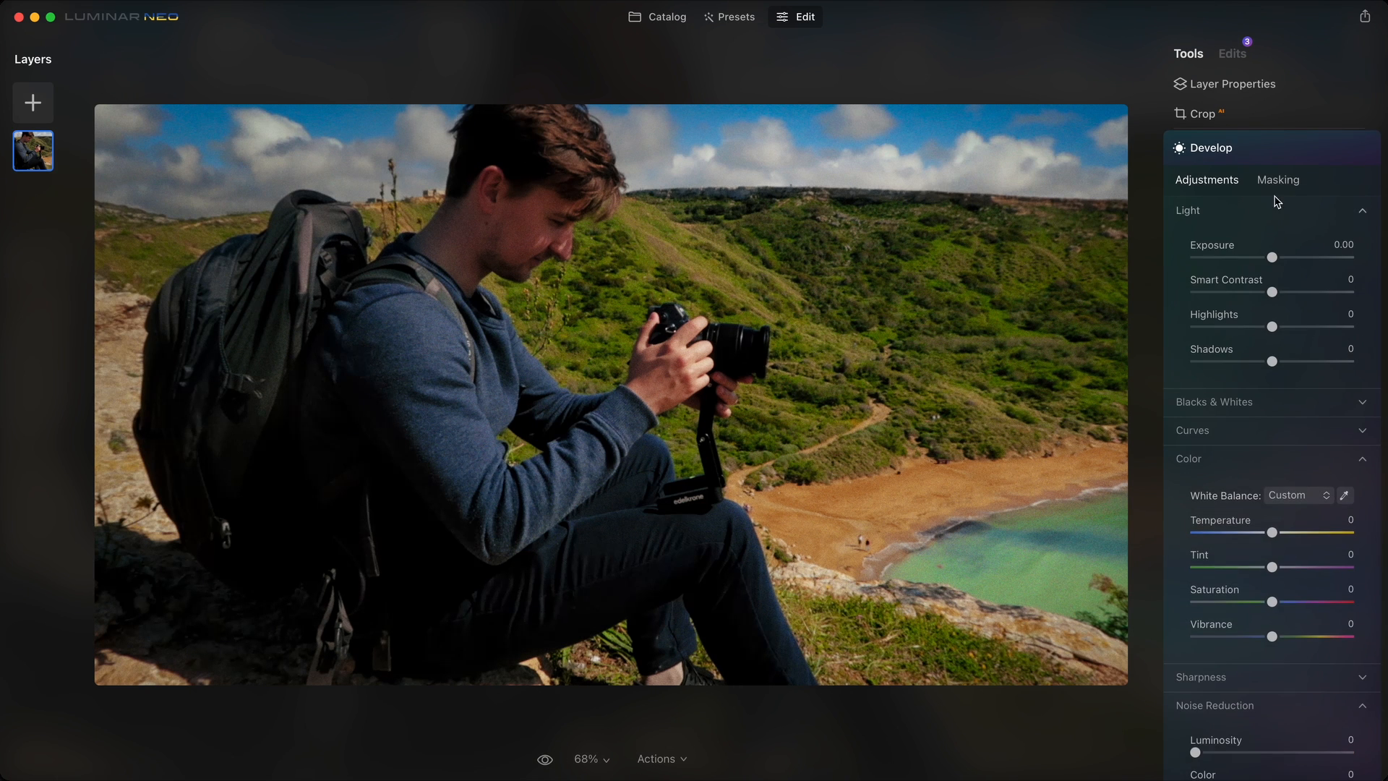
click(1276, 185)
click(1221, 286)
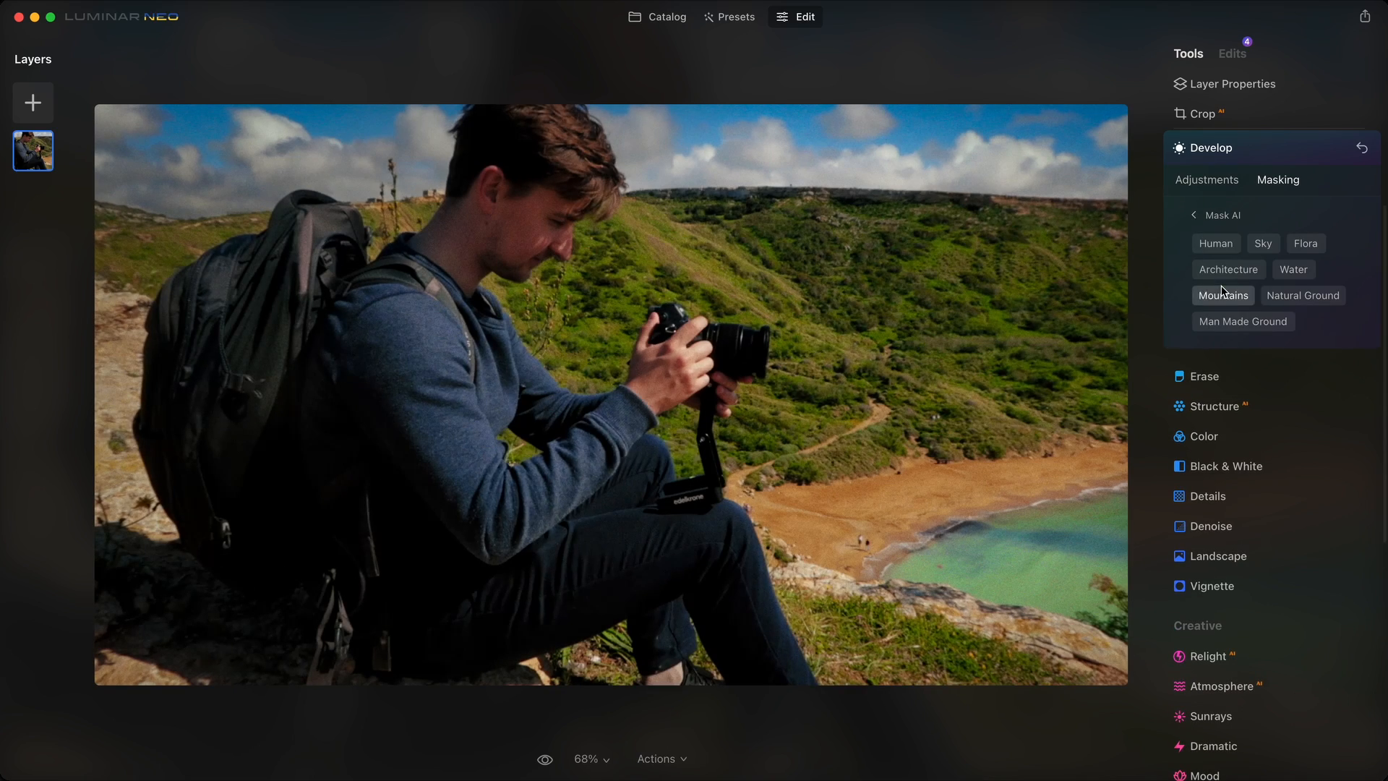
click(1225, 245)
Set the masked man's exposure to 1.03 and highlights to about -18, and compare the result with the adjustment off and on
click(1206, 179)
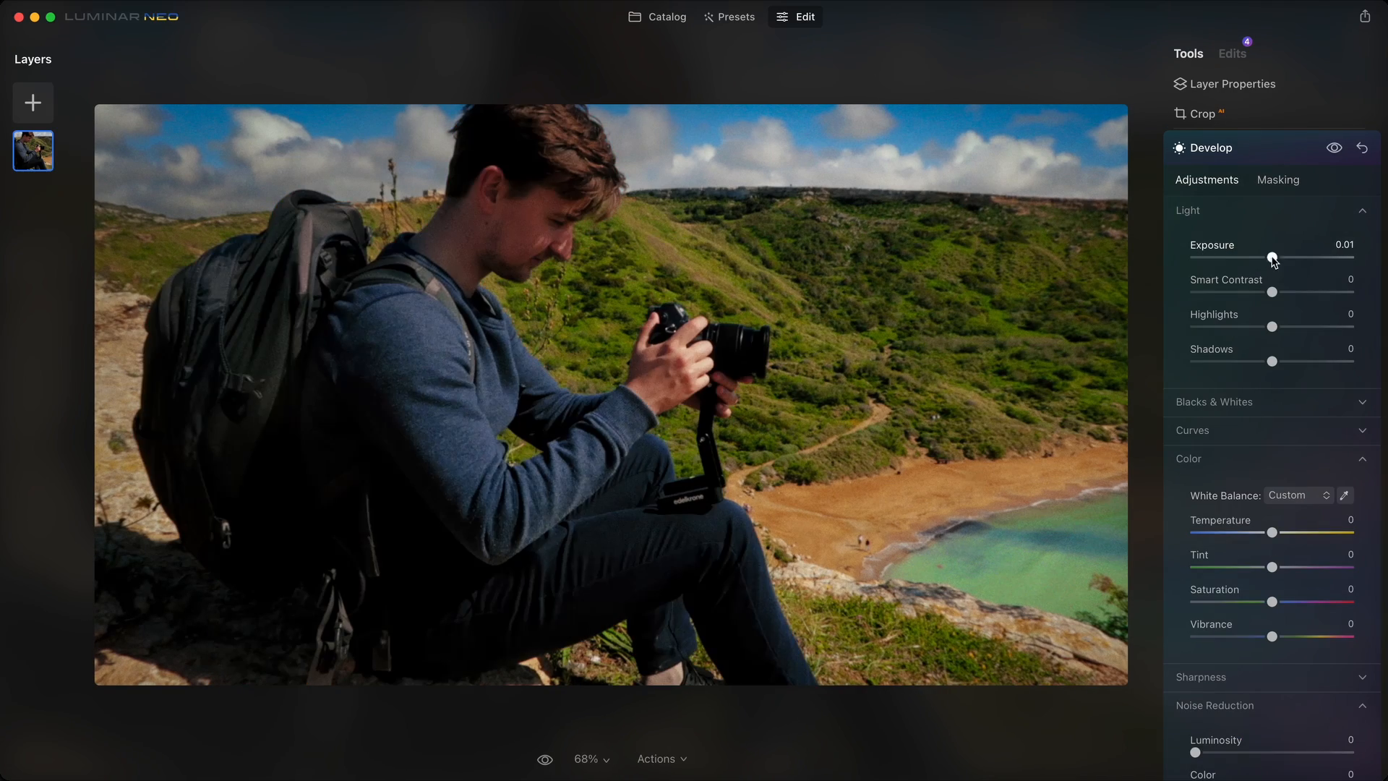
drag(1272, 257, 1290, 258)
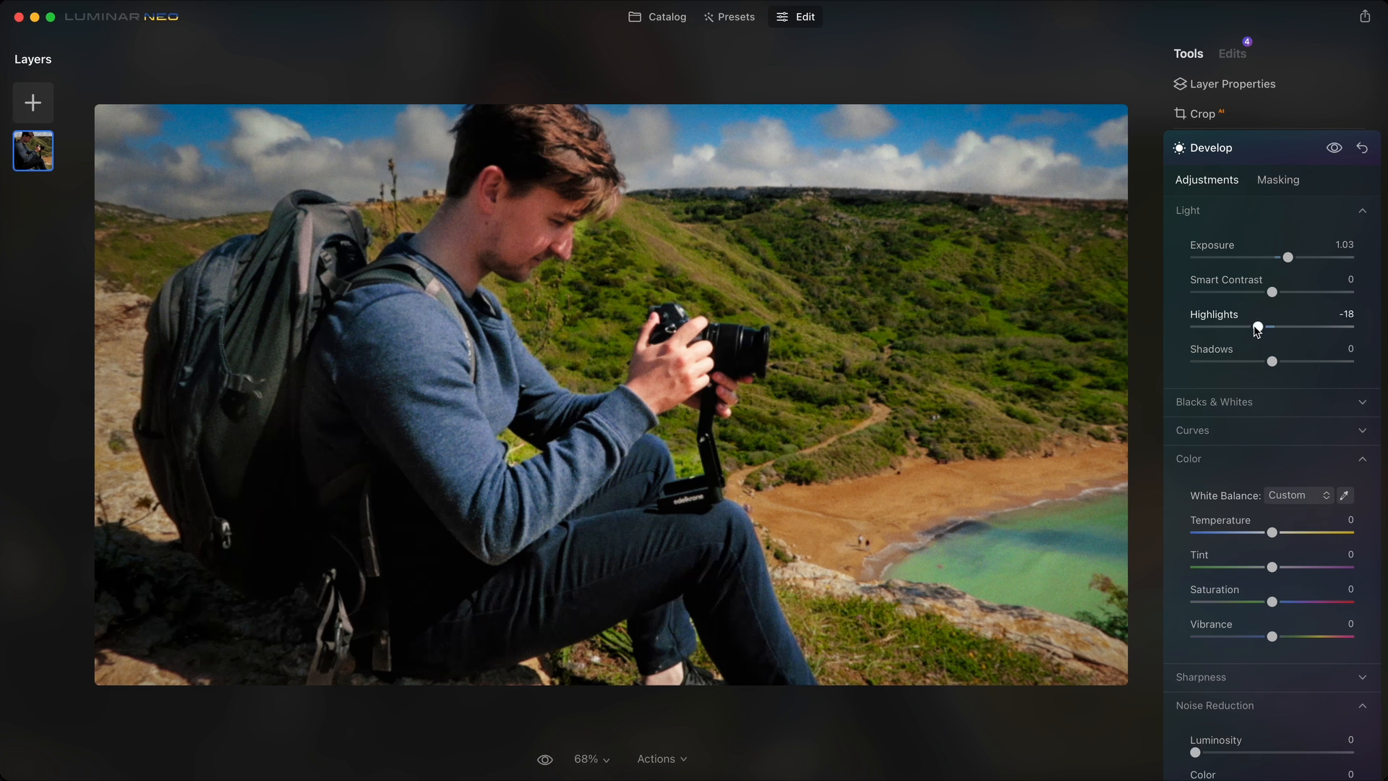
drag(1273, 292, 1247, 293)
click(1336, 157)
click(1336, 157)
Erase the backpack from the human mask with the size 100 brush and check the Develop adjustment's effect
click(1276, 181)
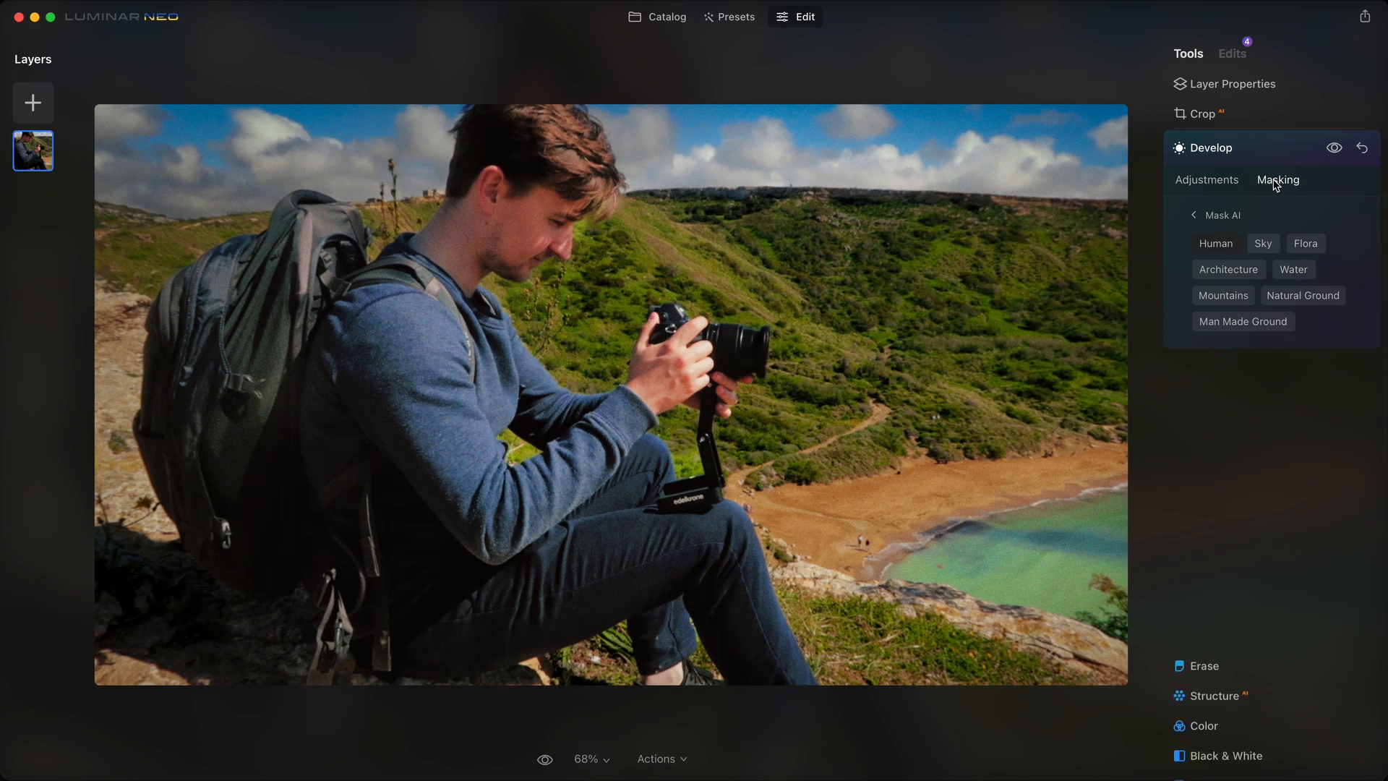
click(1221, 217)
click(1301, 244)
mouse_move(296, 289)
mouse_down()
mouse_move(158, 297)
mouse_move(275, 346)
mouse_move(84, 404)
mouse_move(195, 493)
mouse_move(176, 530)
mouse_up()
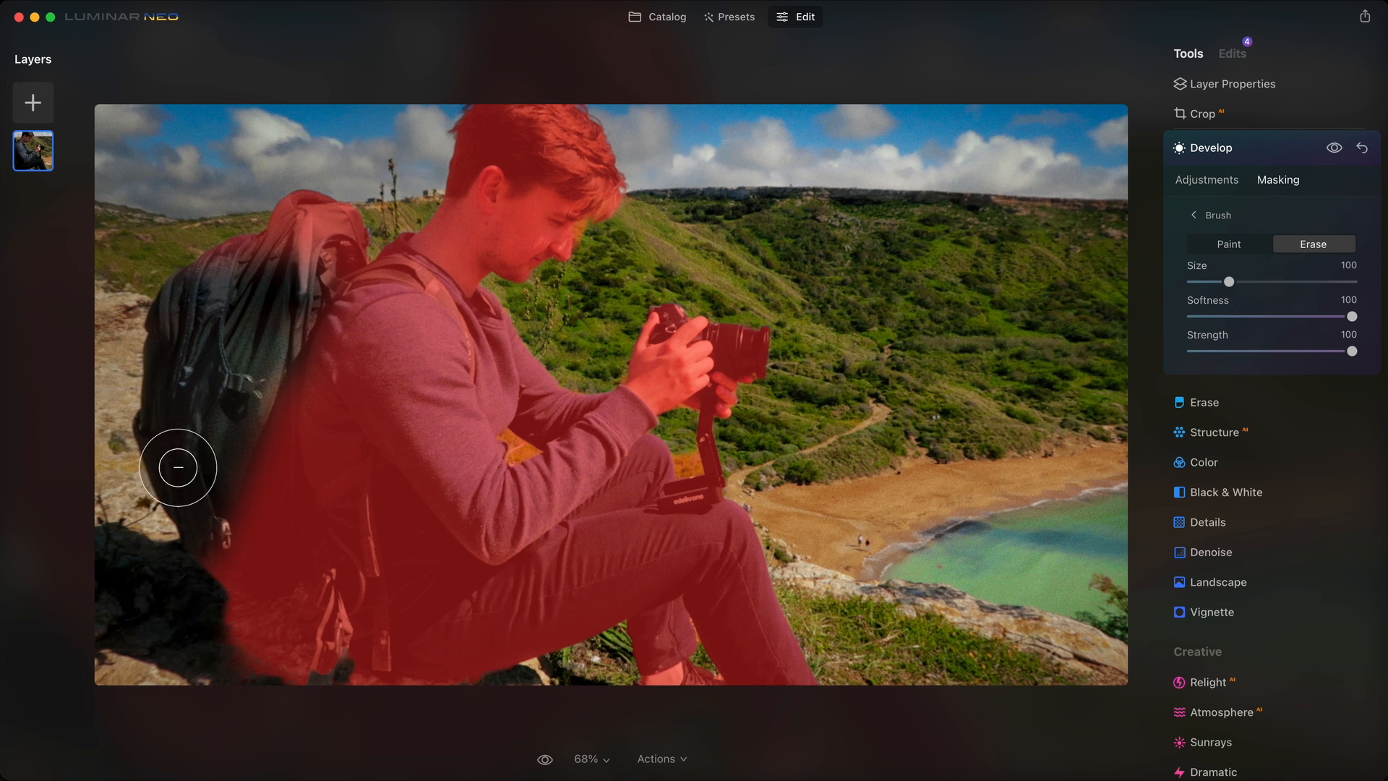
mouse_move(326, 675)
mouse_down()
mouse_move(261, 653)
mouse_move(225, 591)
mouse_move(235, 525)
mouse_move(391, 655)
mouse_move(670, 642)
mouse_move(680, 689)
mouse_move(311, 464)
mouse_move(278, 496)
mouse_move(284, 379)
mouse_move(544, 565)
mouse_move(607, 467)
mouse_move(624, 510)
mouse_move(464, 428)
mouse_move(346, 304)
mouse_move(553, 443)
mouse_move(331, 566)
mouse_up()
click(1334, 149)
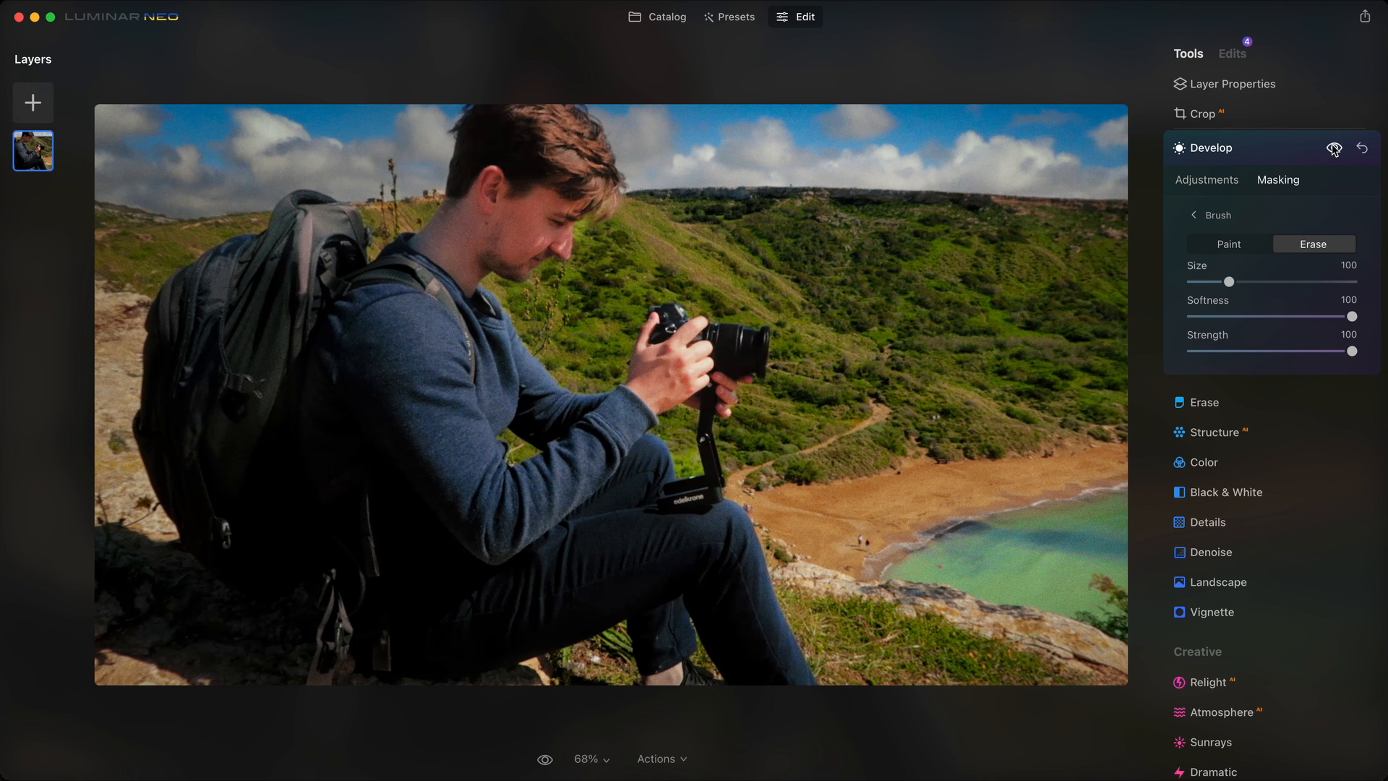
Examine the man's face at 200% zoom with the mask erase brush reduced to size 28, and return to the Develop adjustments
key(super+equal)
key(super+equal)
scroll(505, 276, up, 8)
key(bracketleft)
key(bracketleft)
key(bracketleft)
key(bracketleft)
key(bracketleft)
key(bracketleft)
key(bracketleft)
key(bracketleft)
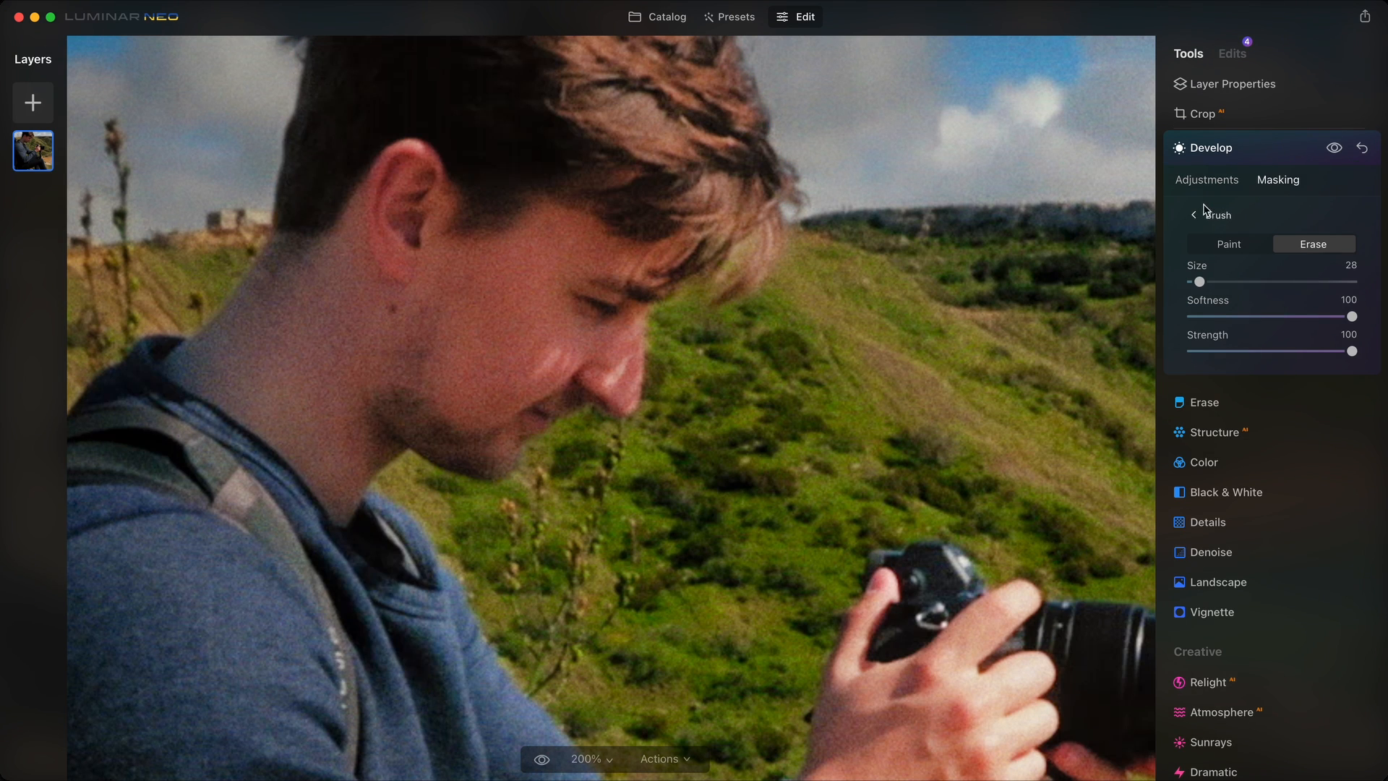
click(1197, 214)
click(1207, 182)
key(super+minus)
key(super+minus)
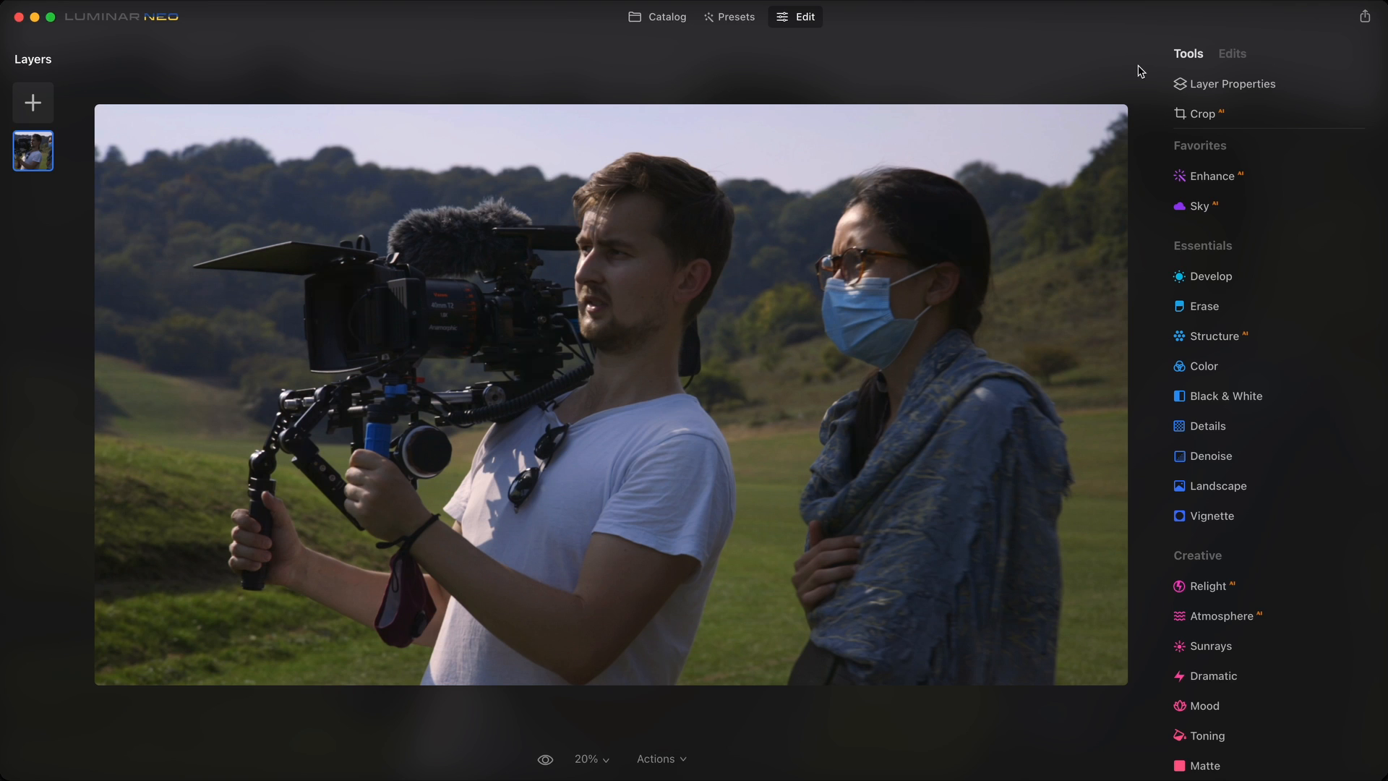
Crop the photo at its original ratio around the man and his camera, cutting out the masked woman
click(1236, 113)
drag(1126, 677, 871, 524)
drag(762, 454, 753, 409)
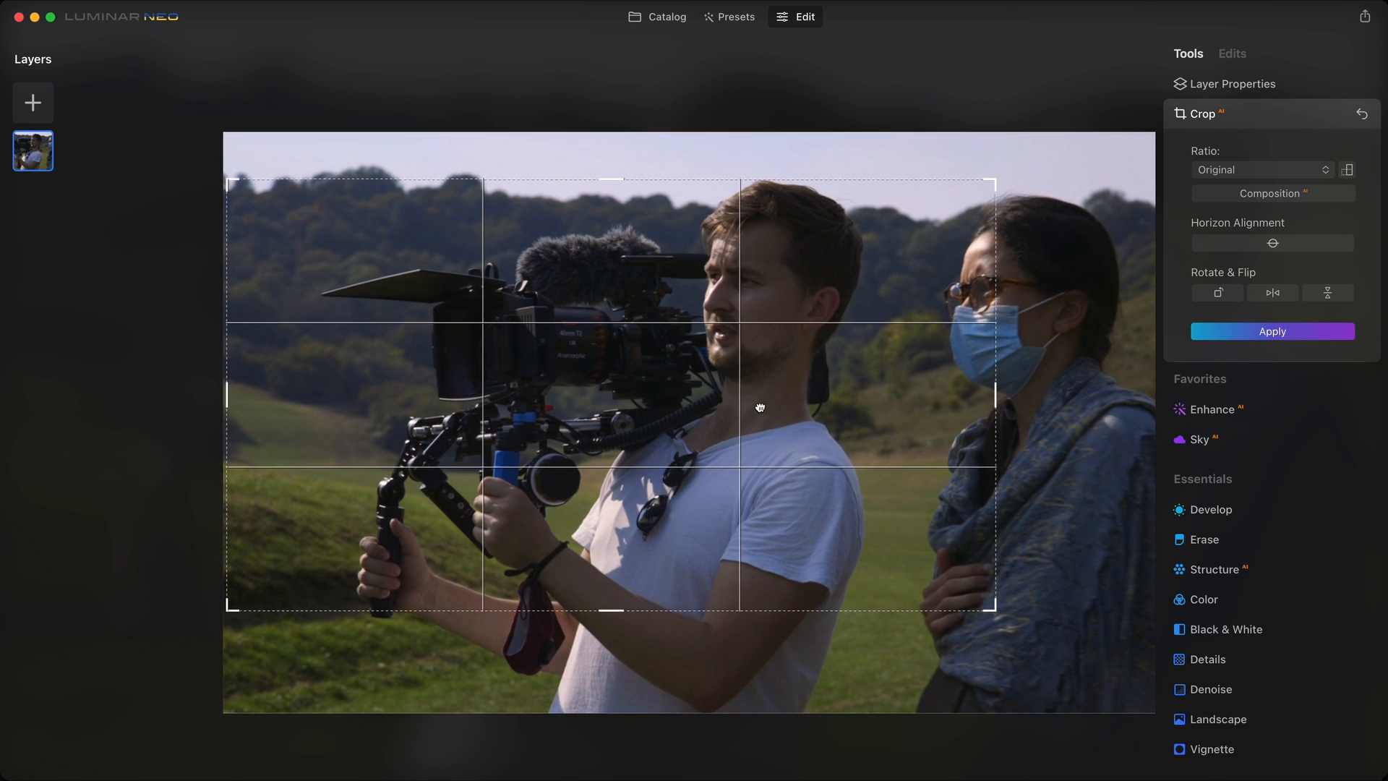
drag(996, 611, 894, 546)
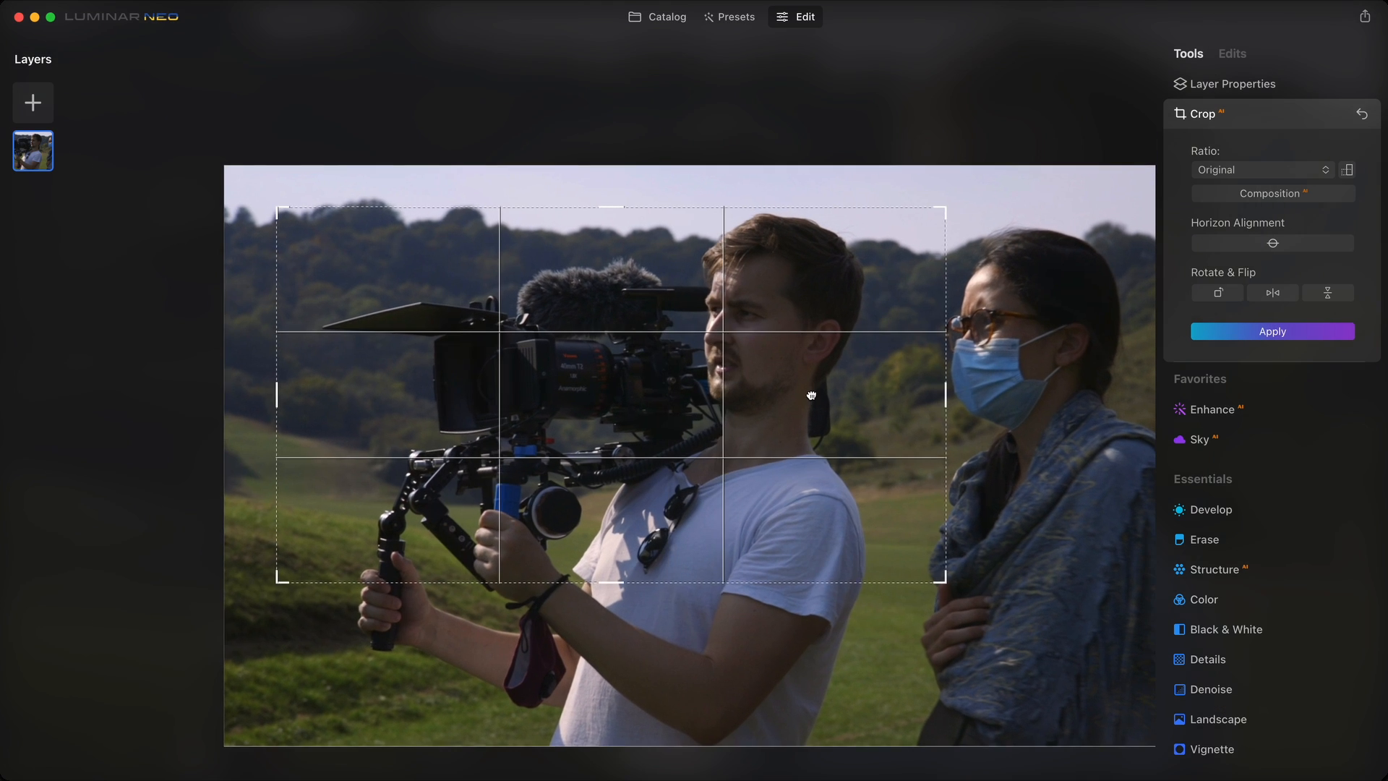
key(Return)
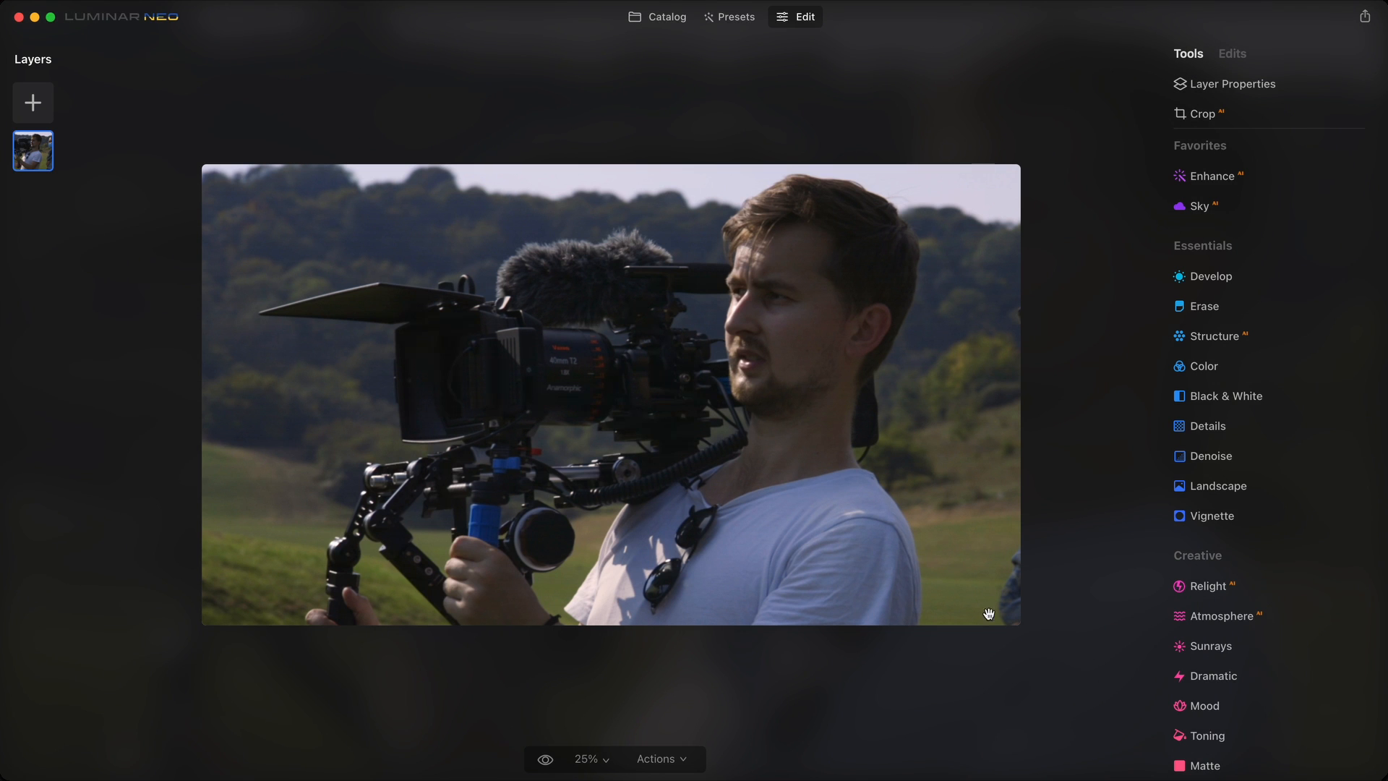
Erase the dark remnant and the leftover shawl along the photo's right edge with a size 20 selection
click(1204, 307)
click(1017, 312)
drag(991, 552, 1016, 629)
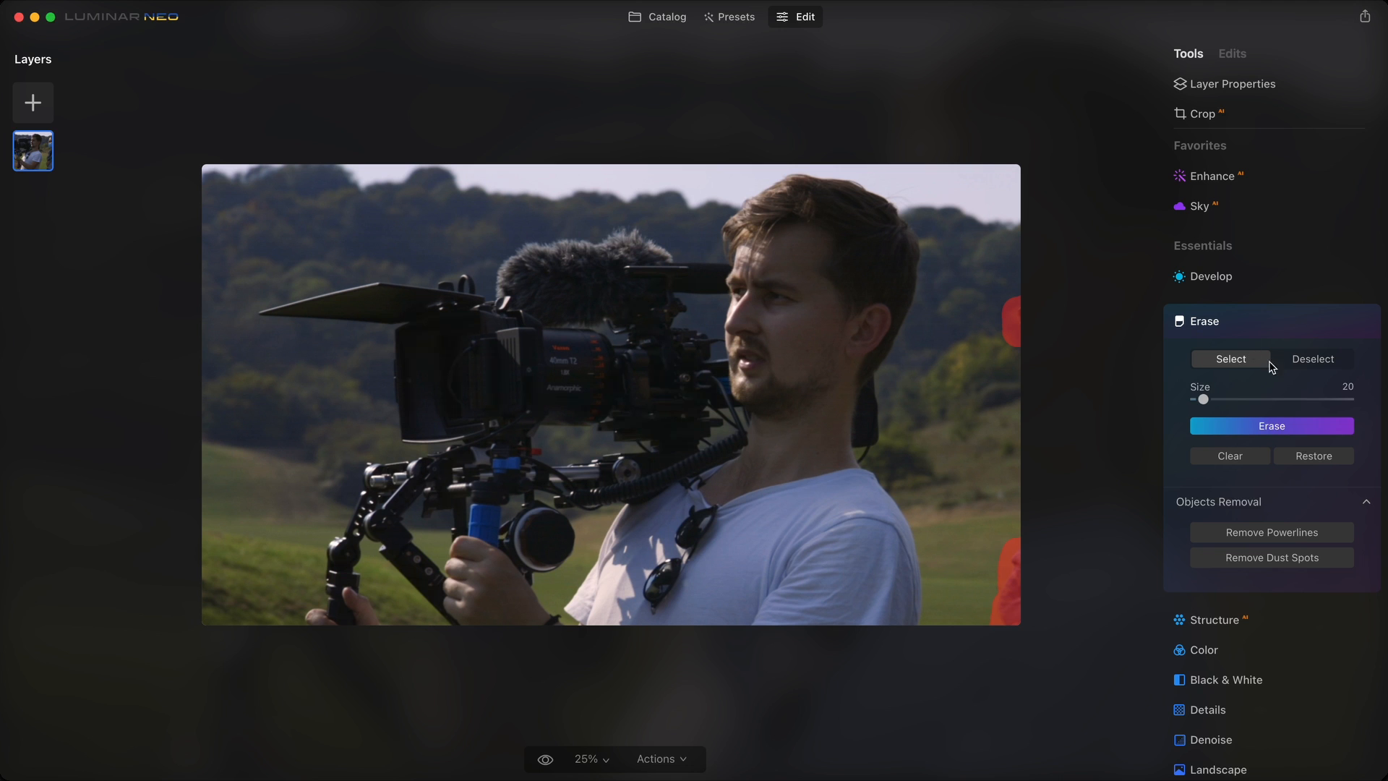
click(1261, 427)
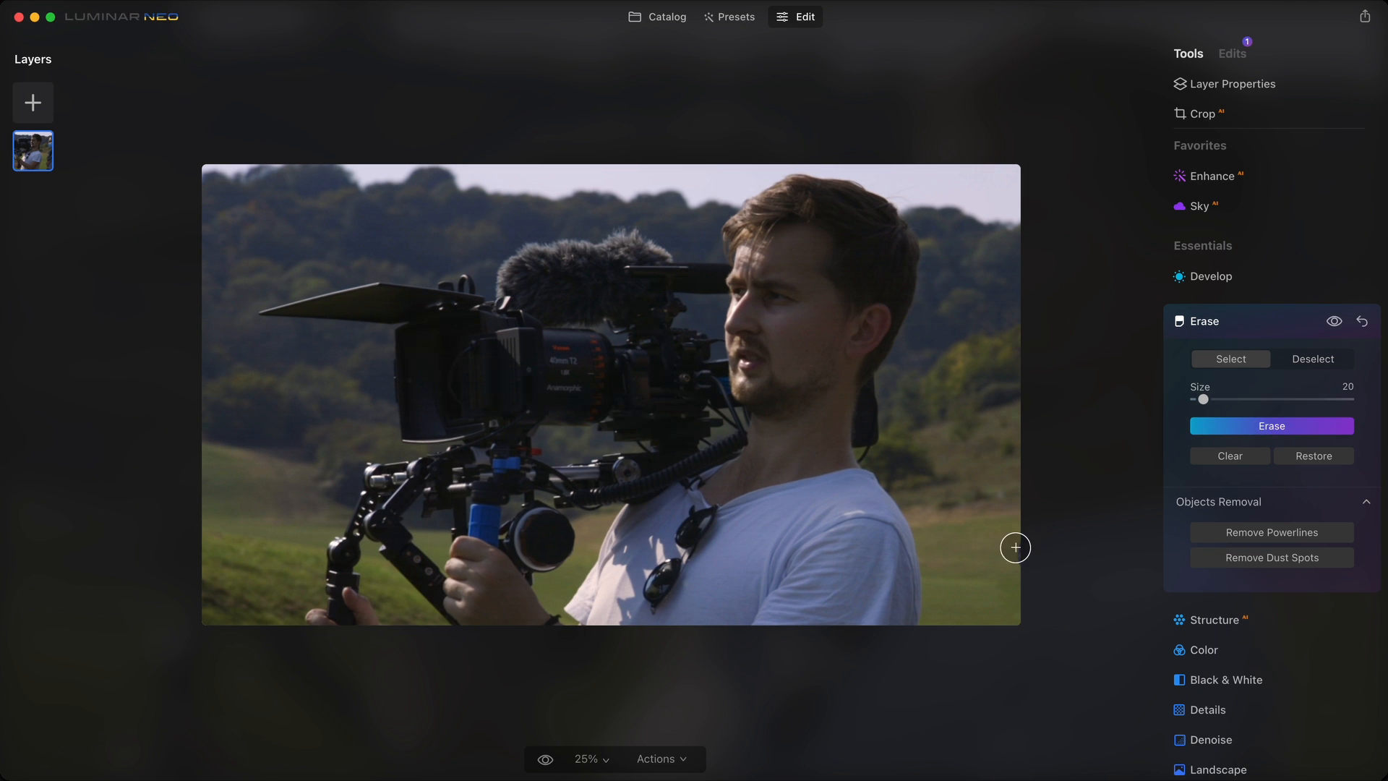
Apply Enhance AI to the cropped photo and increase its two enhancement amounts
click(1203, 177)
drag(1197, 275, 1293, 279)
drag(1196, 308, 1278, 258)
Set the Develop exposure to 0.16, smart contrast to 18 and highlights to -38
click(1227, 429)
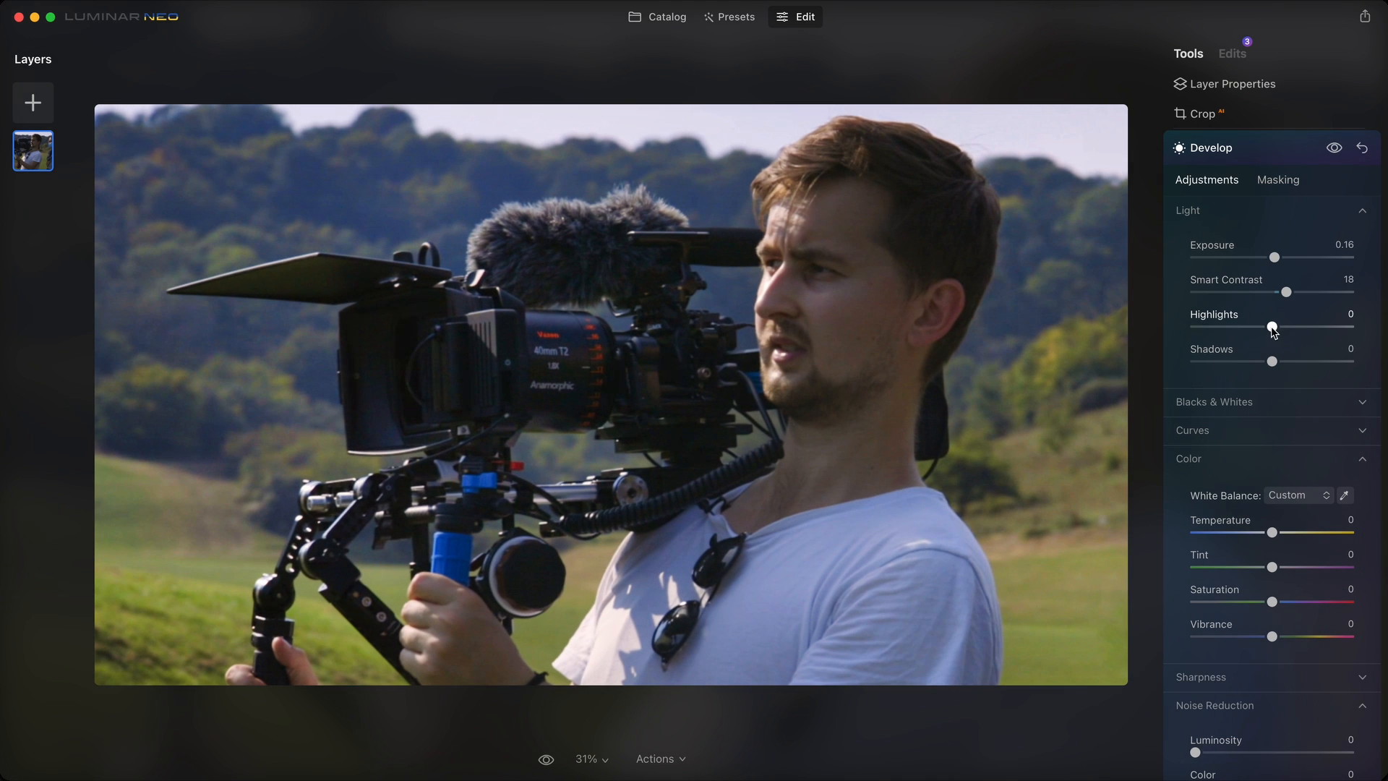
drag(1273, 327, 1245, 327)
scroll(1270, 434, down, 2)
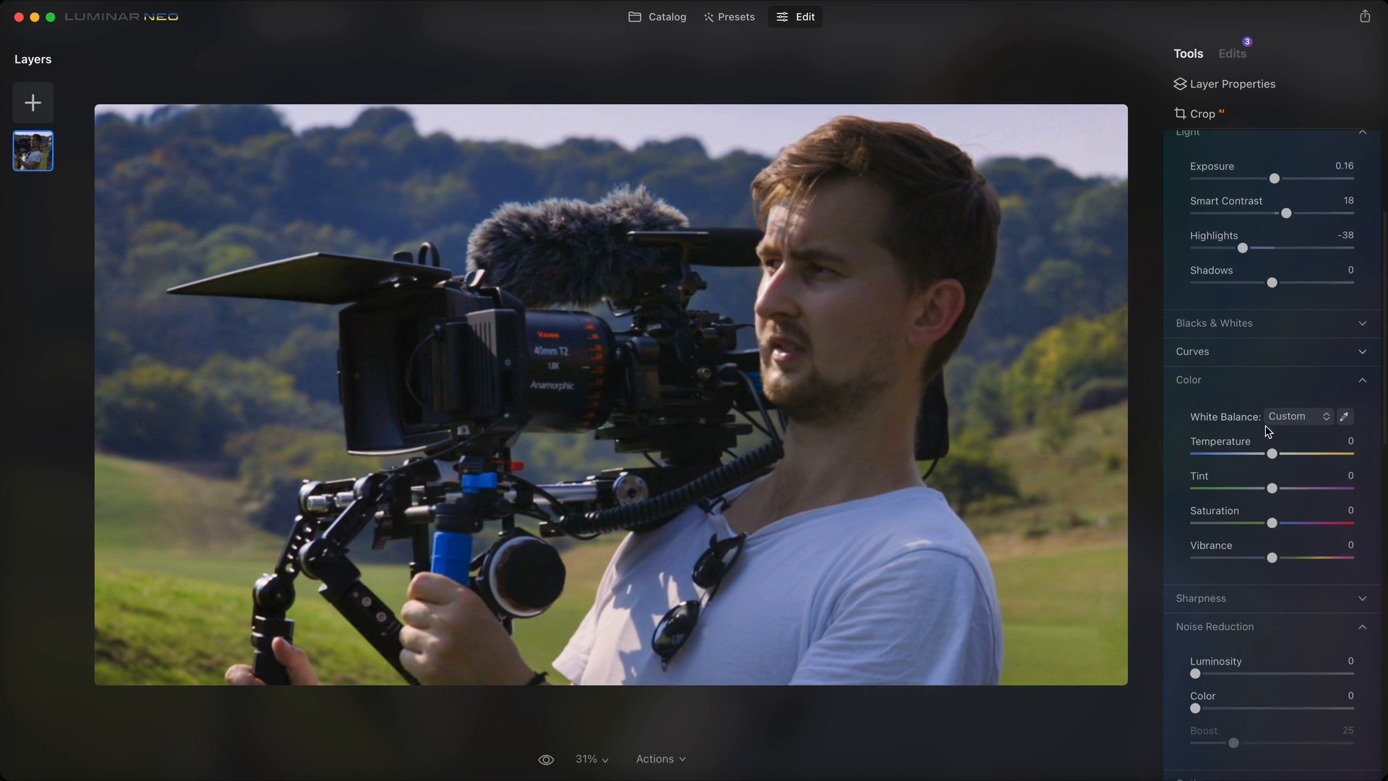
Set the Develop vibrance to 37 and temperature to 9 for the cropped camera photo
drag(1272, 556, 1340, 554)
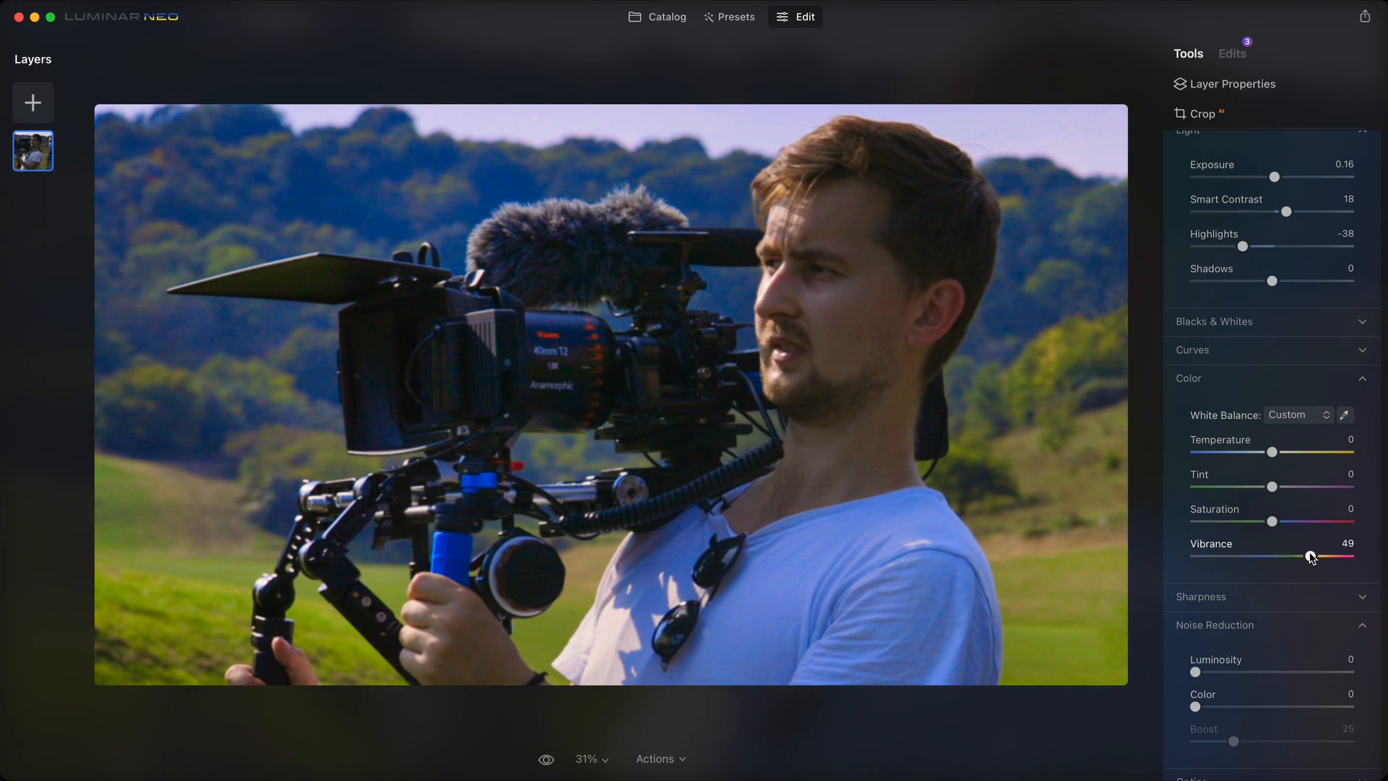
drag(1302, 557, 1301, 557)
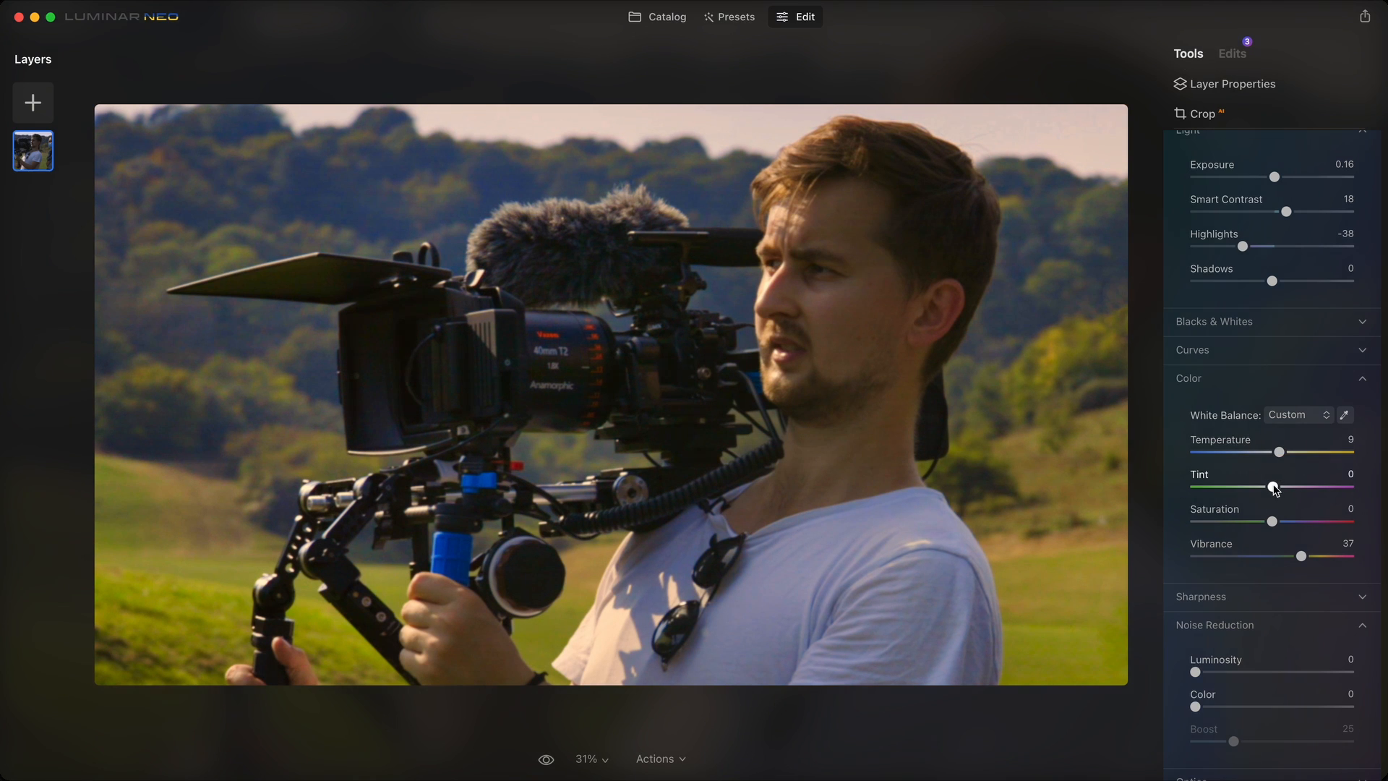
With the Color tool, set vibrance to 12 and the blue HSL saturation to -70
scroll(1295, 260, down, 10)
click(1264, 366)
click(1269, 367)
drag(1272, 278, 1280, 281)
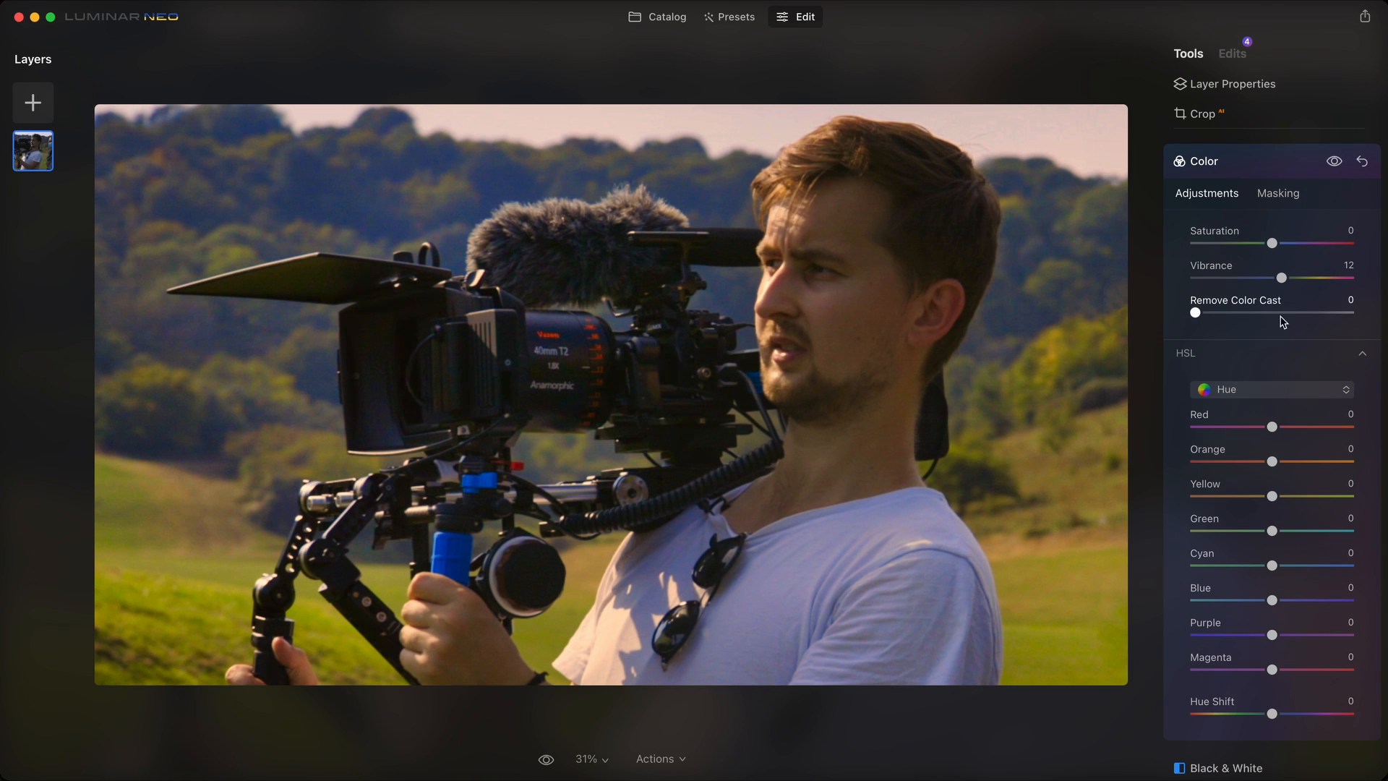
click(1273, 389)
click(1243, 428)
drag(1271, 600, 1217, 600)
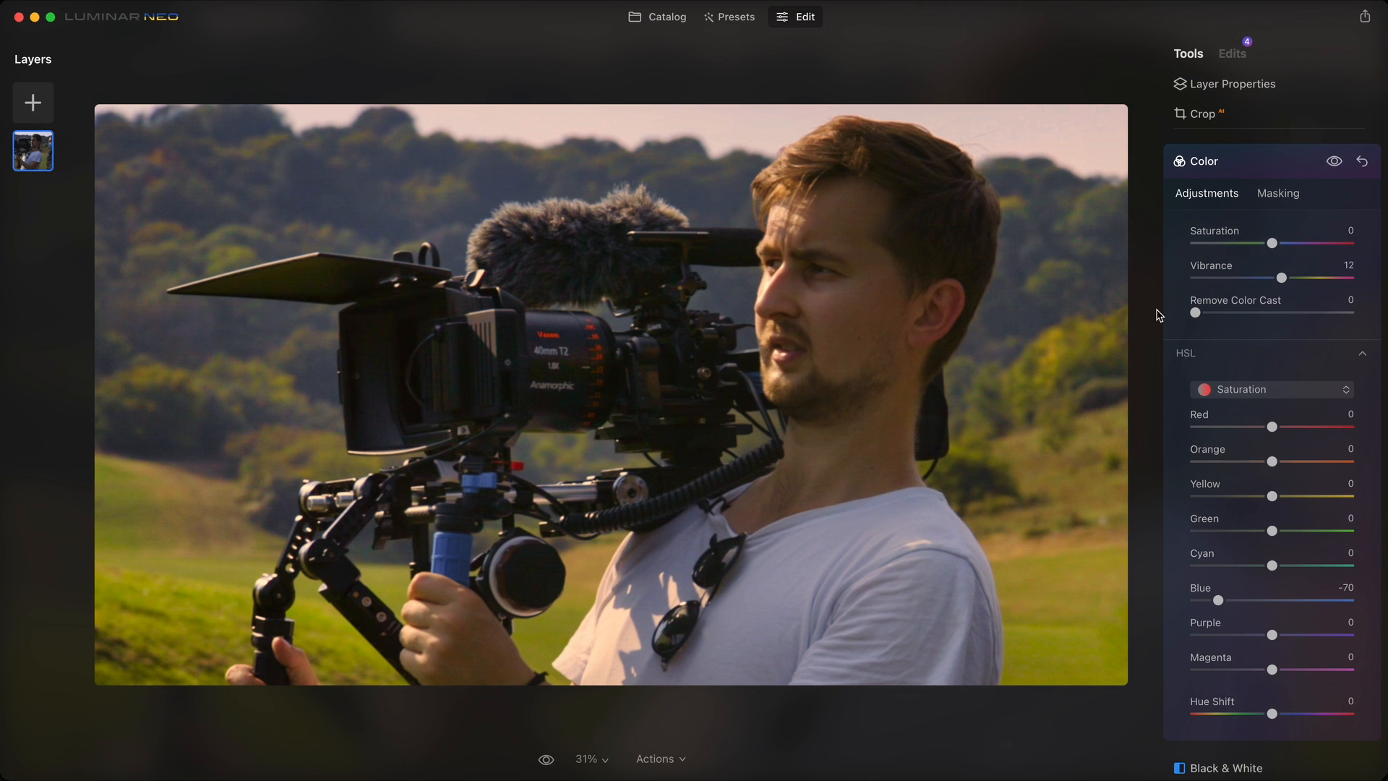
Erase the Color adjustment from the blue handle and nearby rig parts with a size 100 mask brush
click(1279, 192)
click(1313, 257)
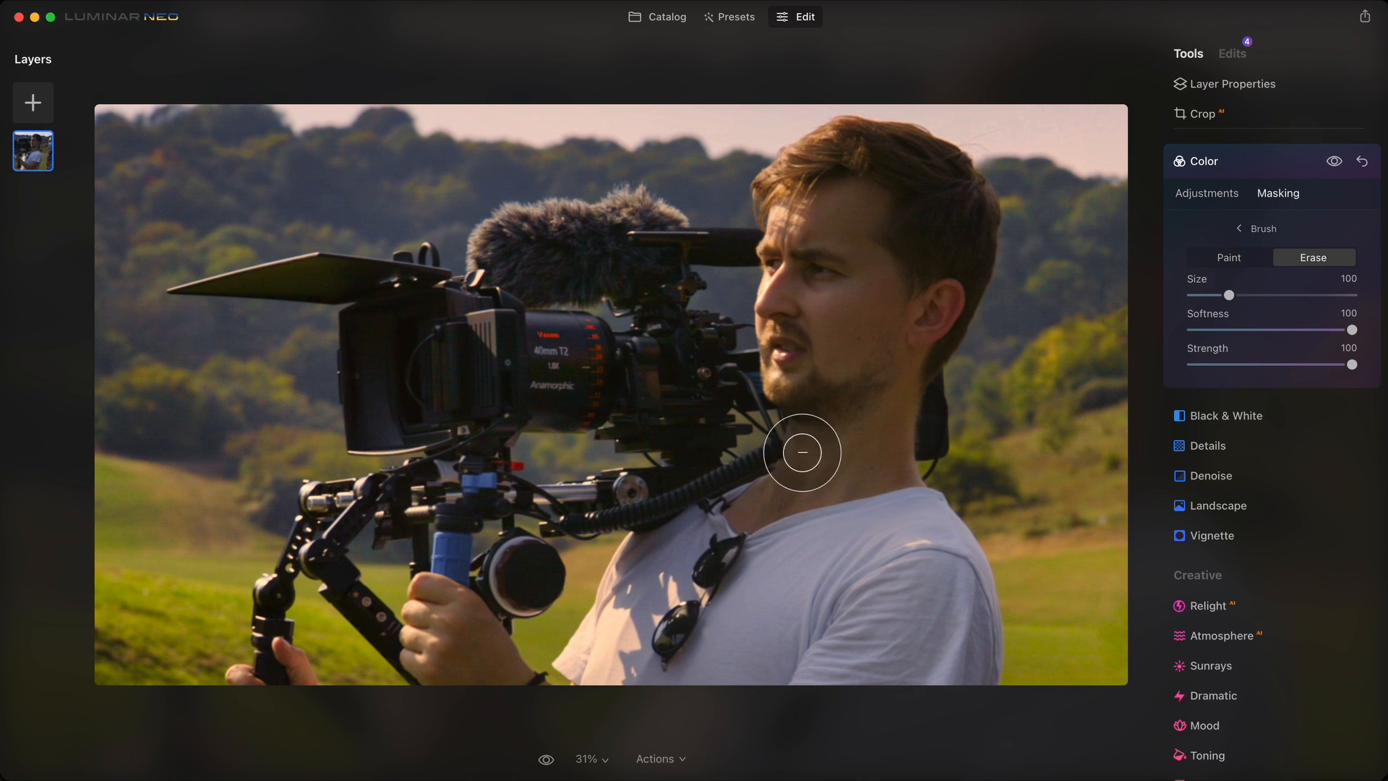
mouse_move(452, 551)
mouse_down()
mouse_move(507, 470)
mouse_move(484, 480)
mouse_move(475, 487)
mouse_move(627, 497)
mouse_up()
Shift the Color tool's HSL hue to -27 for green and -20 for yellow
click(1207, 193)
click(1250, 389)
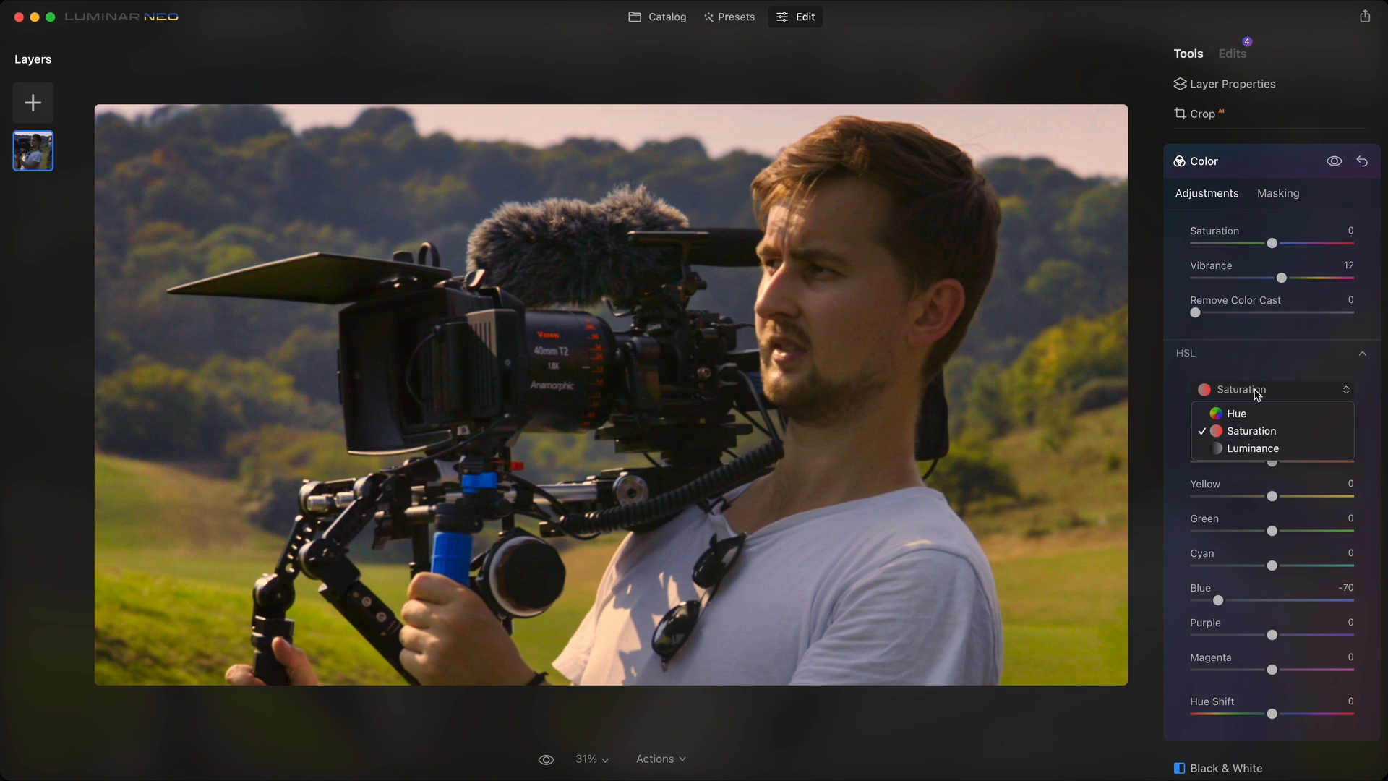
click(1251, 414)
drag(1271, 530, 1256, 533)
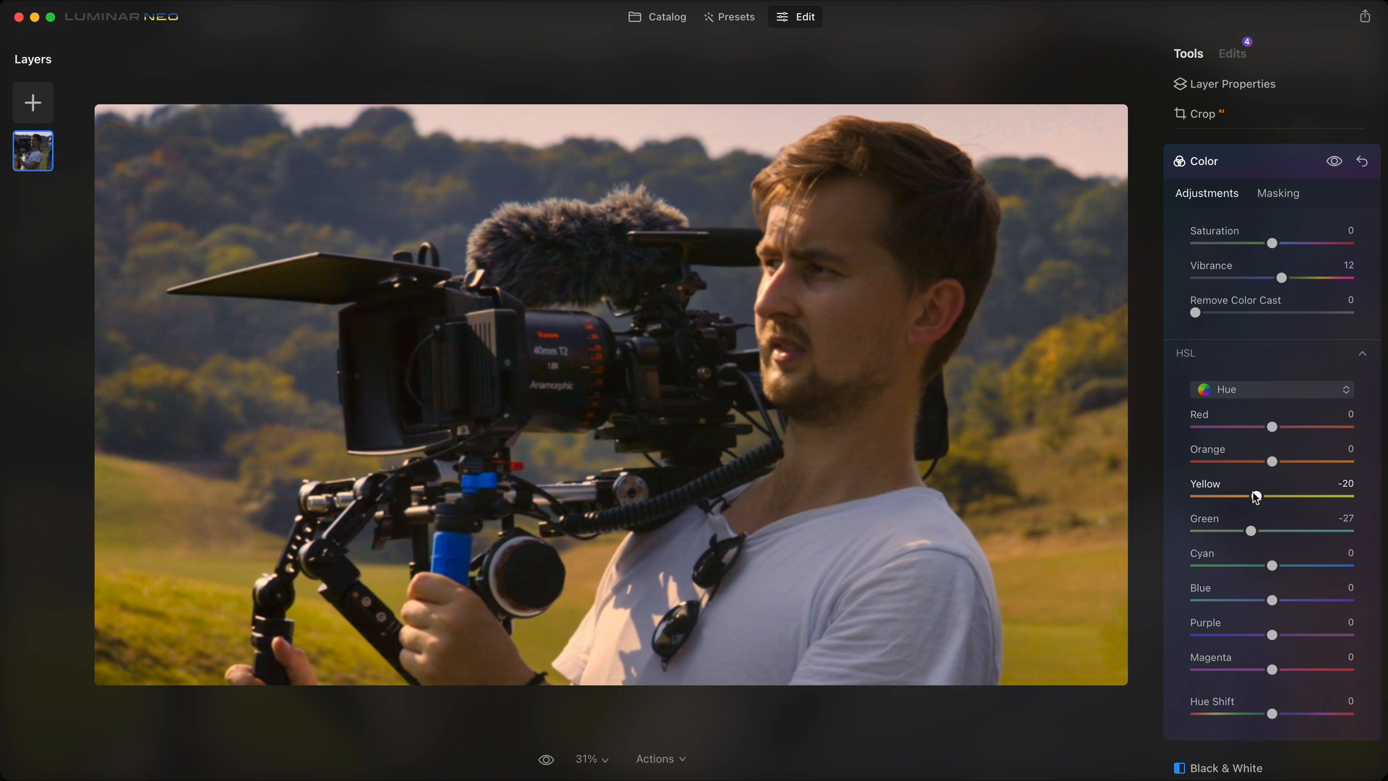
click(1291, 160)
In Relight AI, try a darker foreground, reset near brightness to 0, and lower far brightness to darken the background
scroll(1272, 347, down, 2)
scroll(1273, 412, down, 2)
click(1252, 204)
drag(1273, 294, 1196, 295)
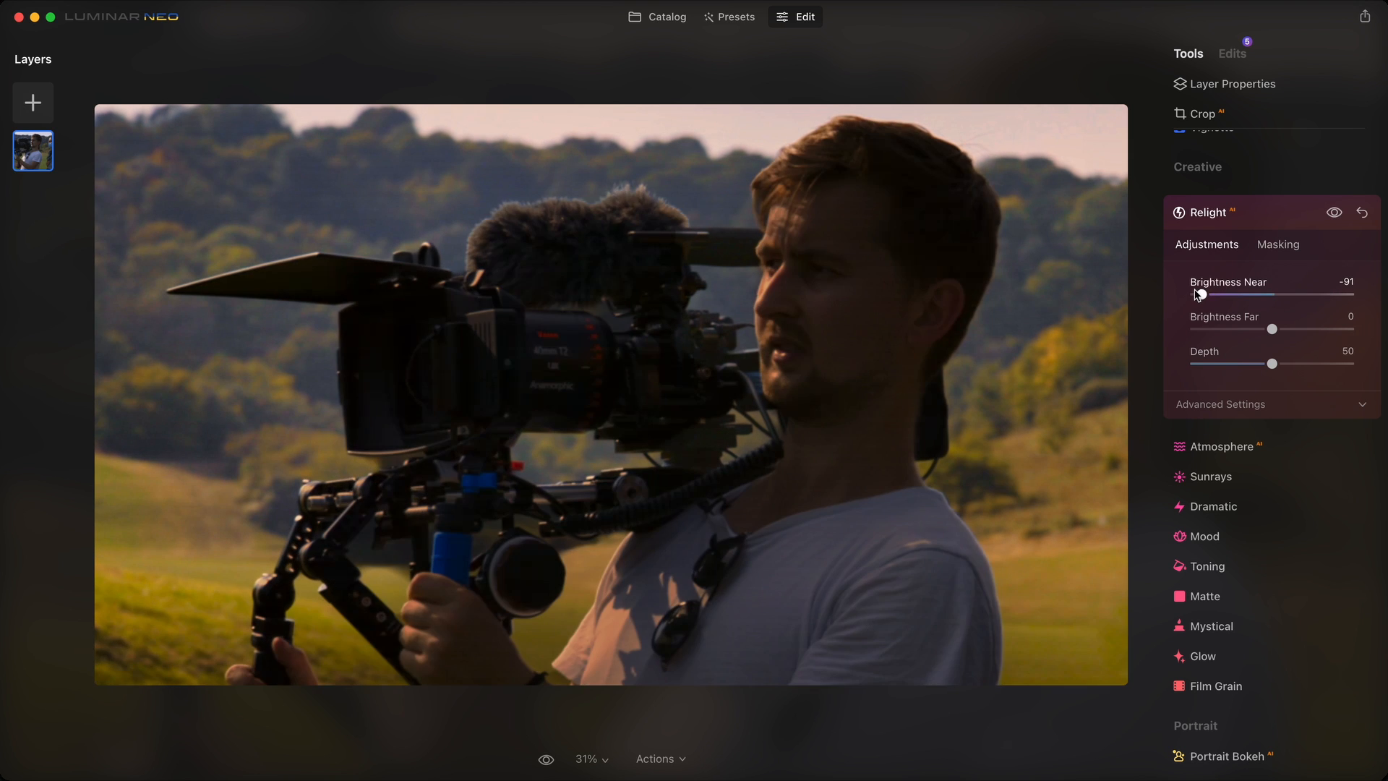
double_click(1261, 295)
drag(1272, 329, 1252, 329)
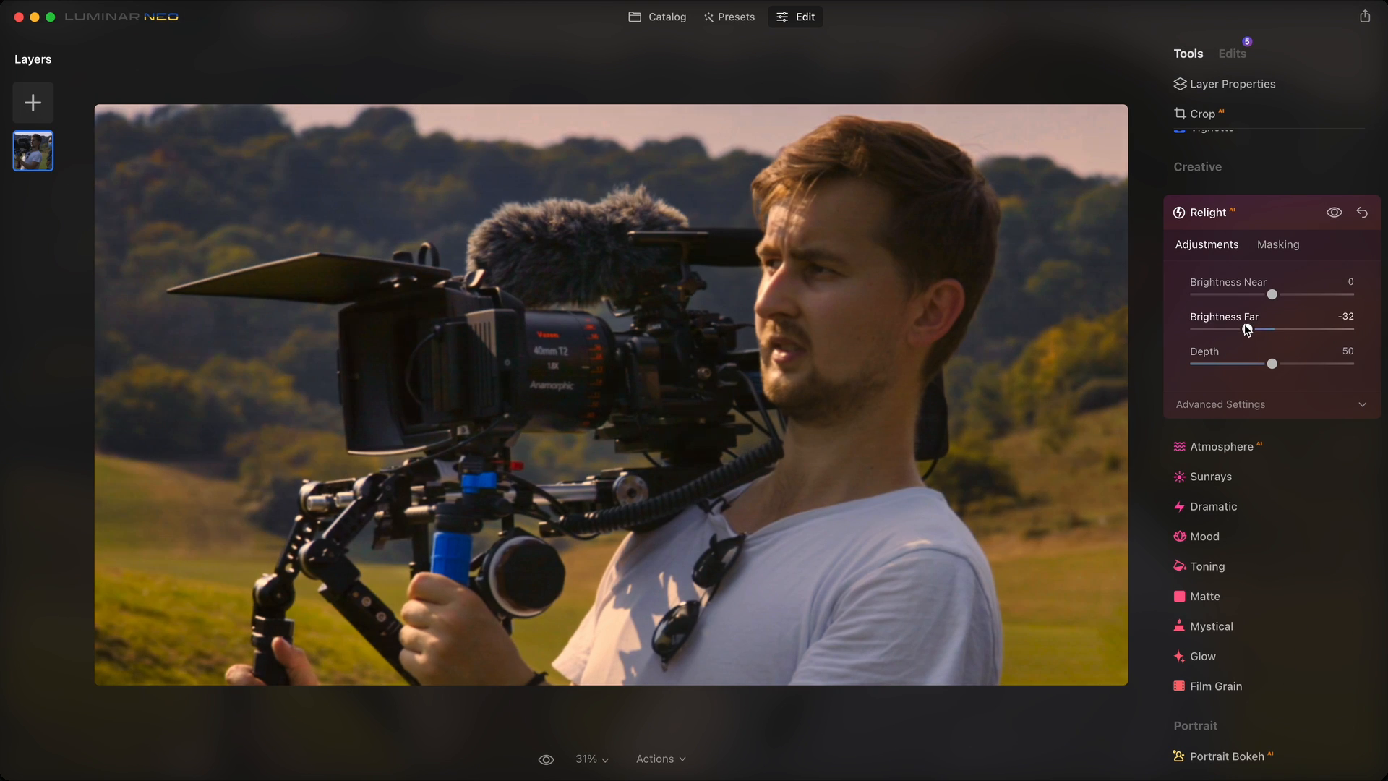
Add Atmosphere AI haze in Fog mode with an amount of about 27
click(1268, 443)
drag(1195, 352, 1248, 354)
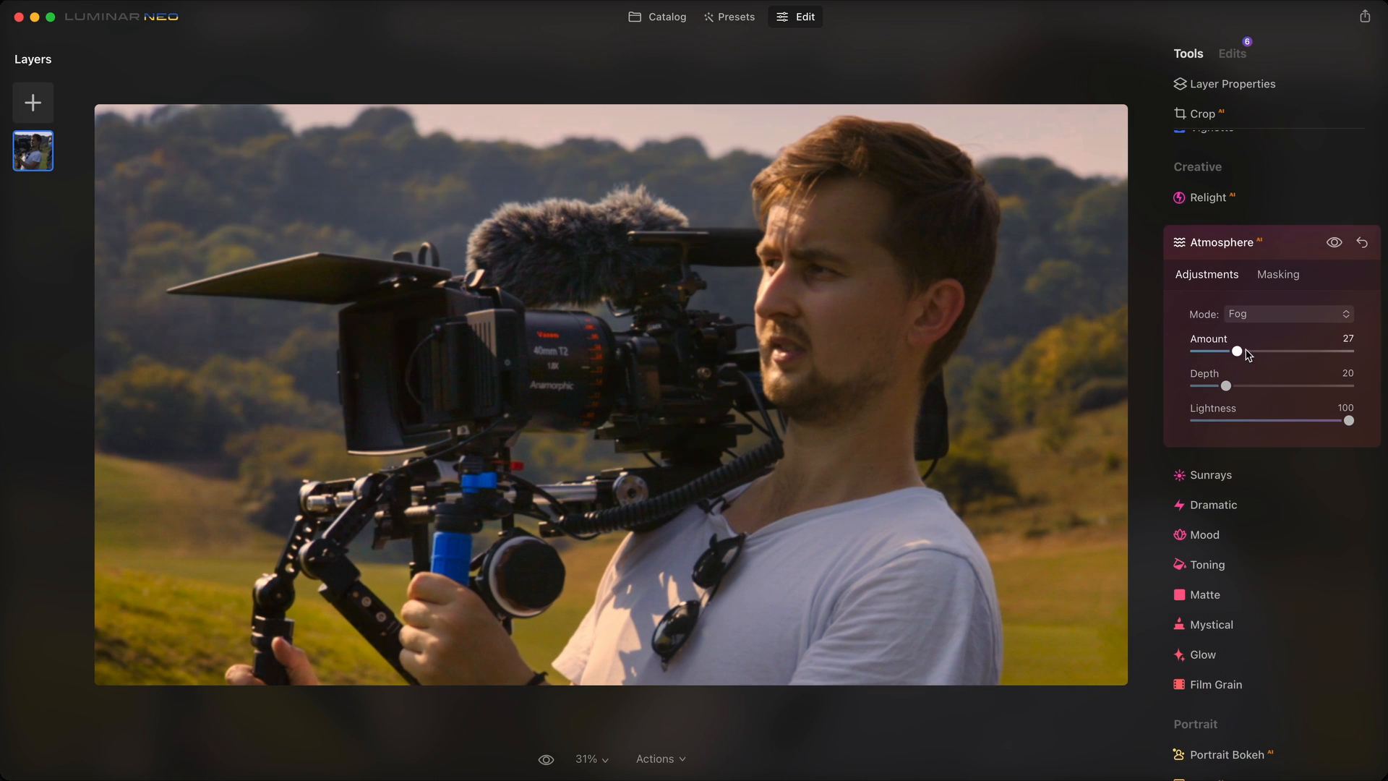
click(1297, 244)
Brighten the man's face slightly by raising Face AI's face light
click(1266, 570)
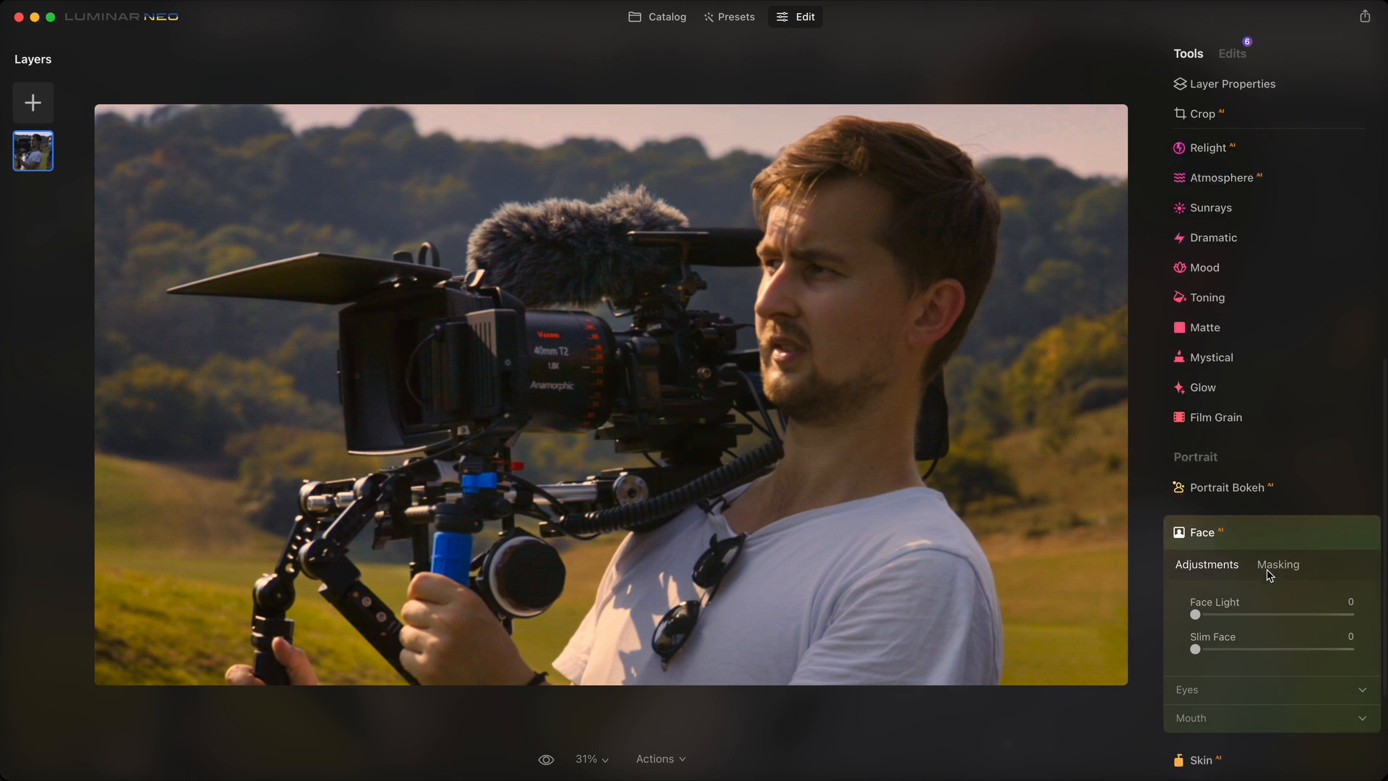
drag(1195, 451, 1227, 449)
click(1291, 380)
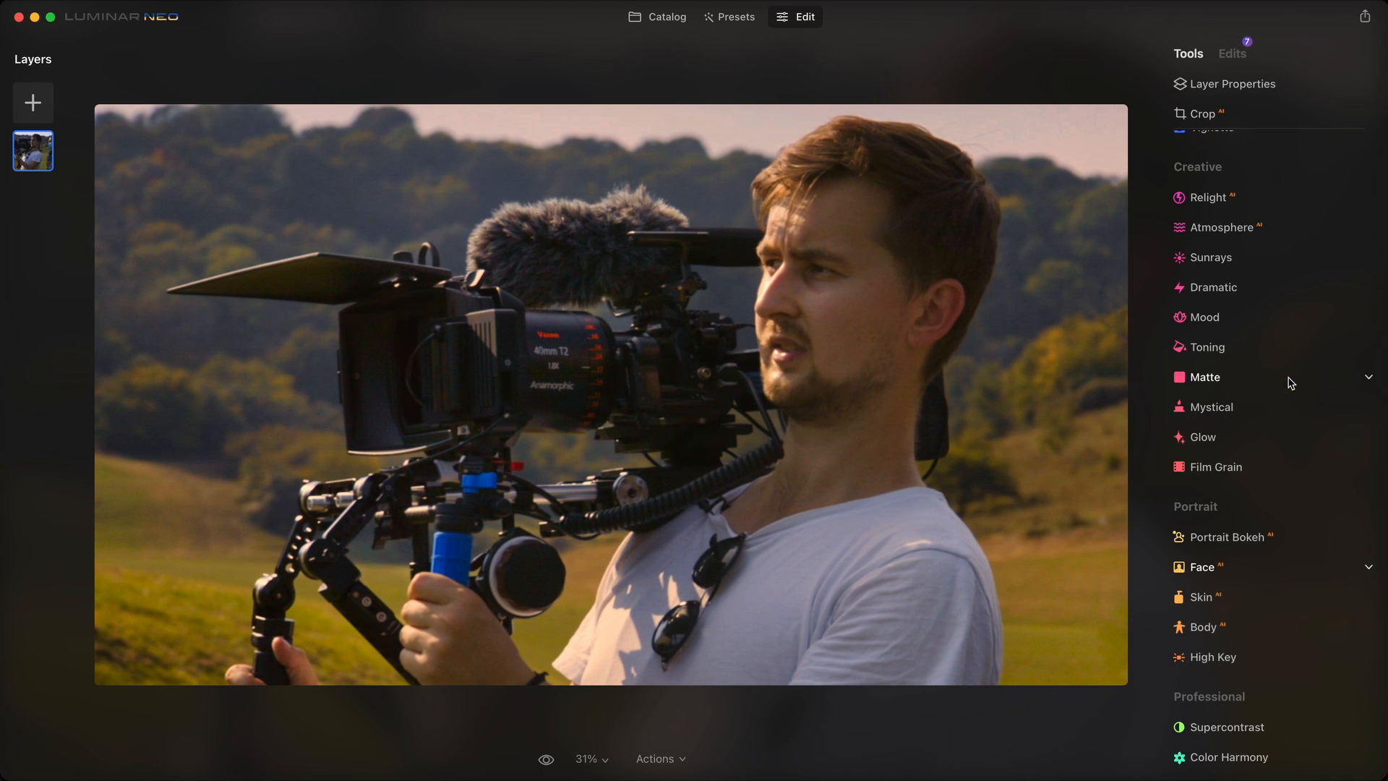
Add Sunrays with amount 100, length 35 and penetration 58, using 98 rays and a randomize value of 6
click(1261, 265)
drag(1196, 382, 1381, 391)
drag(1257, 485, 1250, 450)
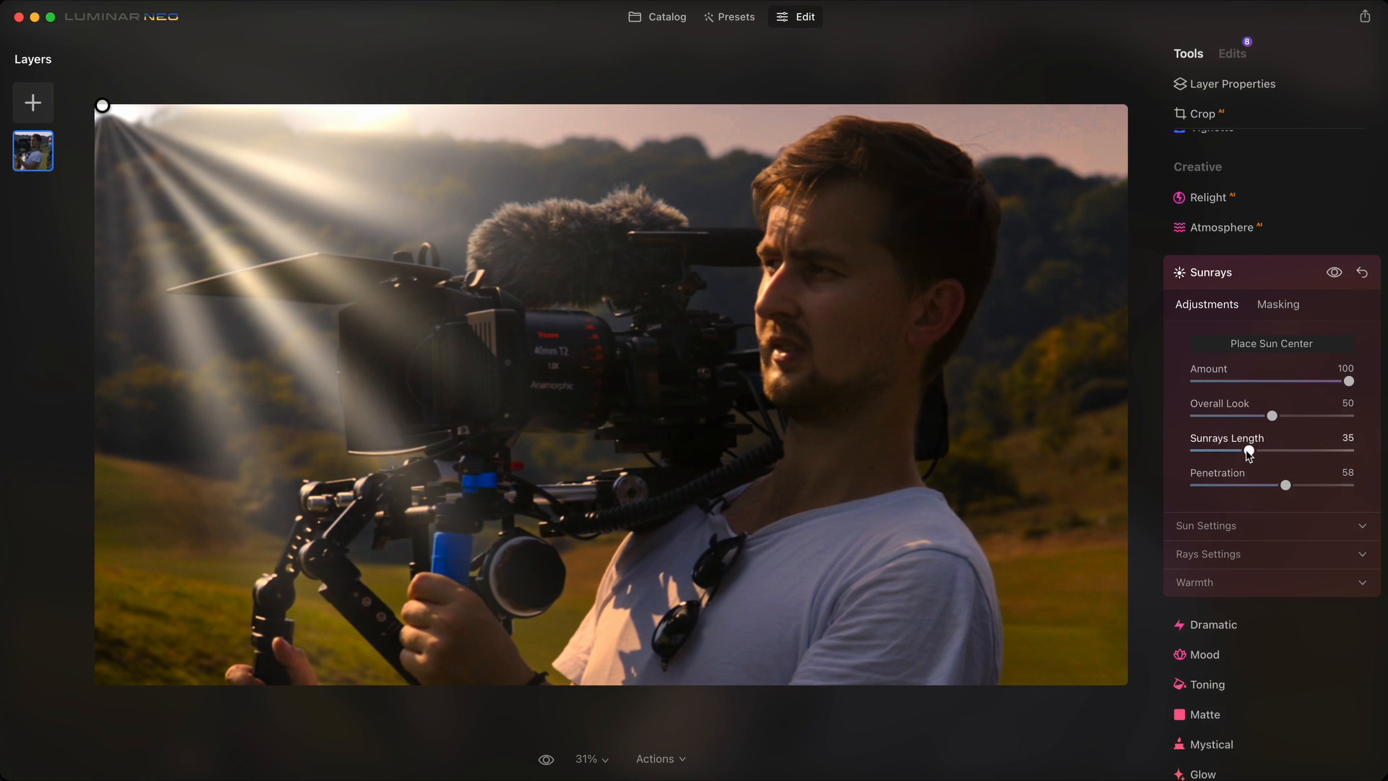
click(1208, 554)
drag(1272, 573, 1333, 573)
drag(1196, 608, 1210, 609)
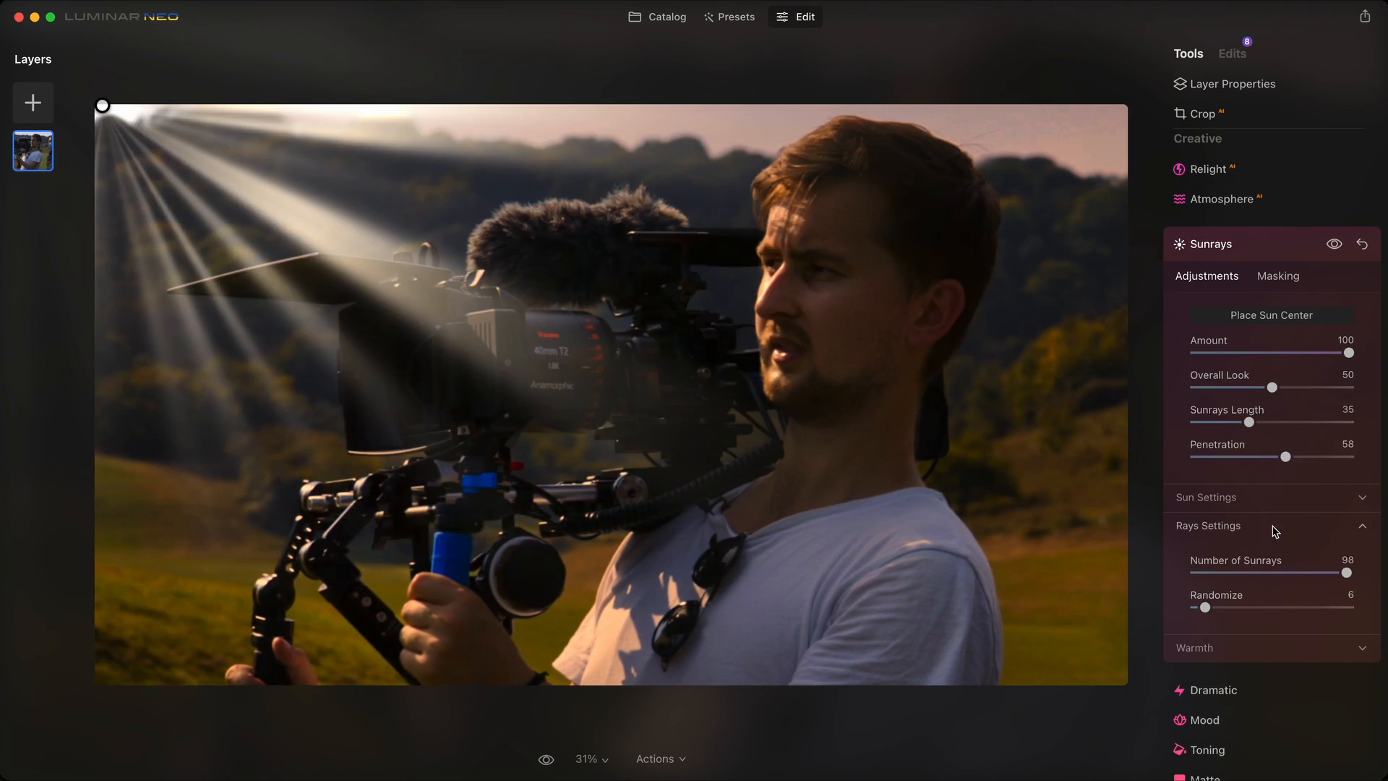
Set the Sunrays amount to 53, overall look 83 and penetration 34, with sun radius 84, glow radius 48 and glow amount 100
click(1229, 498)
drag(1275, 448, 1224, 448)
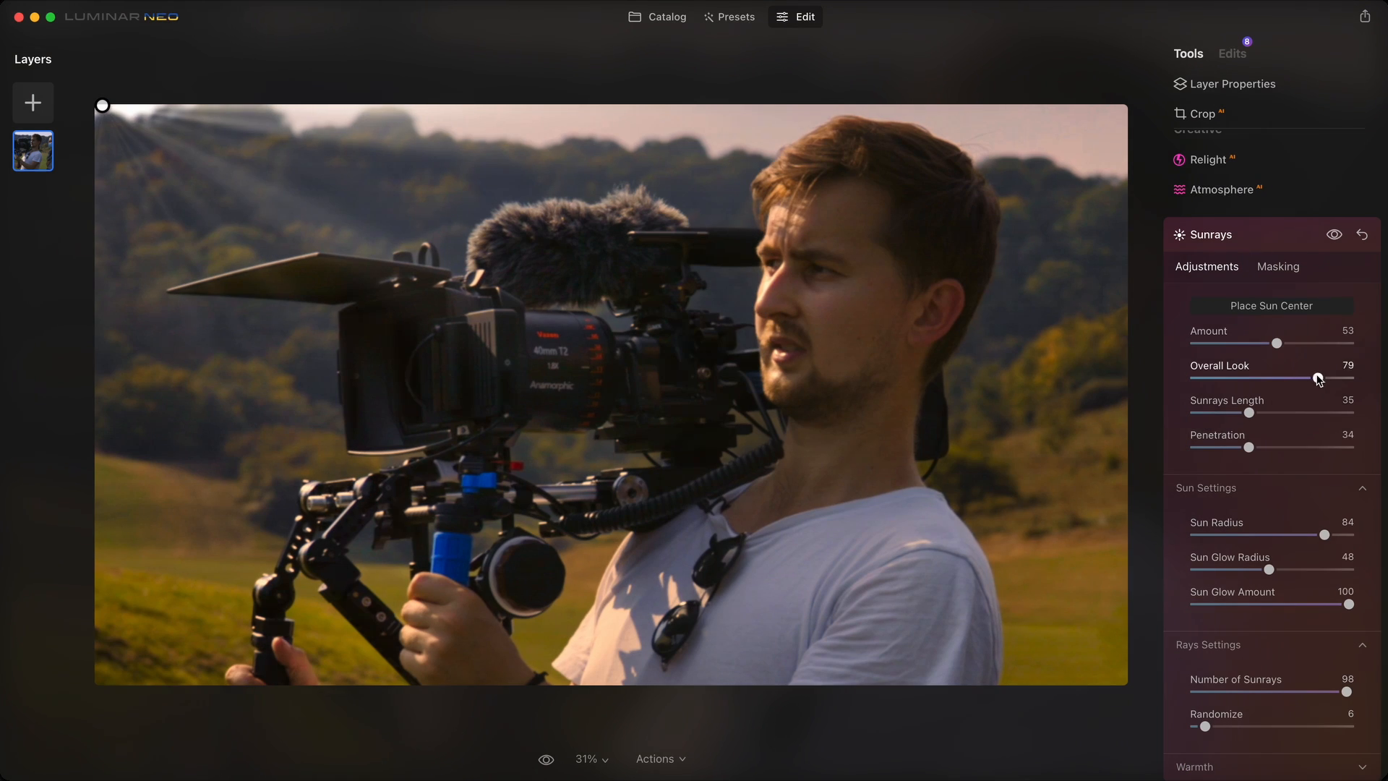
drag(1317, 379, 1323, 379)
Set the Sunrays sun warmth to 30 and the sunrays warmth to about 54
scroll(1301, 434, down, 3)
click(1255, 654)
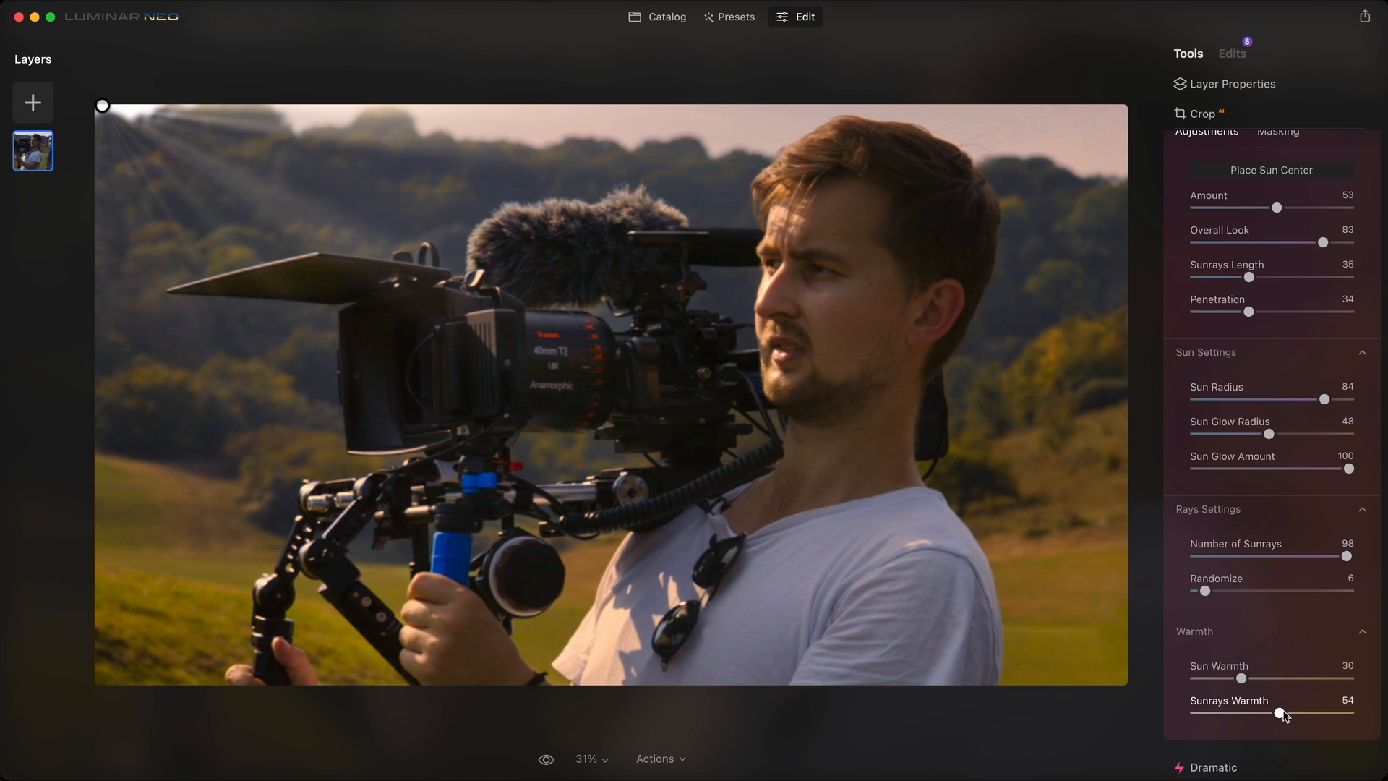
scroll(1268, 348, up, 3)
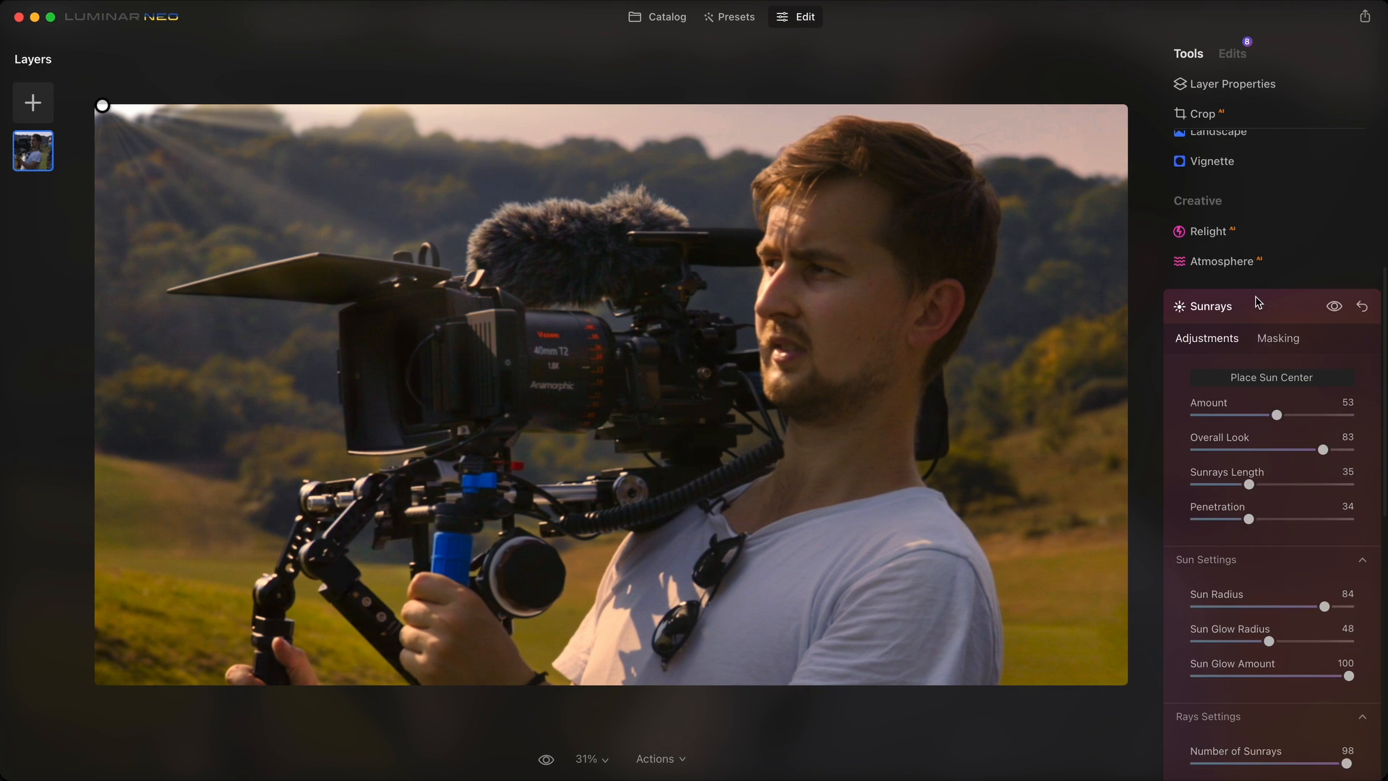
click(1258, 302)
Add Film Grain with an amount of 23 and compare the edited photo with the original
click(1247, 506)
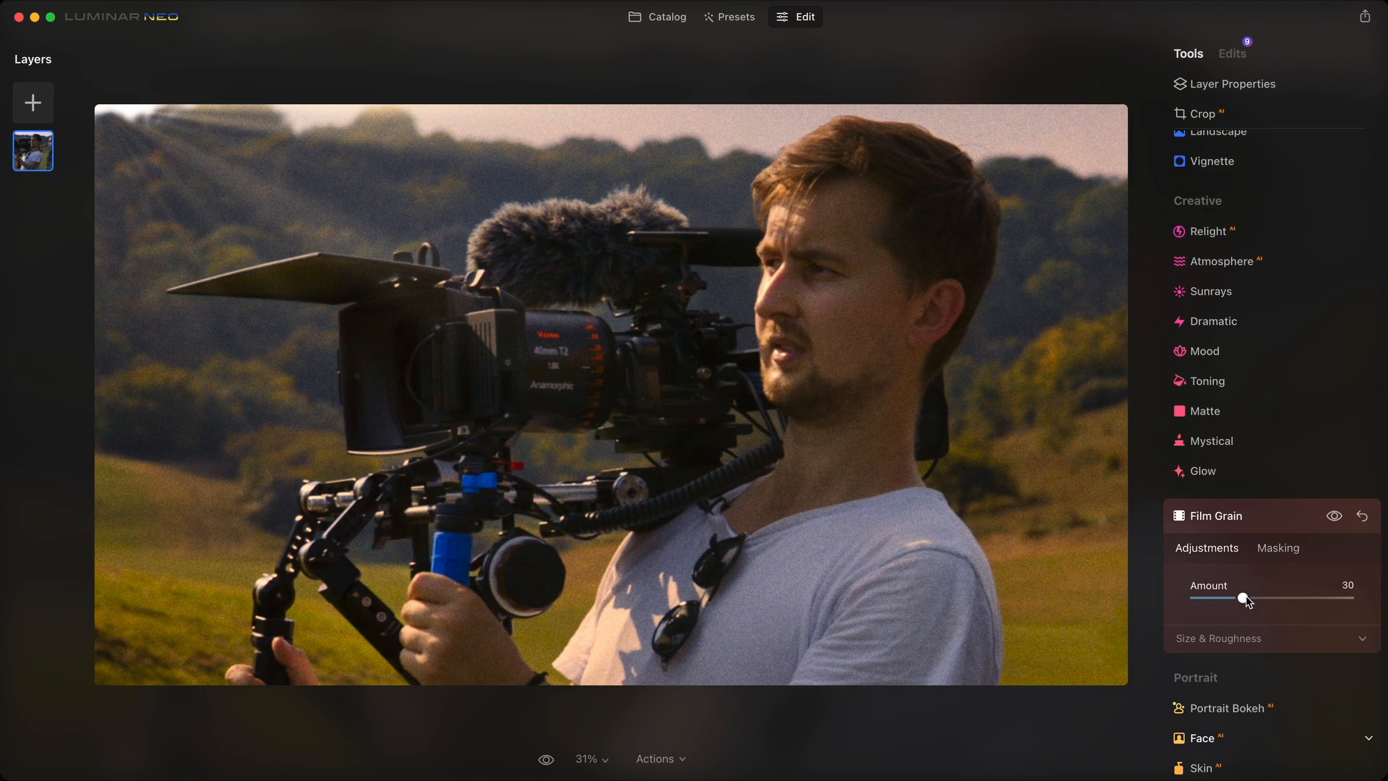
key(super+minus)
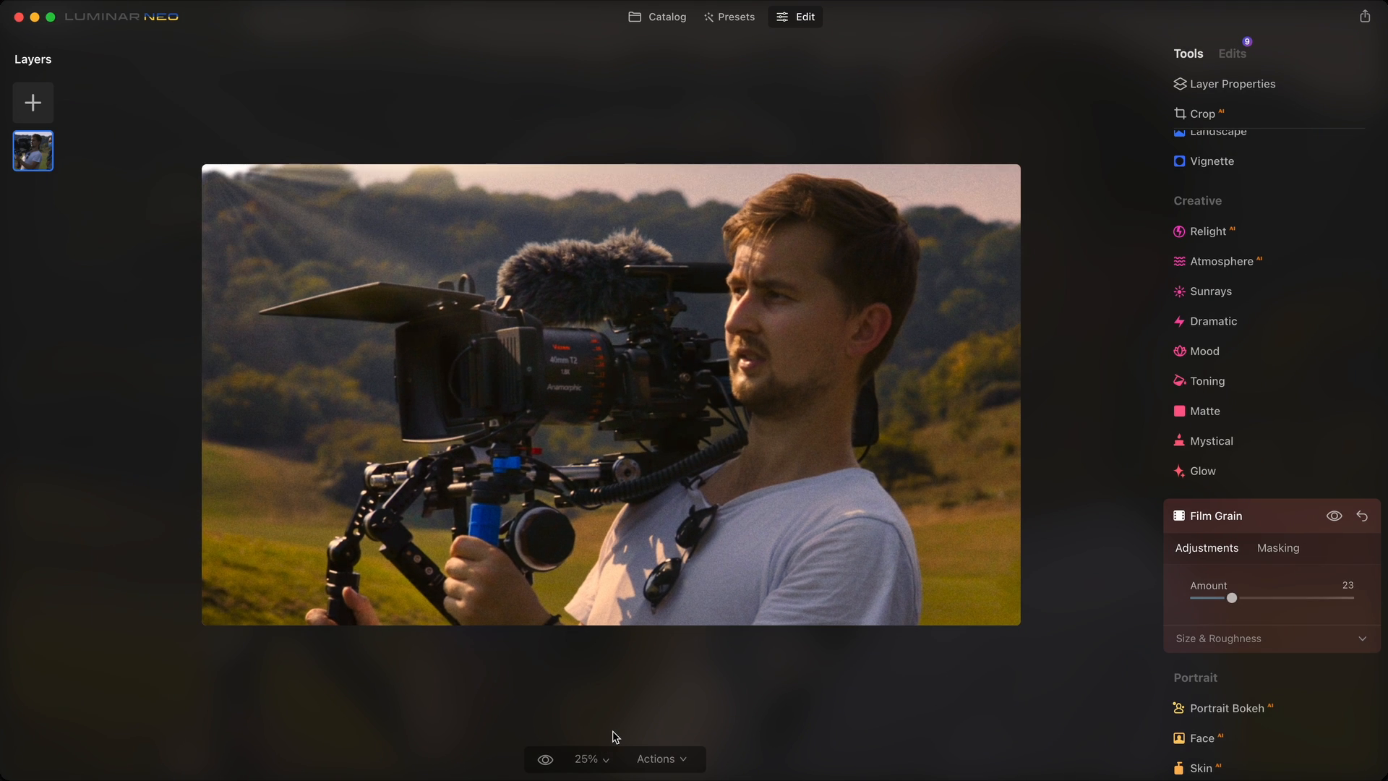
click(545, 760)
click(545, 760)
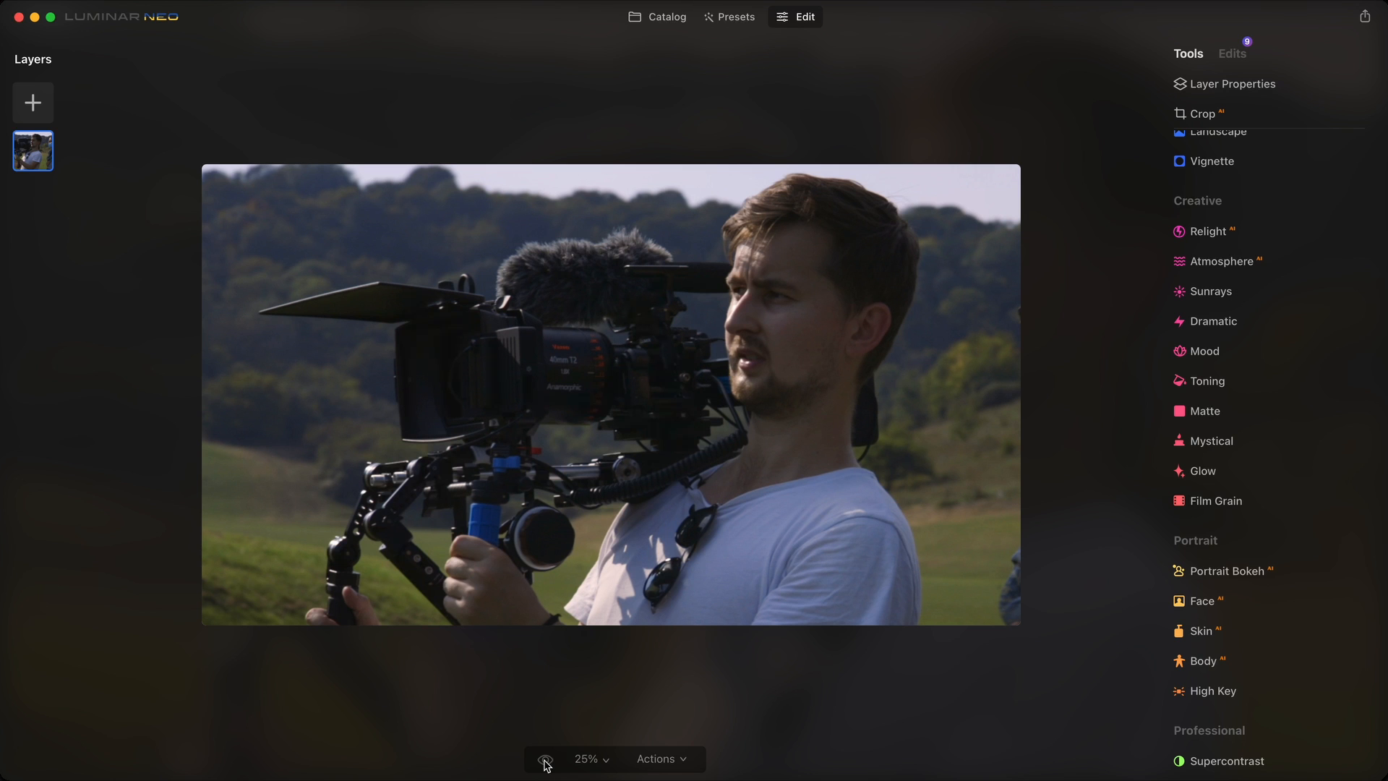
click(545, 761)
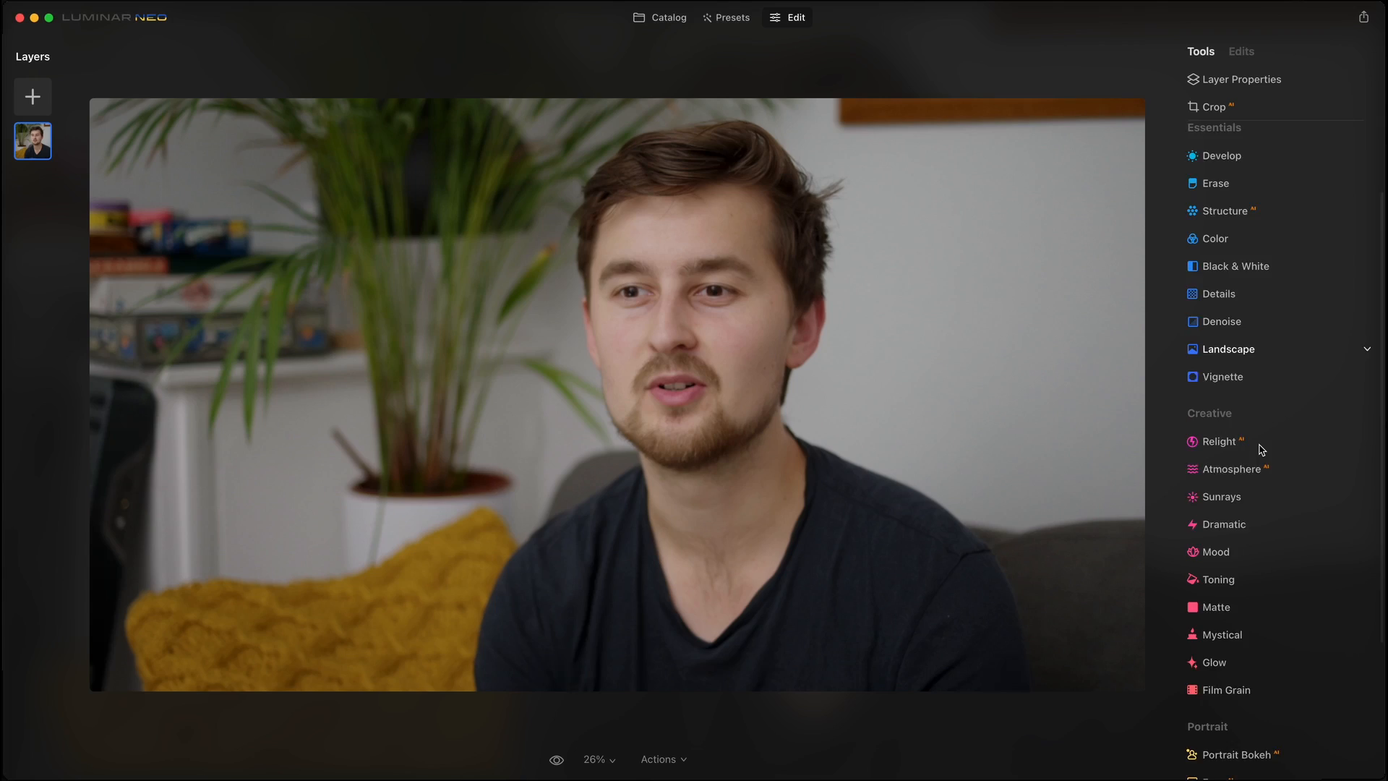
On the indoor portrait, set Face AI's face light to 28
scroll(1258, 462, down, 4)
click(1214, 579)
drag(1208, 475, 1240, 476)
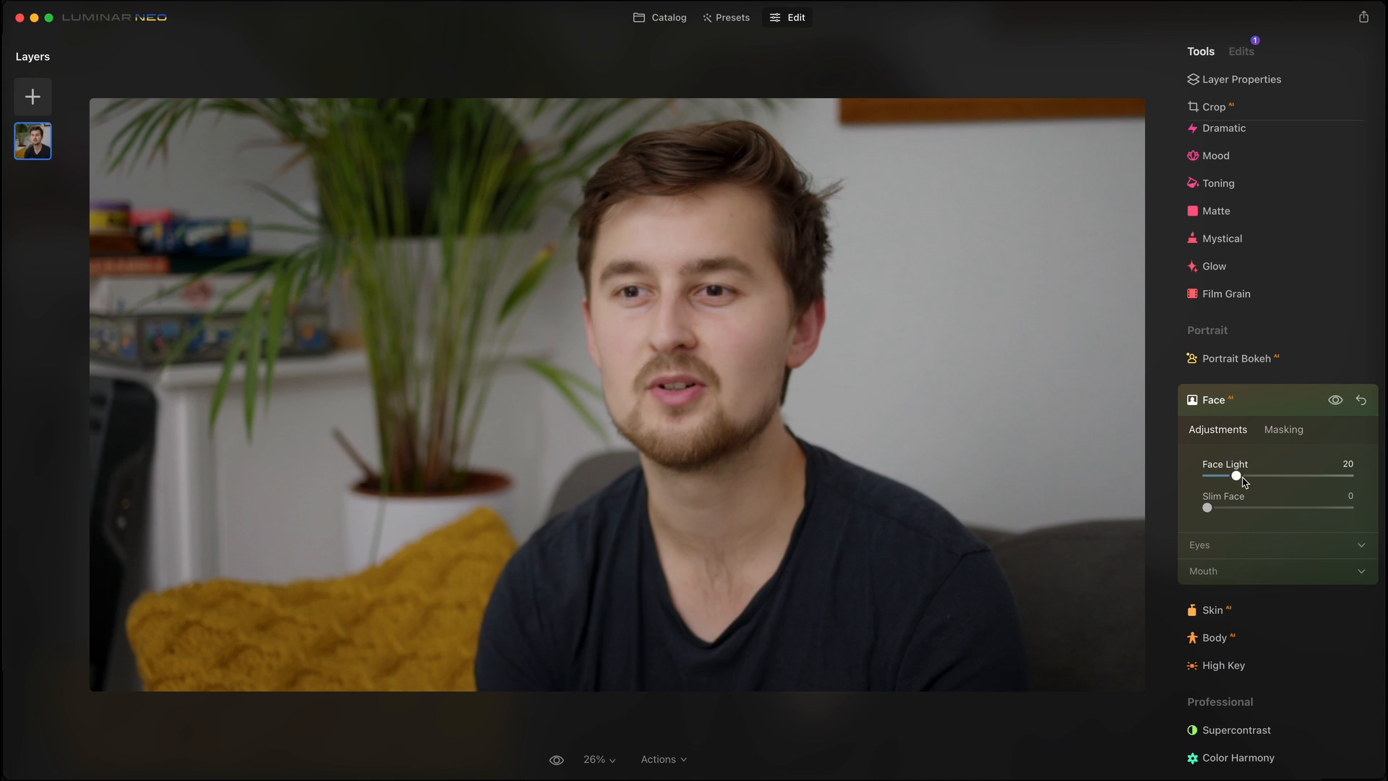
Enhance the man's eyes with eye whitening 19, iris flare 49 and eye enhancer 77
click(1214, 544)
drag(1208, 405, 1234, 406)
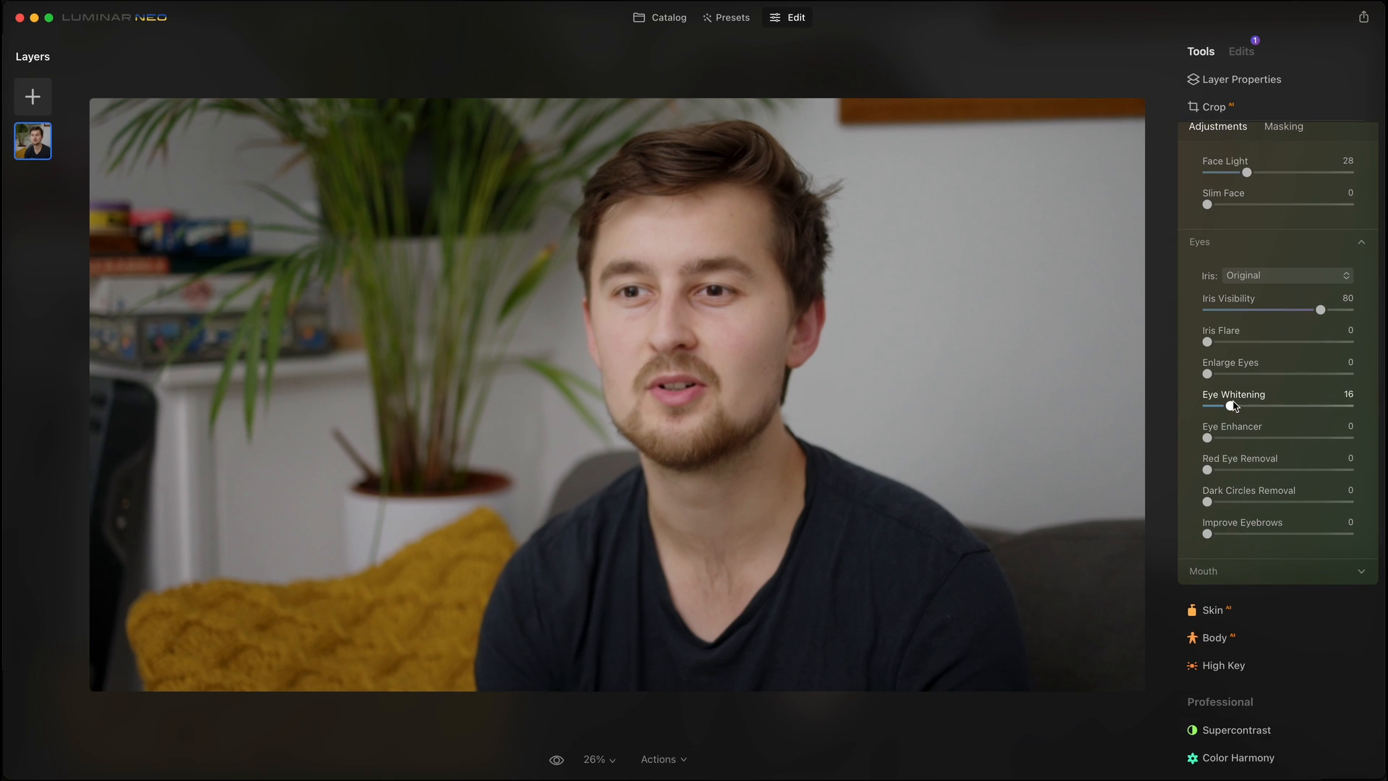
drag(1207, 342, 1278, 342)
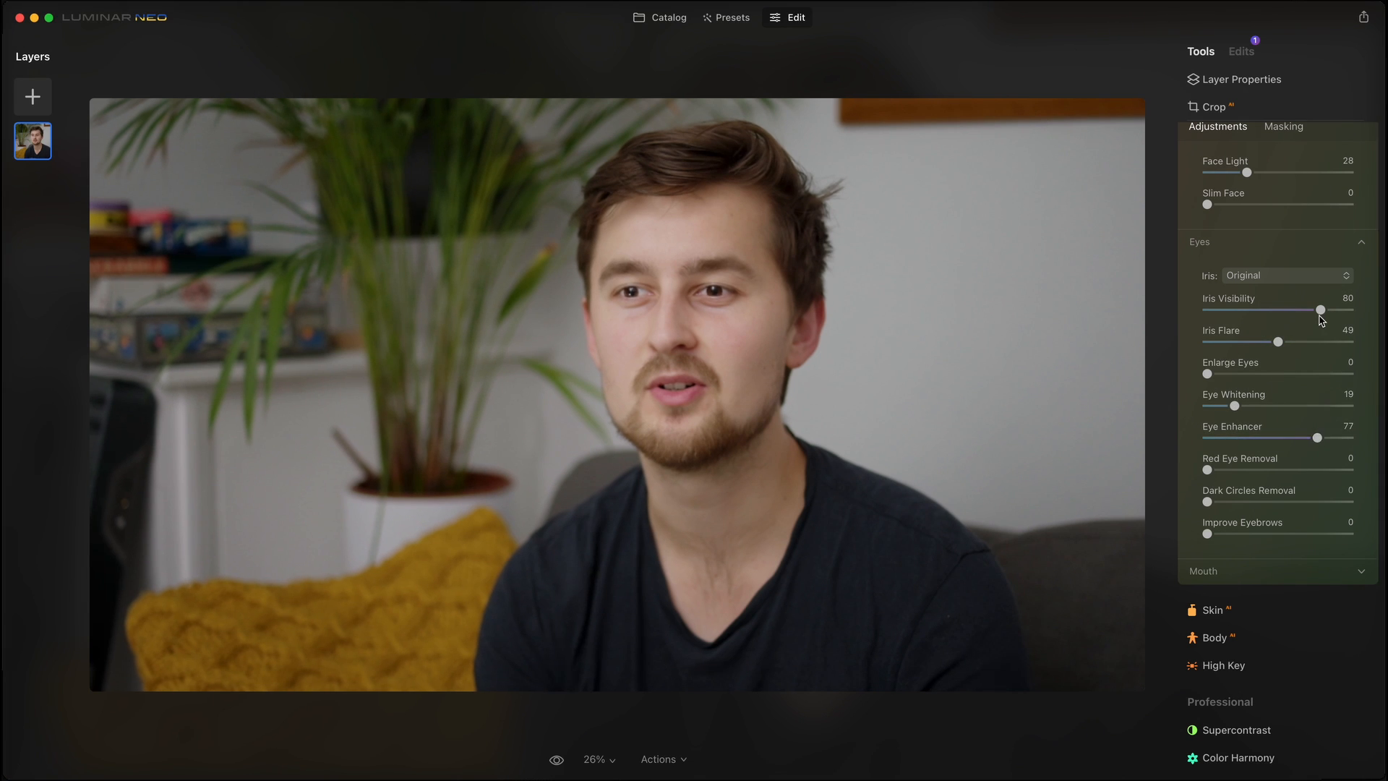
scroll(1328, 362, up, 2)
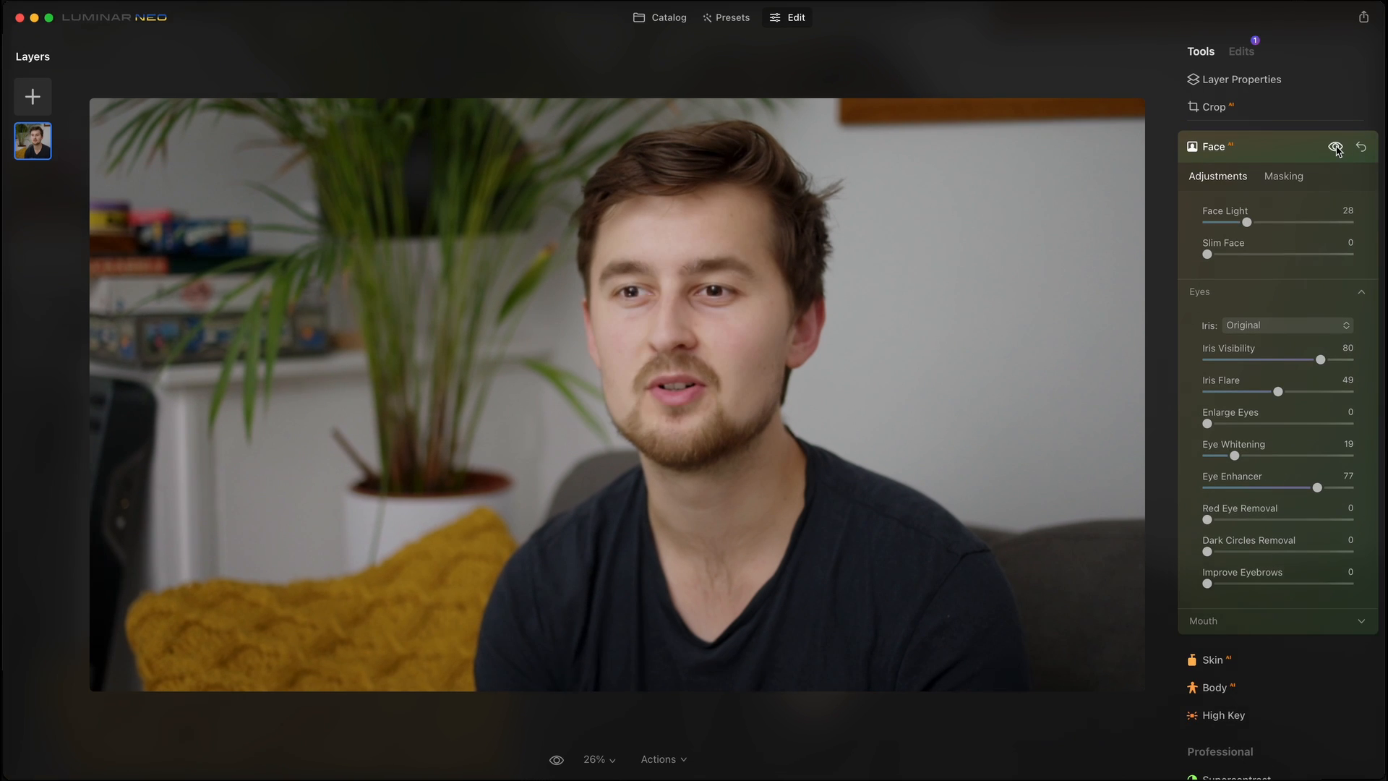
click(1285, 148)
Use Relight AI to set near brightness to 35 and far brightness to about -19
click(1222, 414)
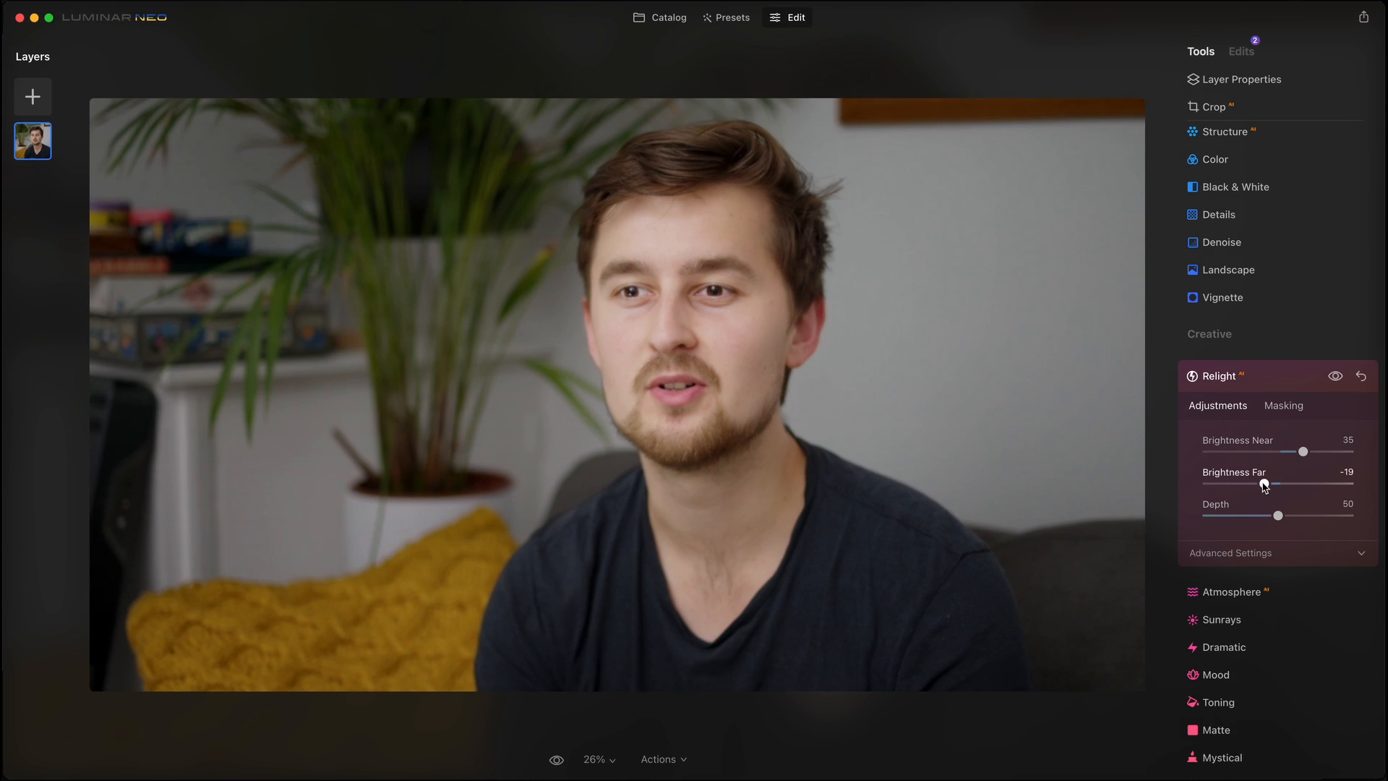
Mask the Develop adjustments to the human in the portrait with Mask AI
scroll(1270, 294, up, 5)
click(1251, 200)
click(1283, 230)
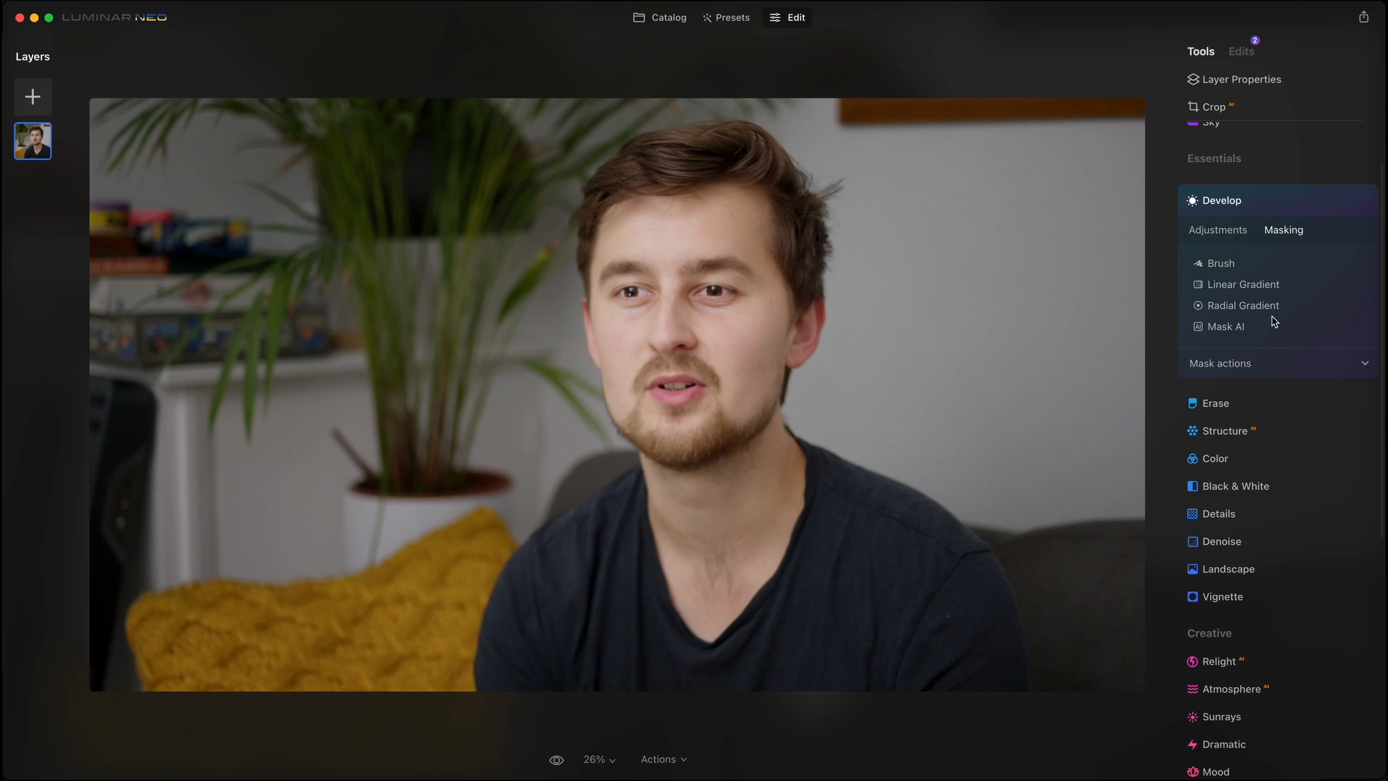
click(1234, 323)
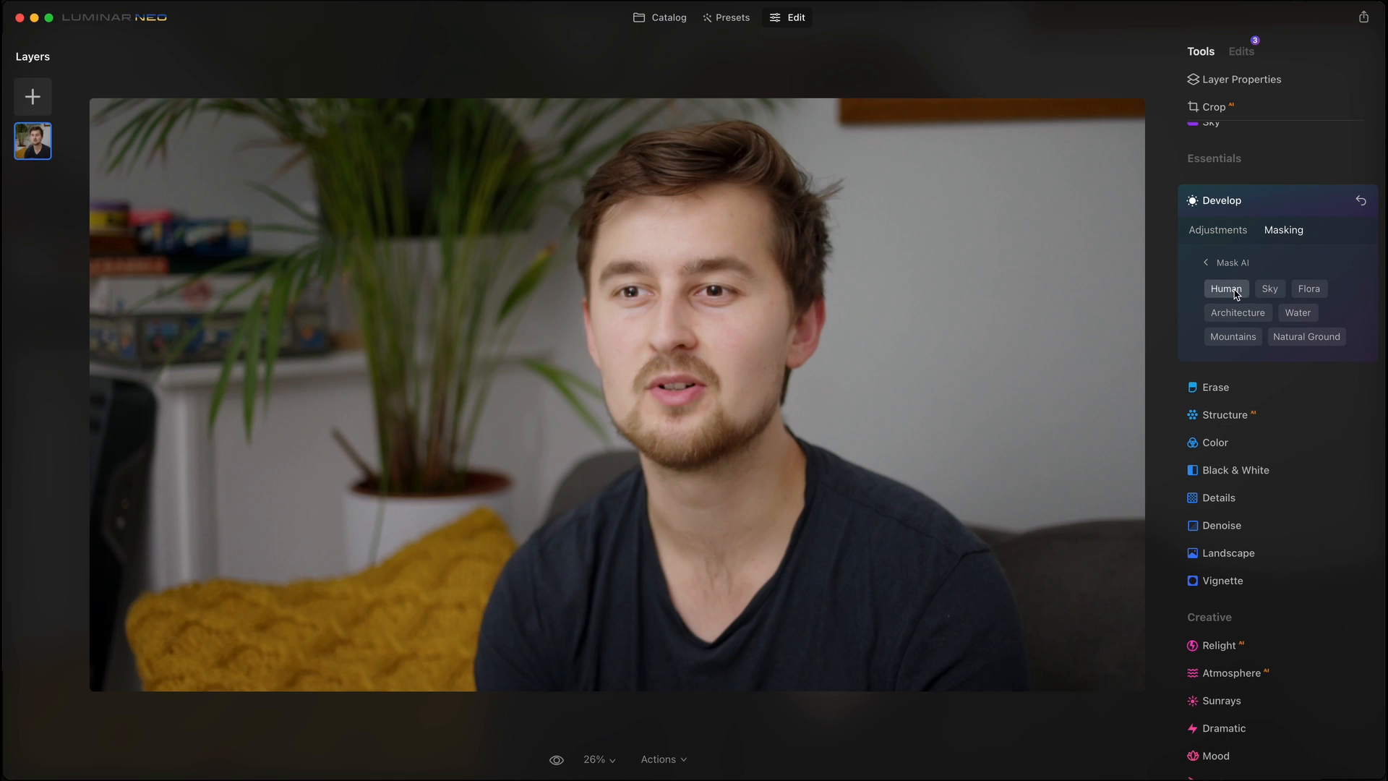
click(1235, 290)
Set the masked Develop color adjustments to saturation 13, vibrance 26 and tint about 7
click(1218, 230)
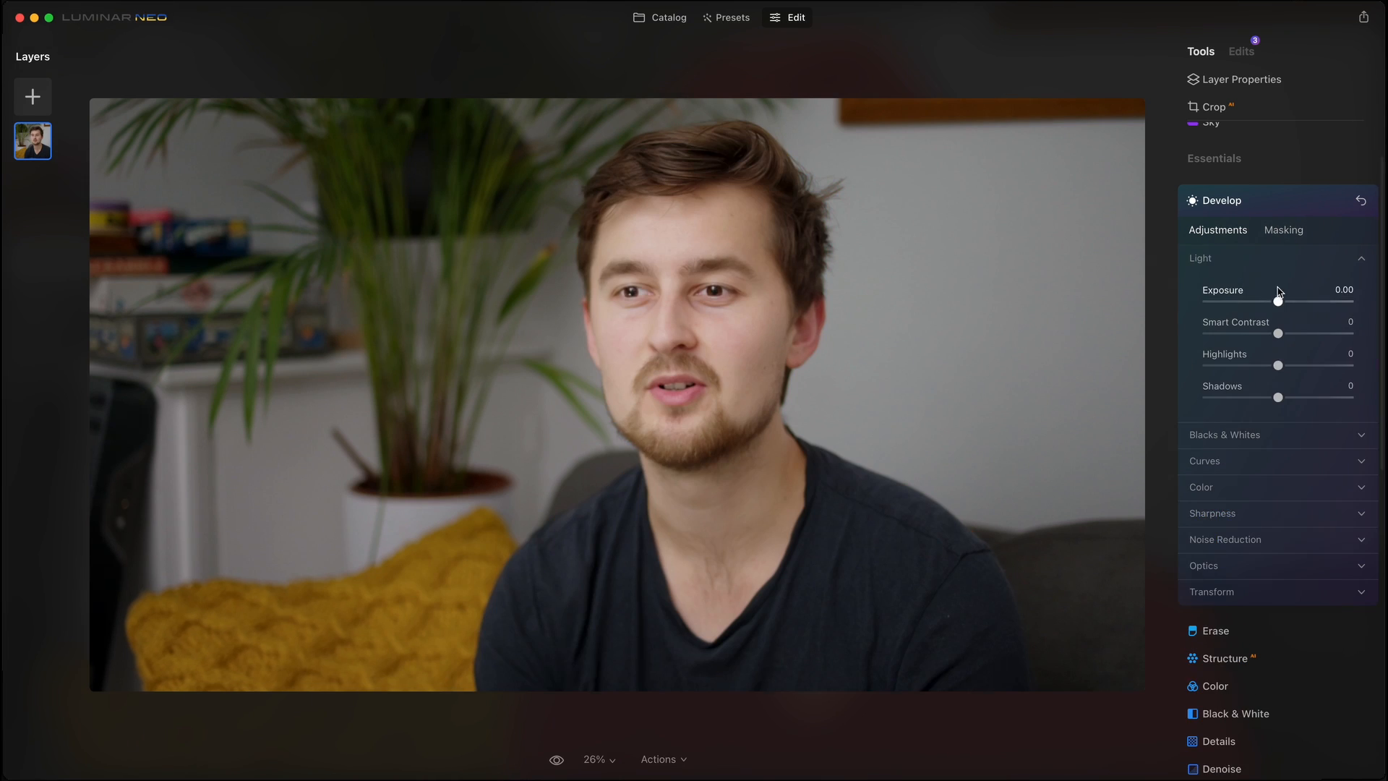
click(1267, 484)
drag(1281, 622, 1299, 651)
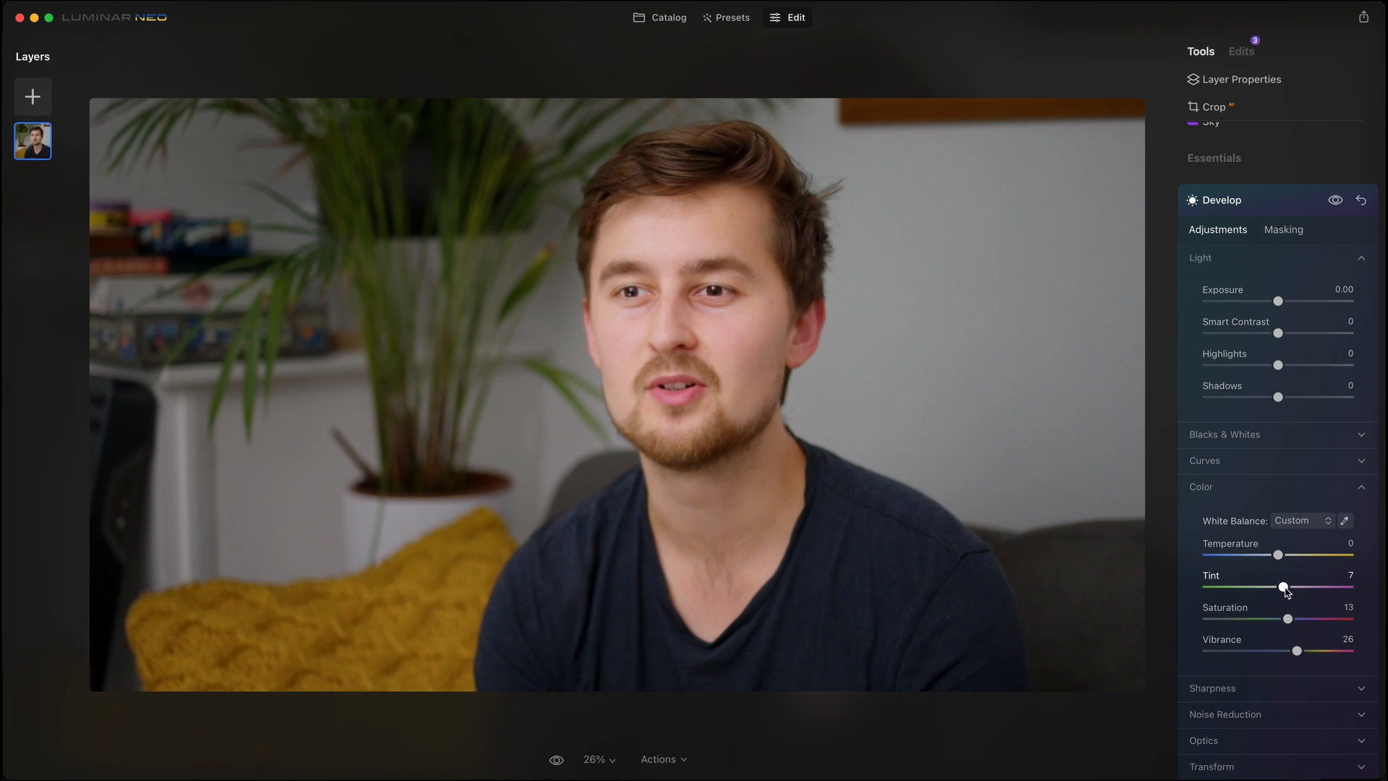
click(1261, 208)
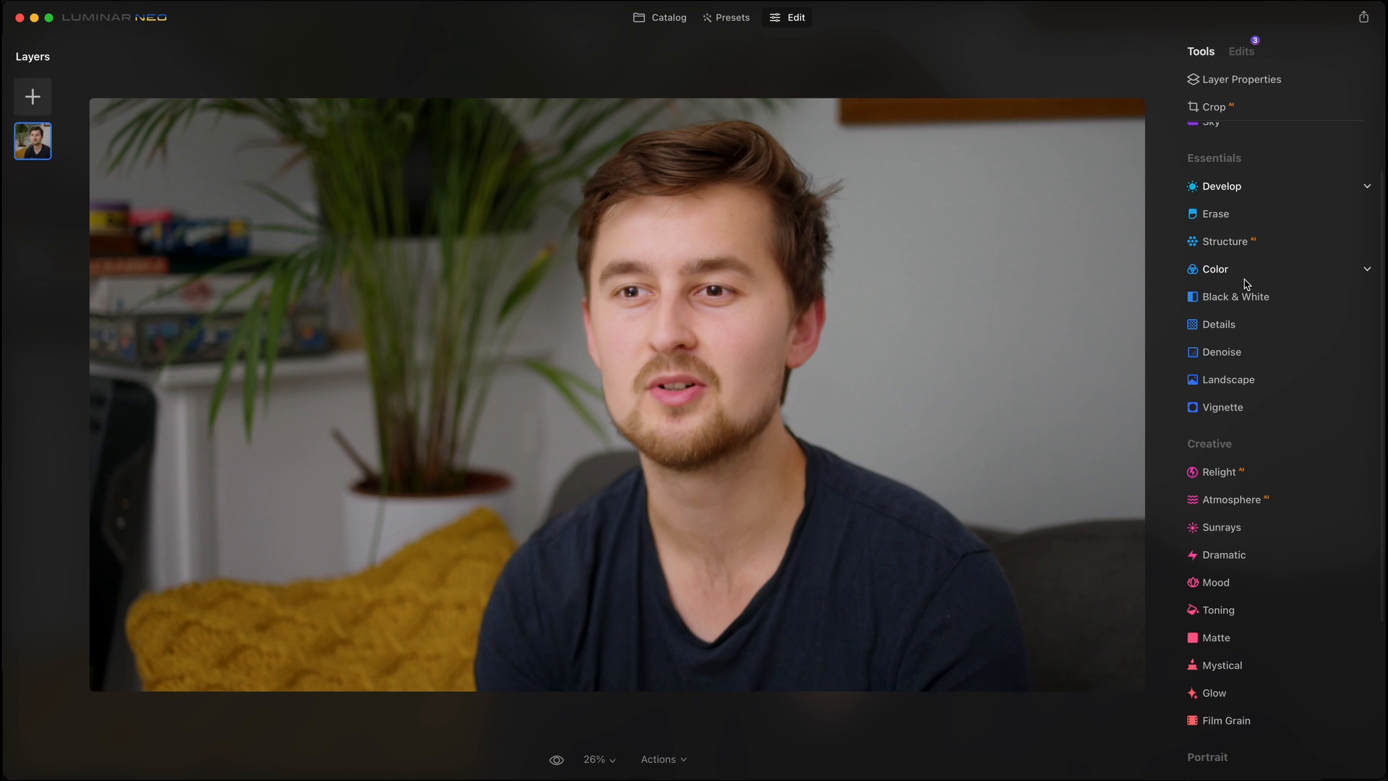
Add a vignette with an amount of about -28 and compare the portrait with its unedited version
click(1229, 407)
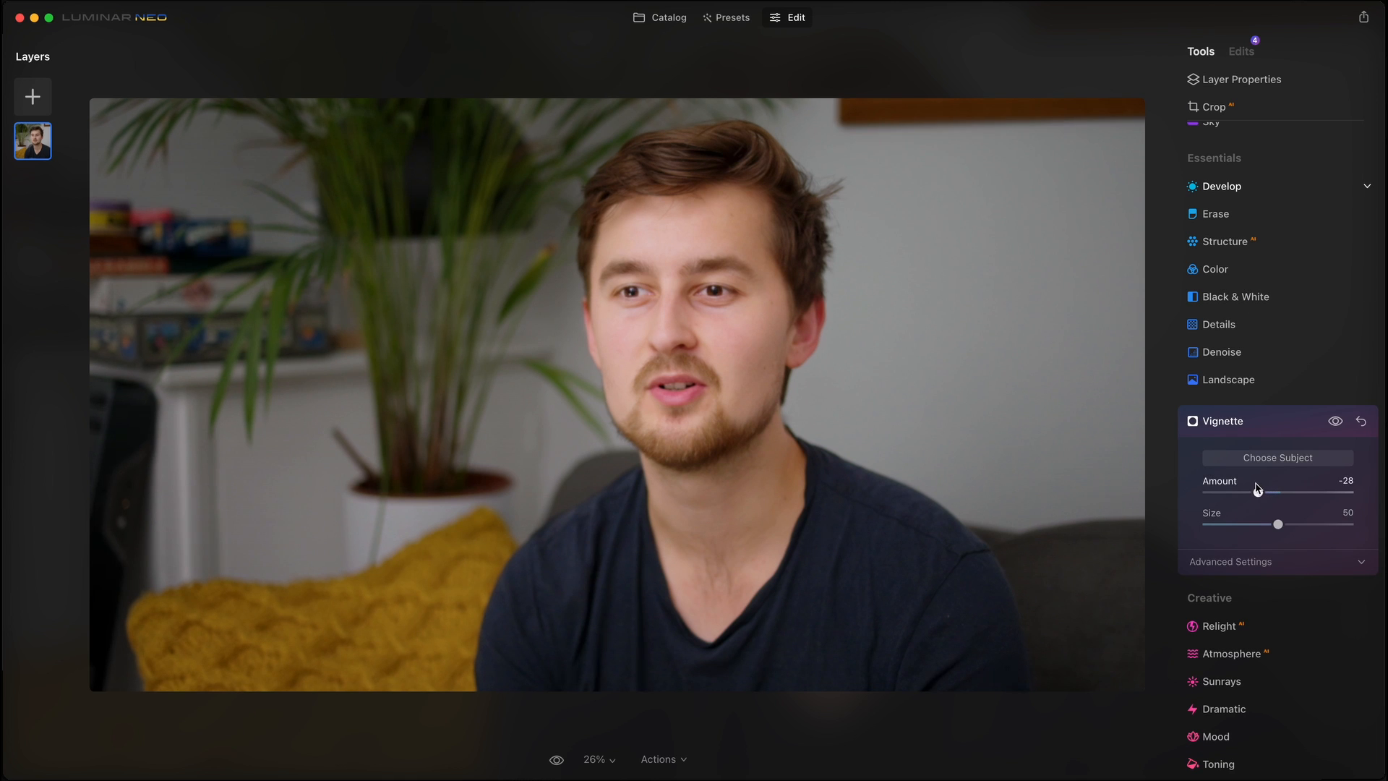
click(1255, 422)
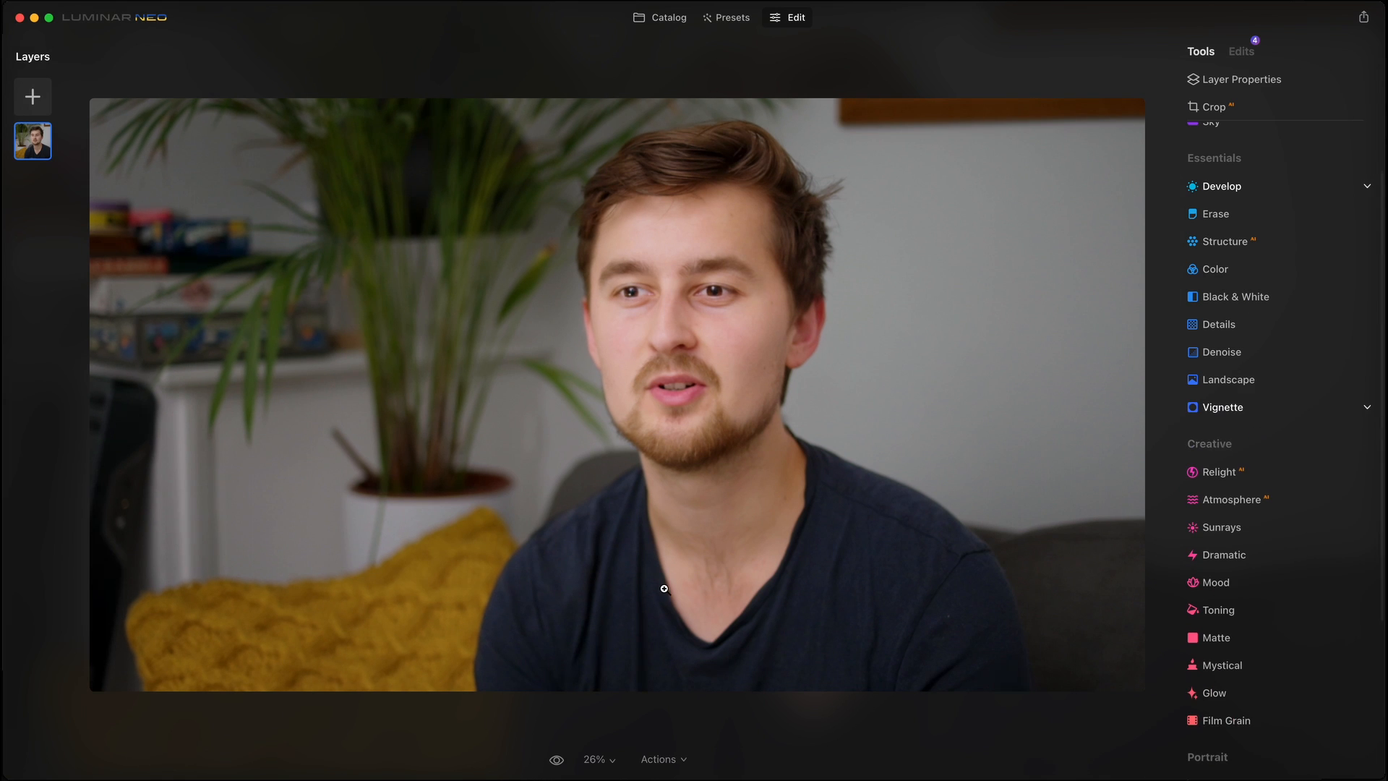
click(556, 760)
click(556, 761)
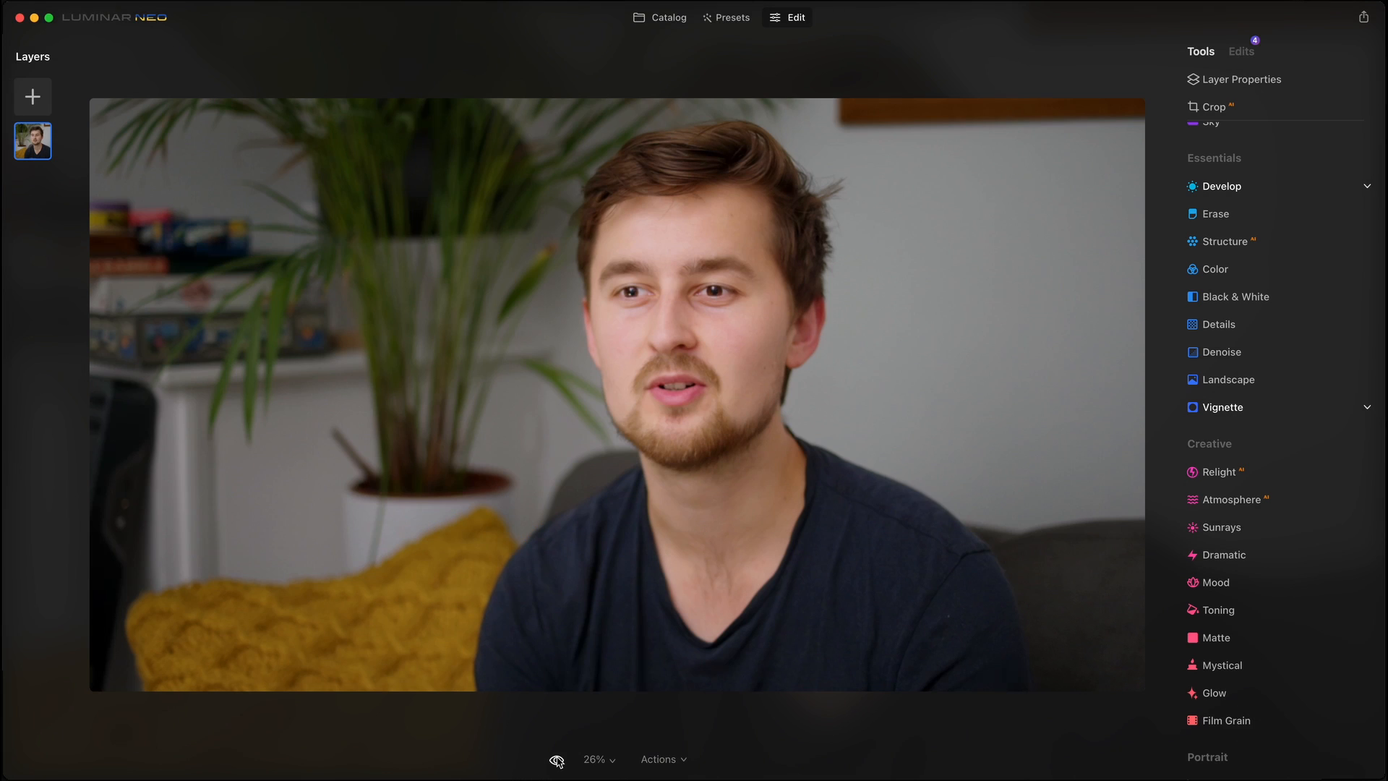
Remove the portrait's background with Portrait Background masking and clear the leftover patch beside the hair with the Background refinement brush
click(1268, 79)
click(1272, 108)
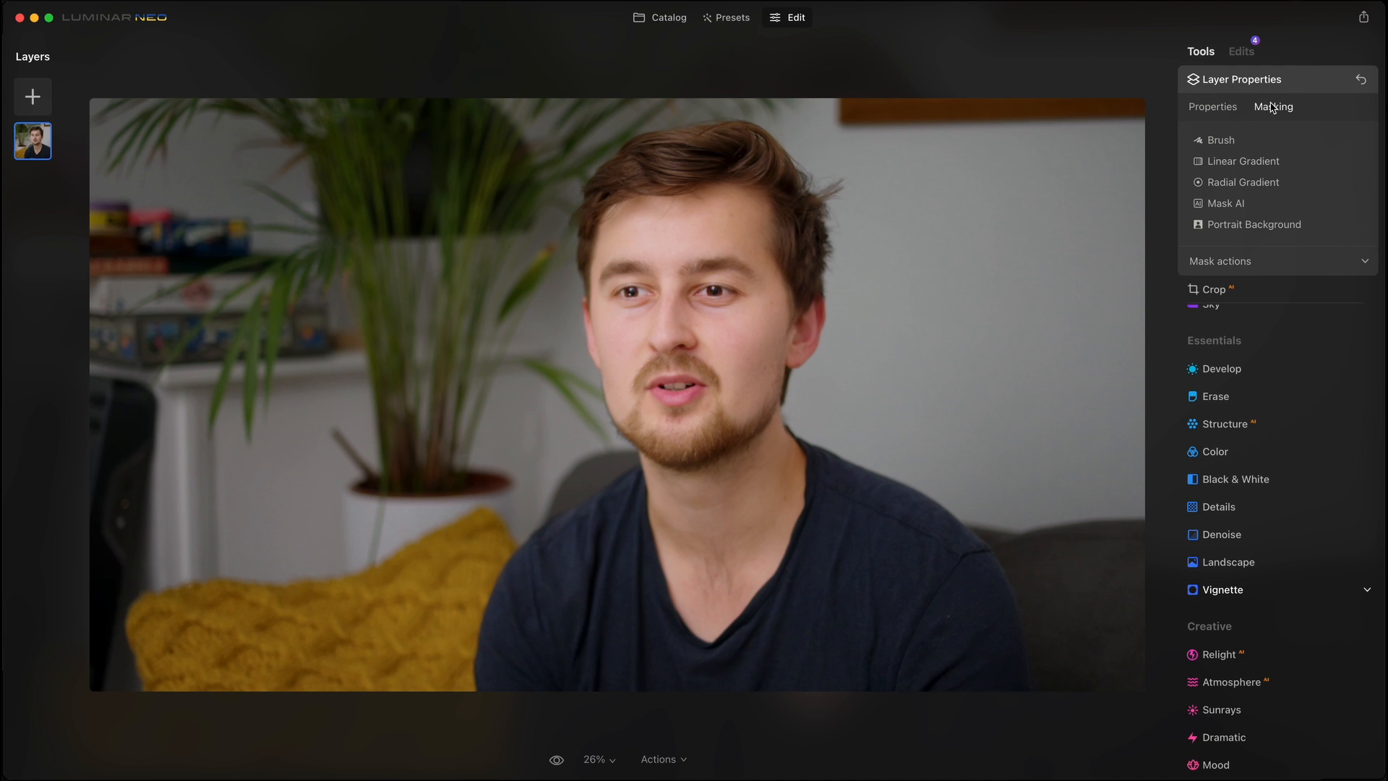
click(1233, 226)
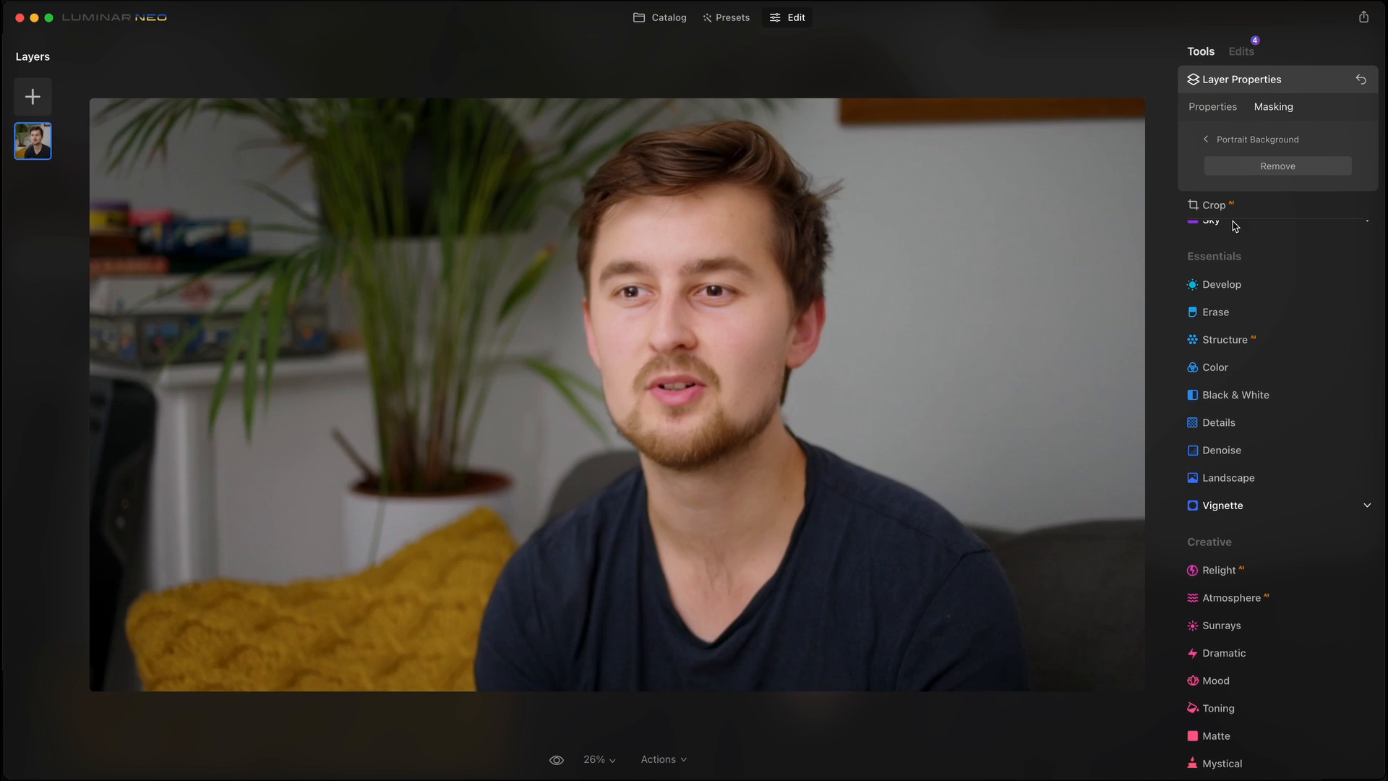
click(1254, 169)
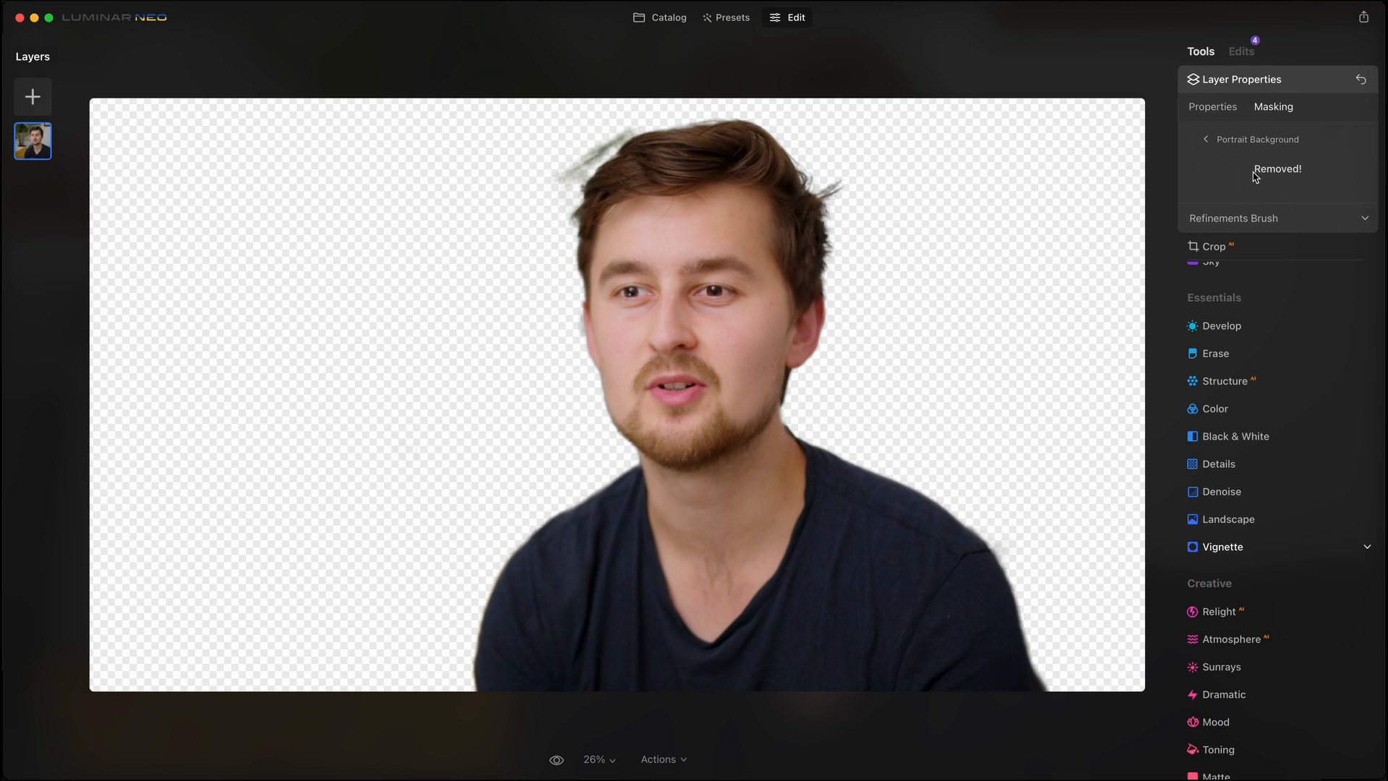
click(1258, 217)
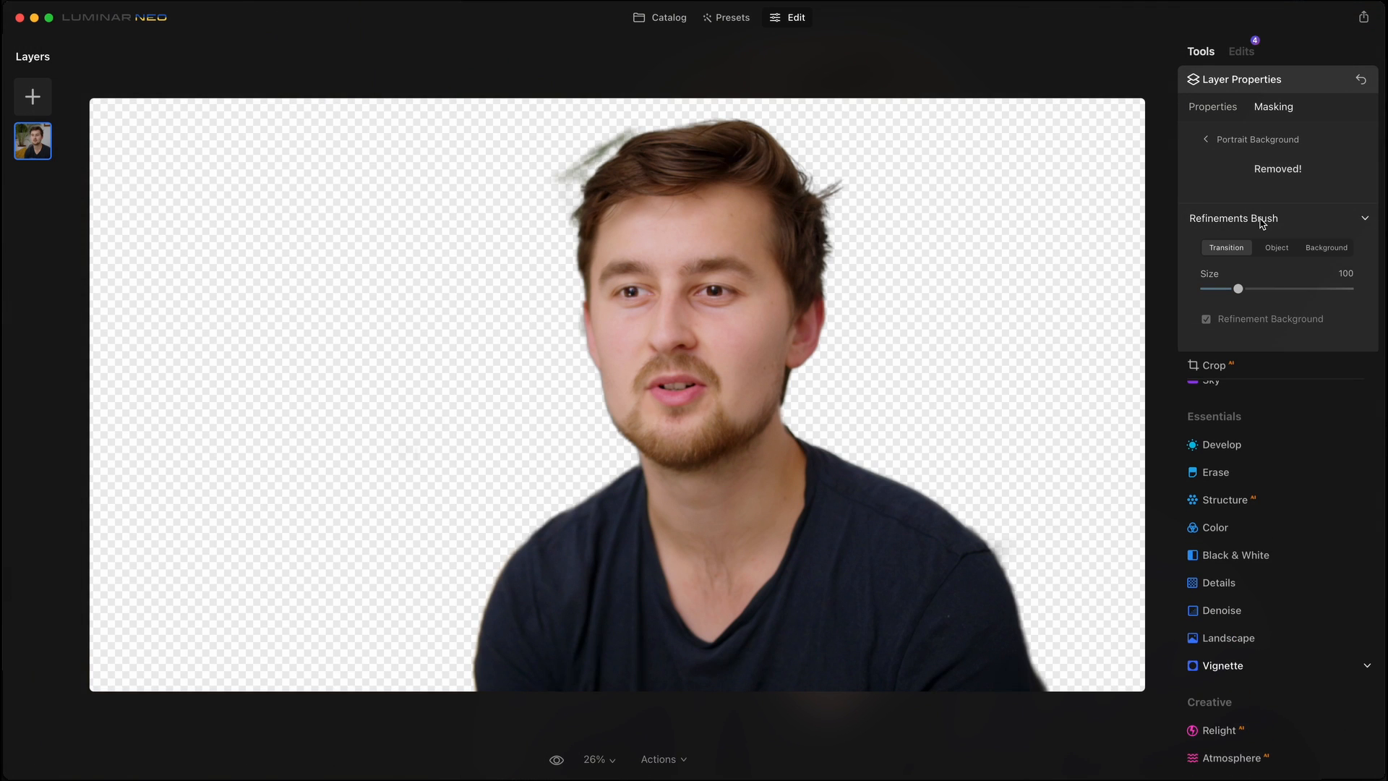
click(1314, 249)
mouse_move(571, 137)
mouse_down()
mouse_move(548, 157)
mouse_move(588, 115)
mouse_up()
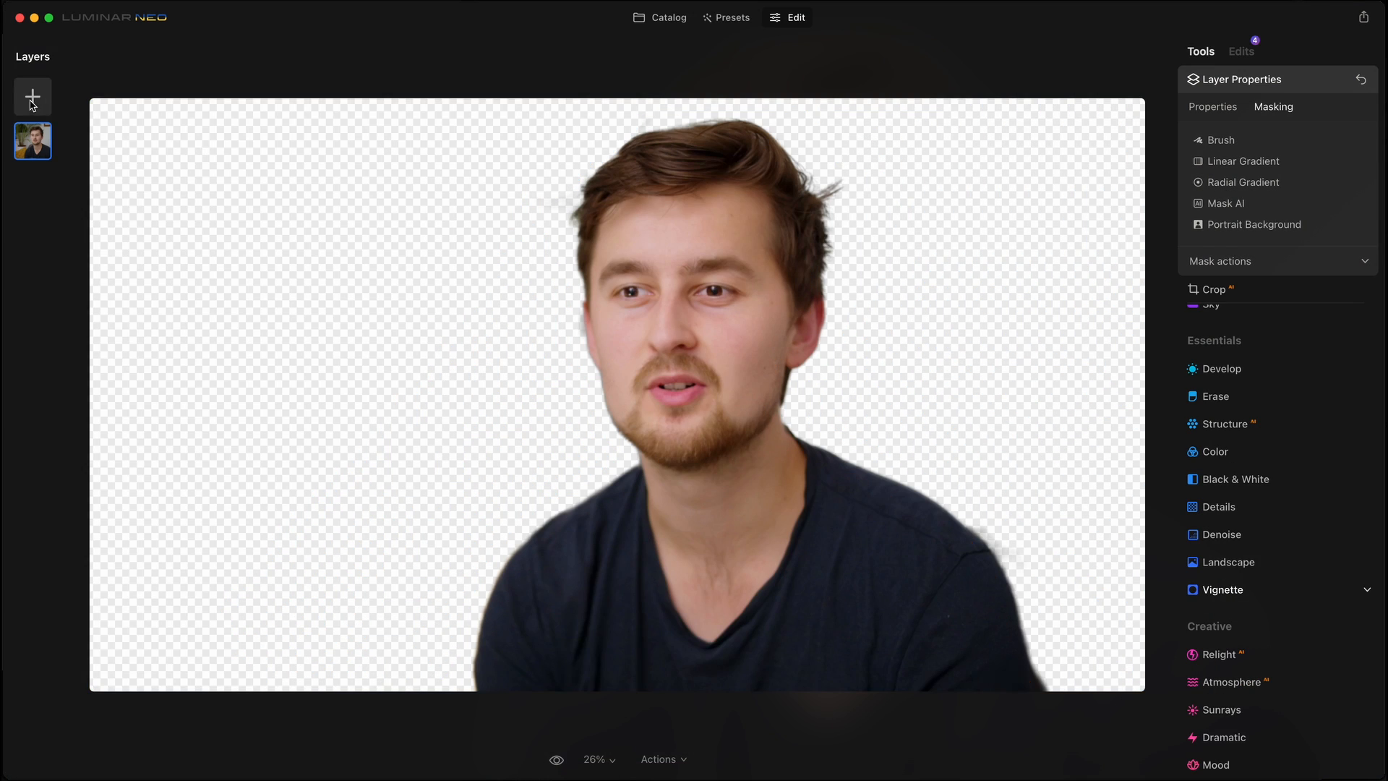
Add the outdoor photo of the man in the yellow shirt as a layer at 100 opacity beneath the cut-out portrait
click(32, 97)
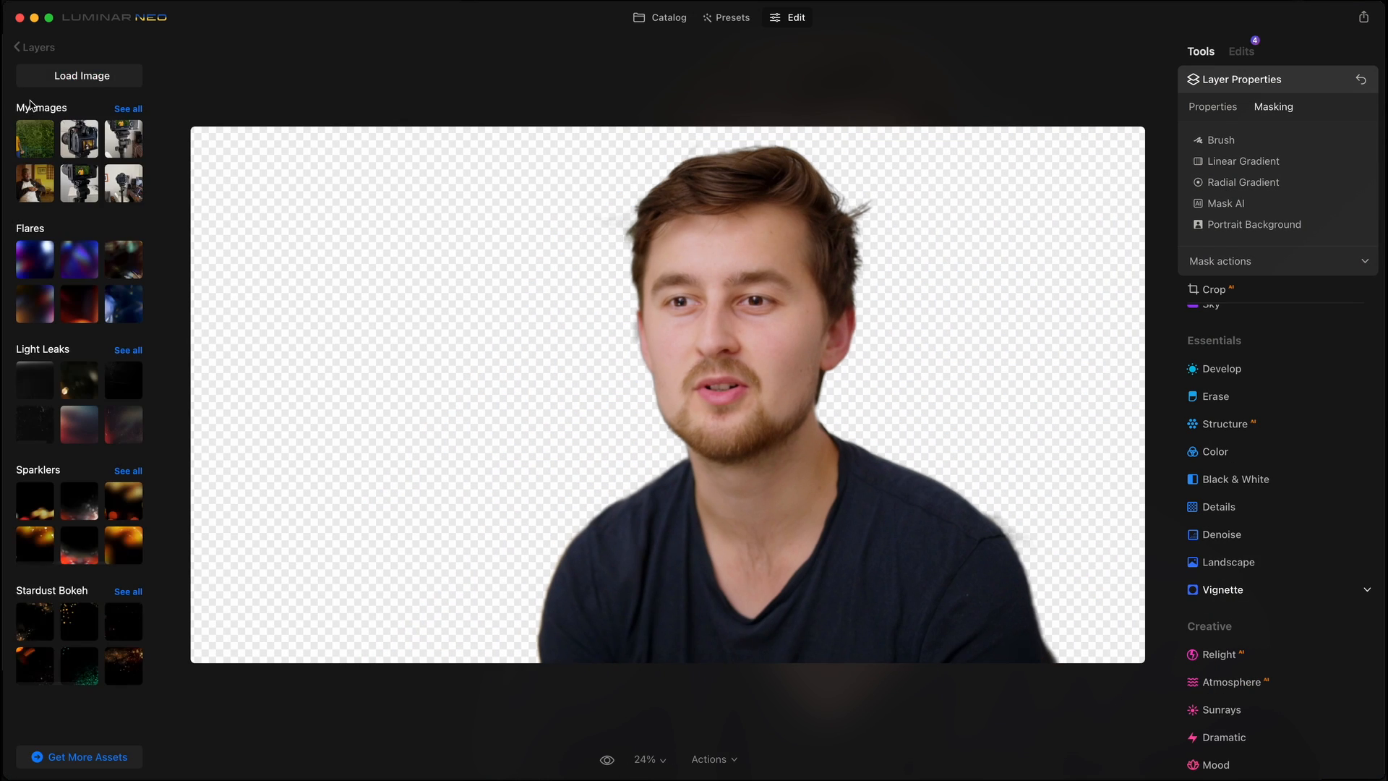
click(32, 146)
drag(1278, 150, 1350, 151)
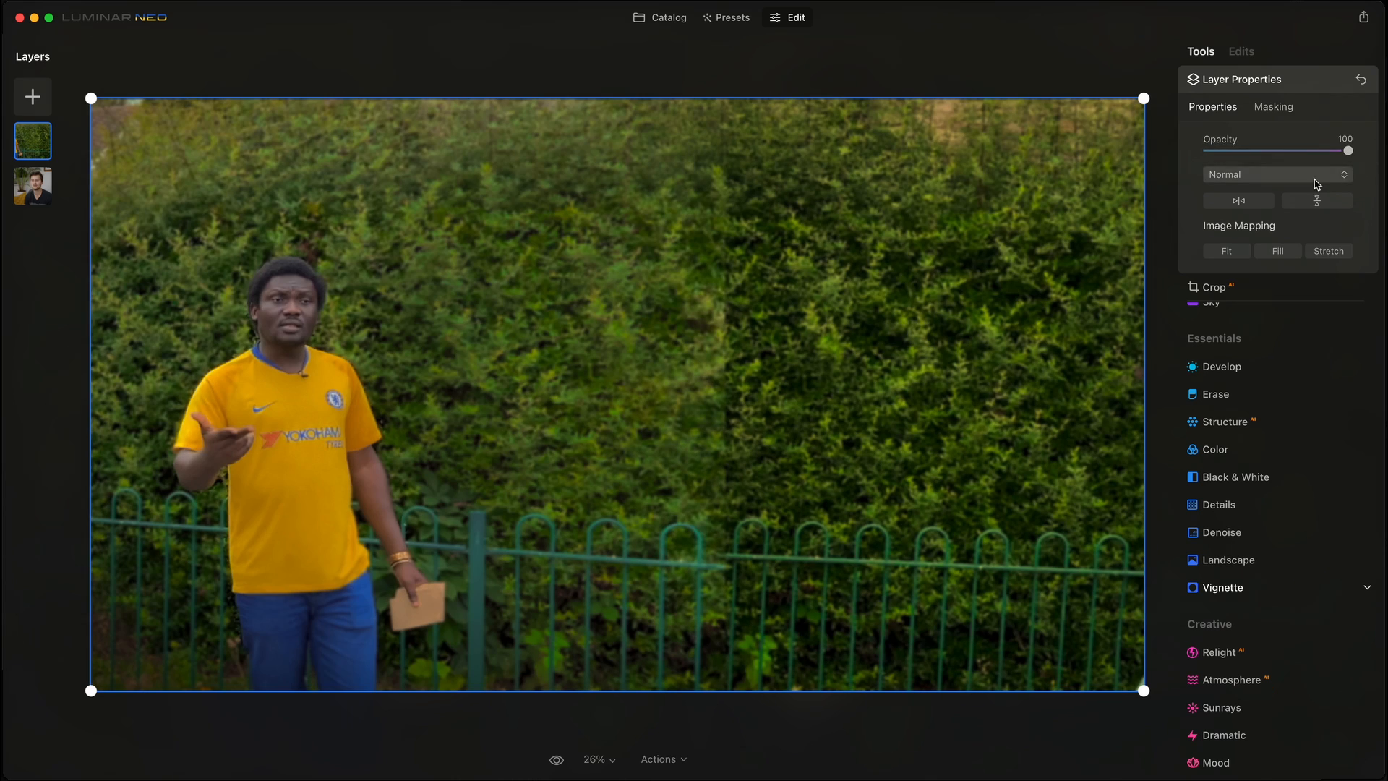
drag(32, 187, 37, 154)
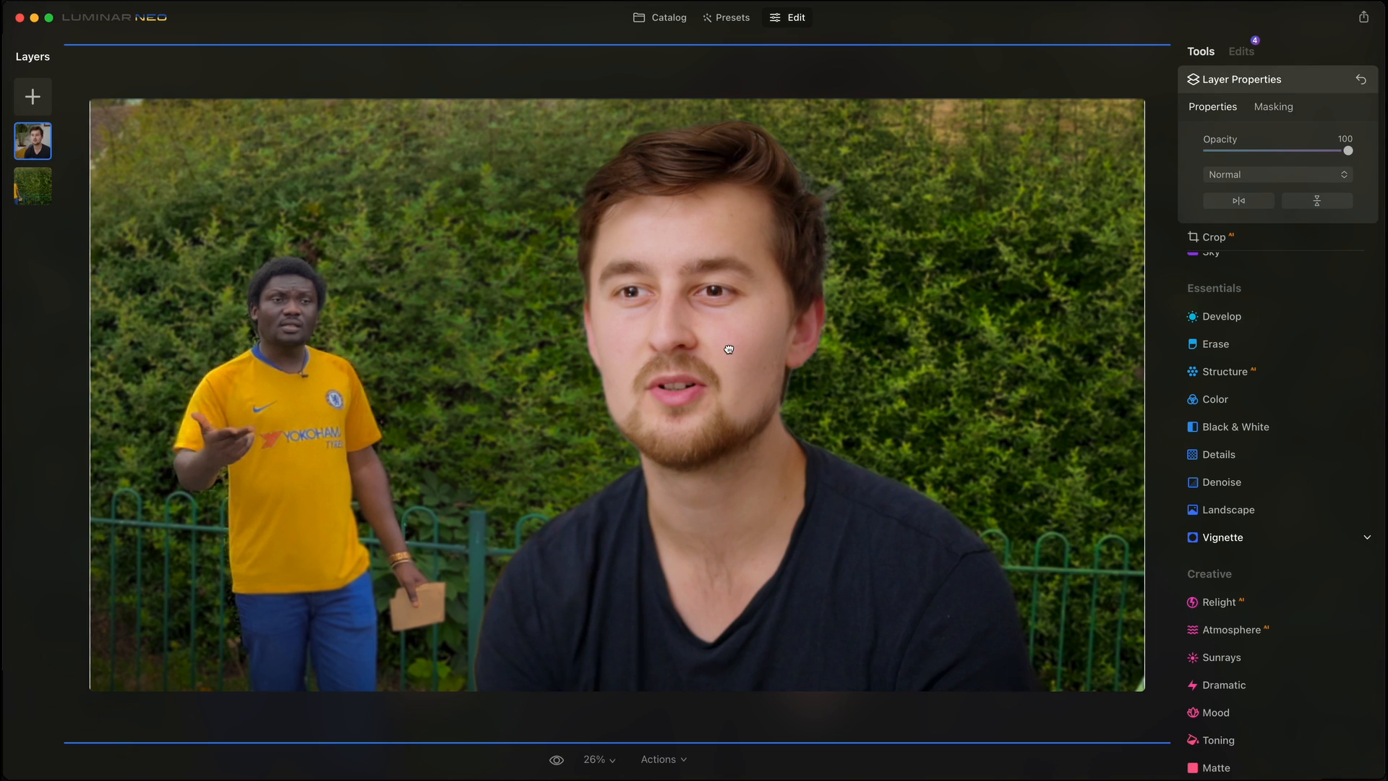
Set the outdoor background layer's smart contrast to about 11 and darken its edges with a negative vignette
click(34, 187)
click(1234, 437)
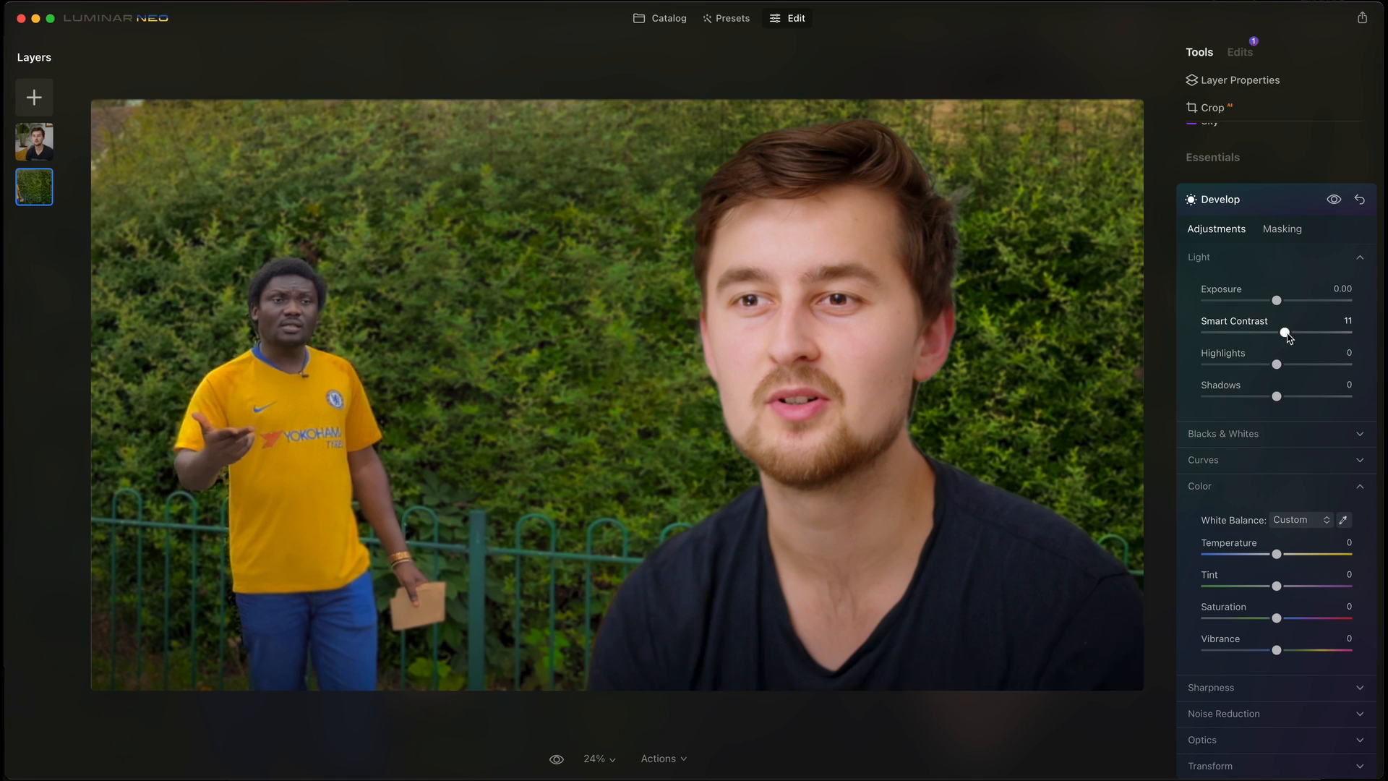
click(1221, 202)
click(1222, 406)
mouse_move(1278, 489)
mouse_down()
mouse_move(1202, 499)
mouse_move(1256, 502)
mouse_up()
click(1284, 432)
Add the camera-on-tripod photo as a layer, scale it down between the two men and set its opacity to 100
click(34, 98)
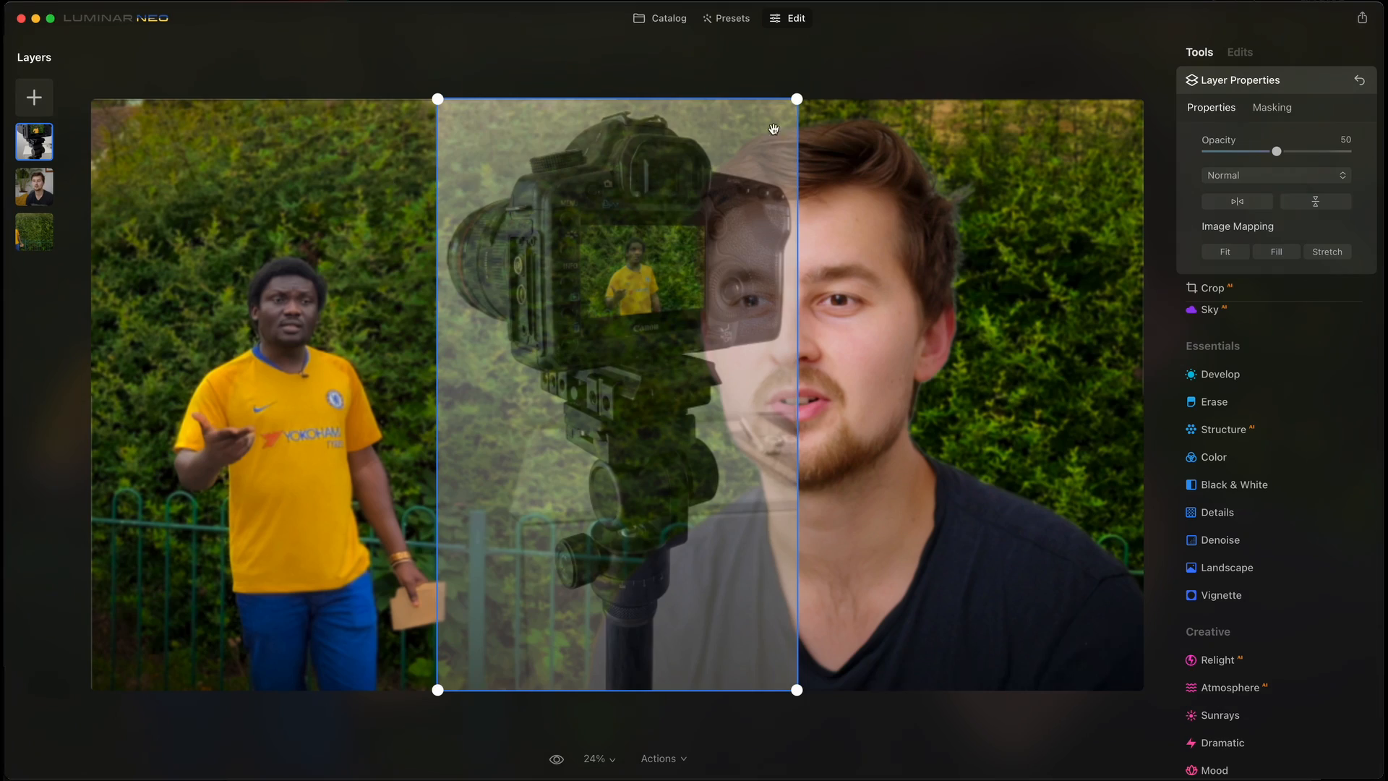
drag(795, 100, 715, 206)
drag(601, 361, 538, 369)
drag(1277, 152, 1353, 152)
Remove the white room behind the camera layer with Portrait Background masking
click(1268, 111)
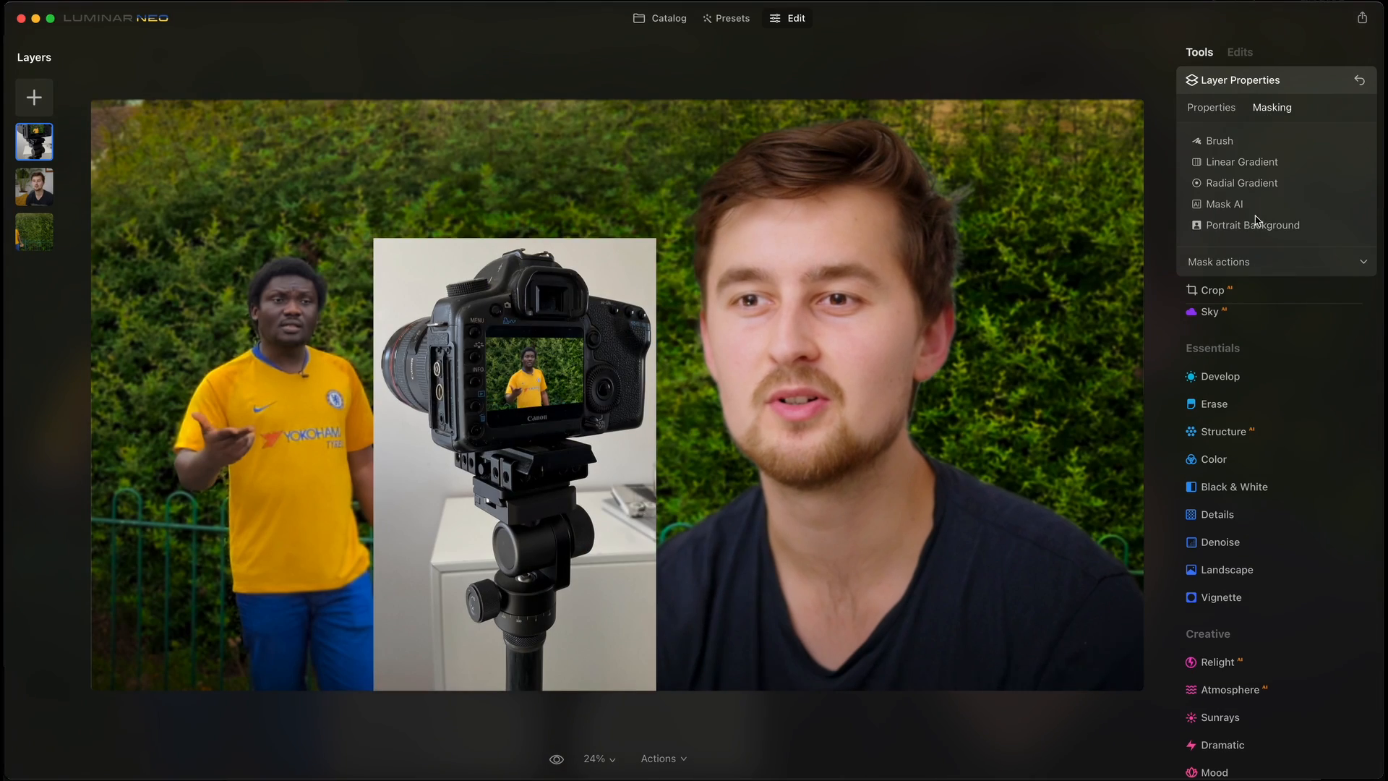
click(1255, 223)
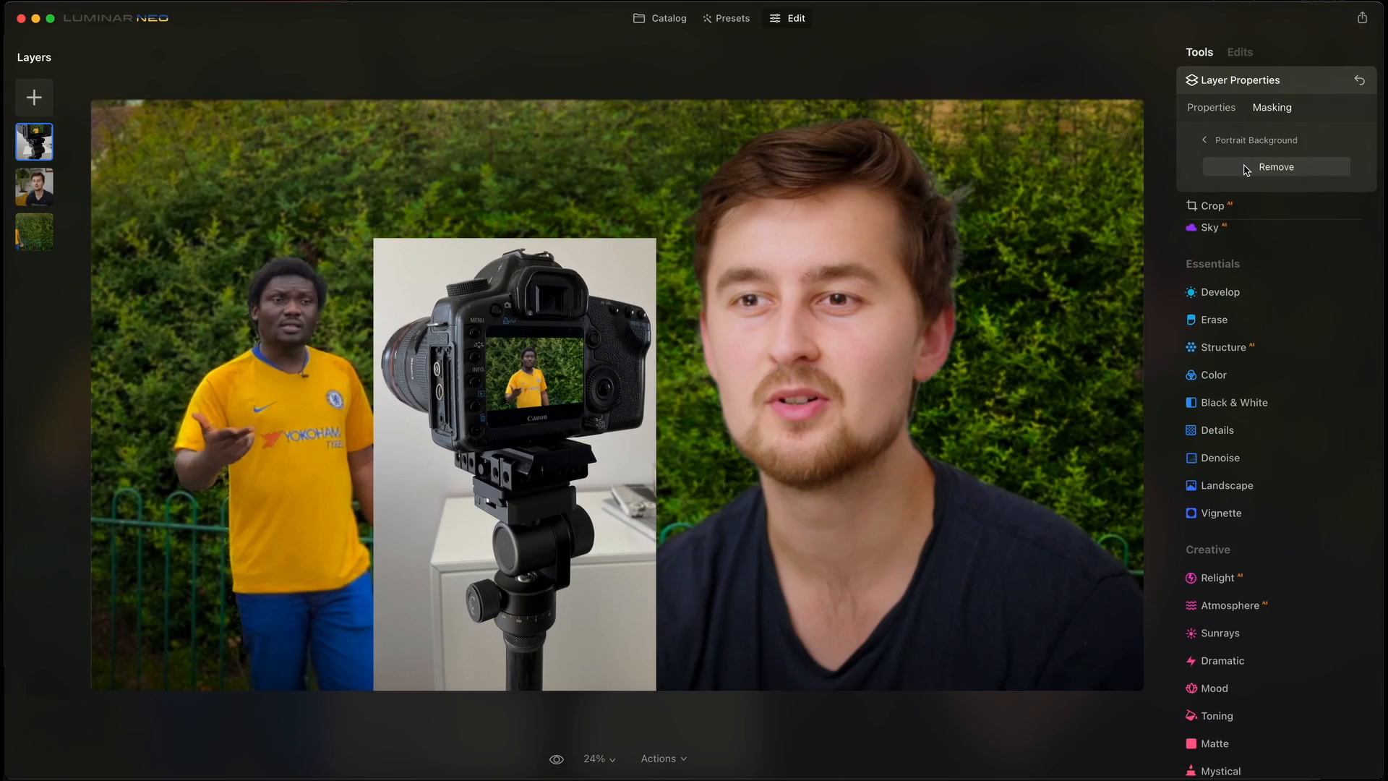
click(1247, 170)
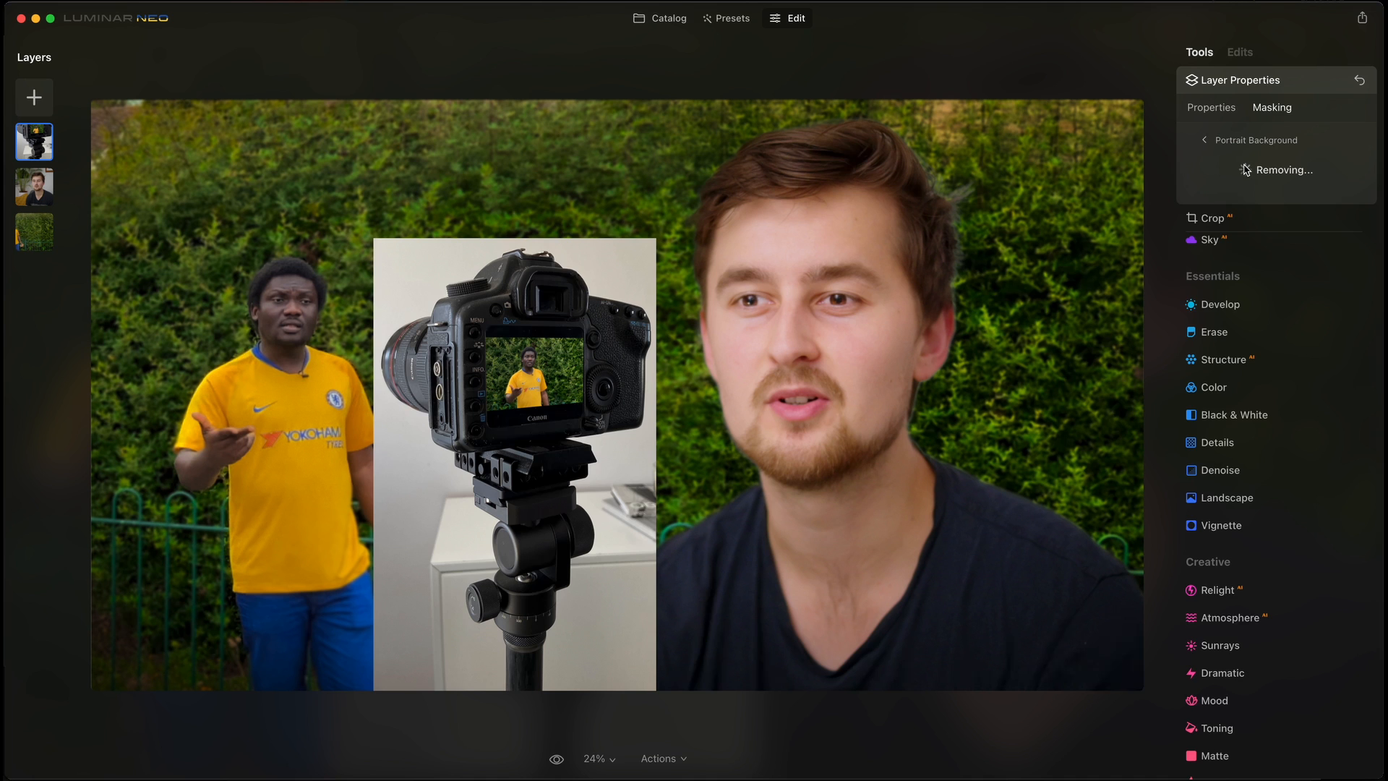
Refine the camera cut-out by marking its screen as object, the remnants beside the tripod as background, and edges with a size 10 Transition brush
click(1244, 218)
click(1274, 248)
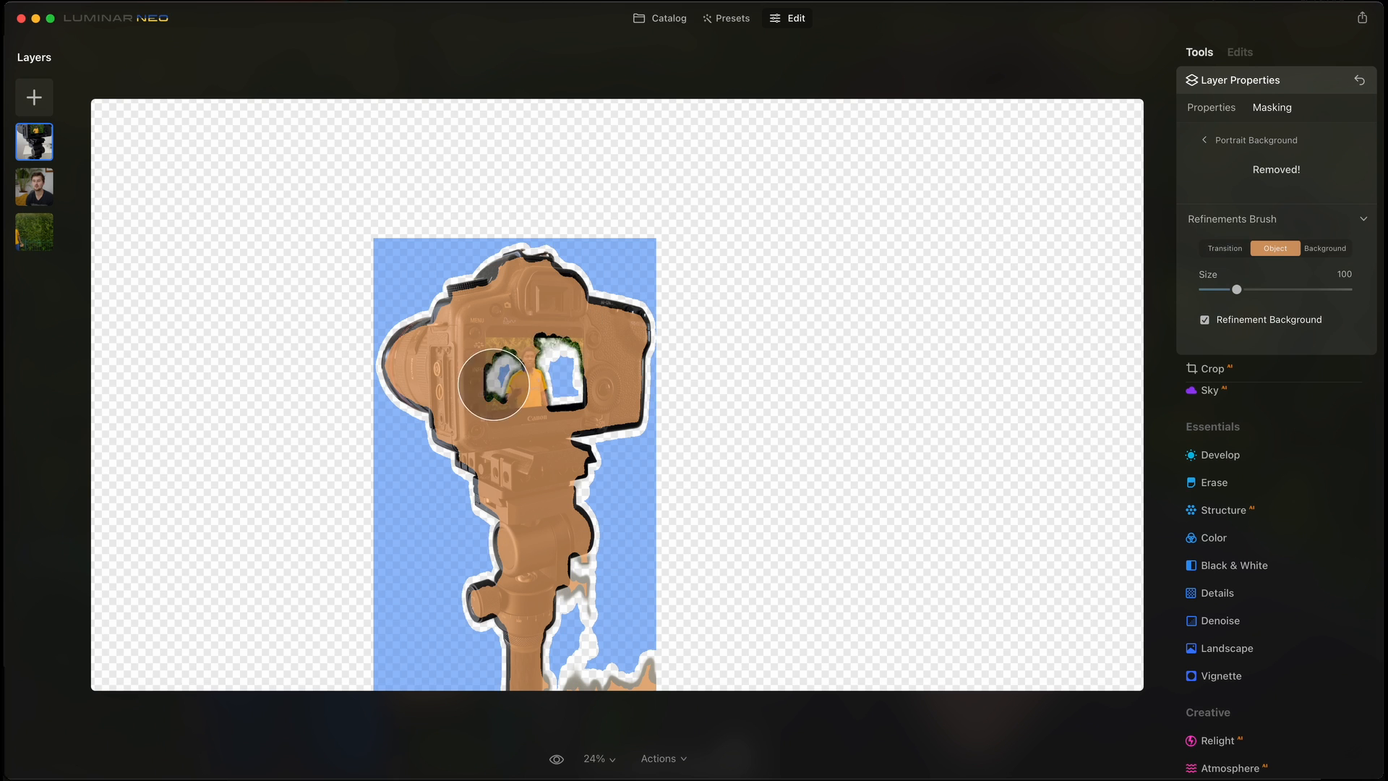
click(1325, 248)
mouse_move(597, 597)
mouse_down()
mouse_move(576, 675)
mouse_move(606, 575)
mouse_up()
key(bracketleft)
key(bracketleft)
click(1225, 248)
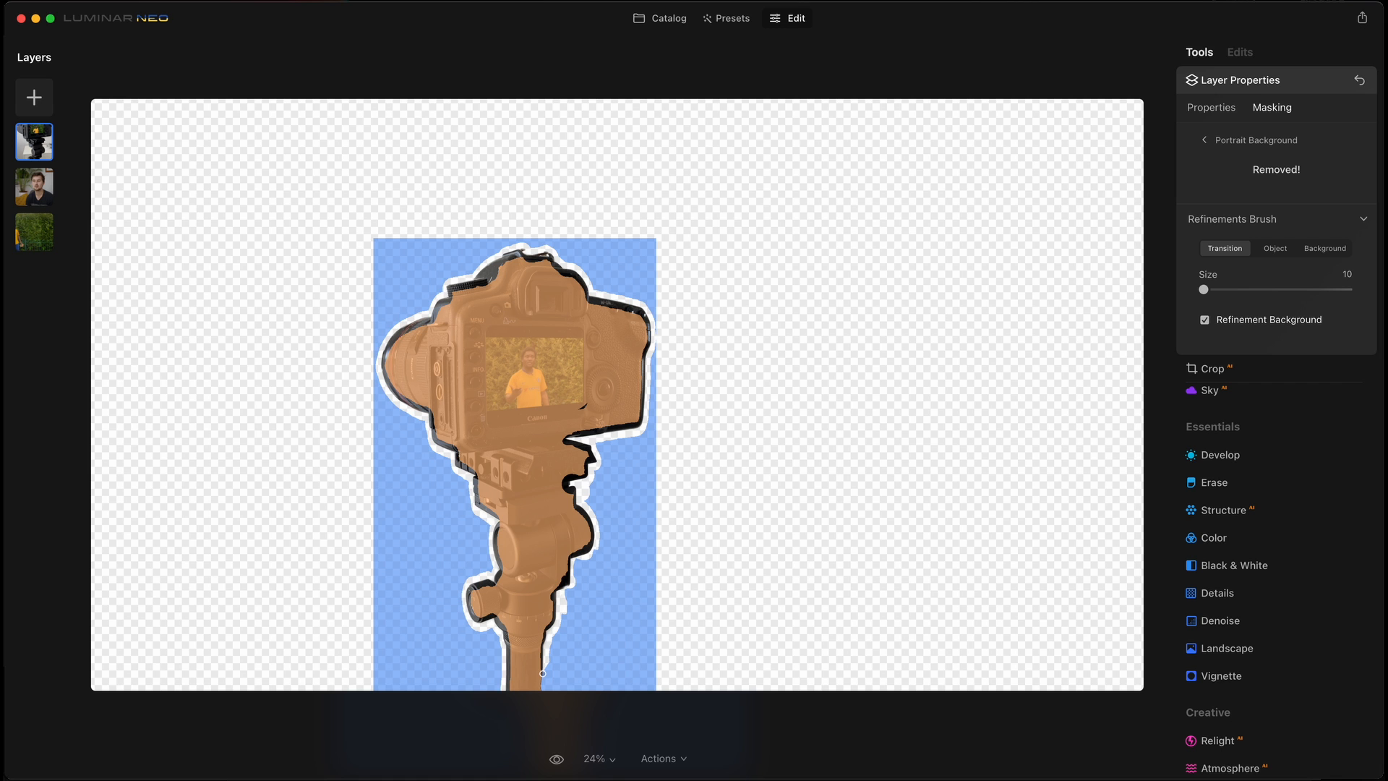
click(1207, 141)
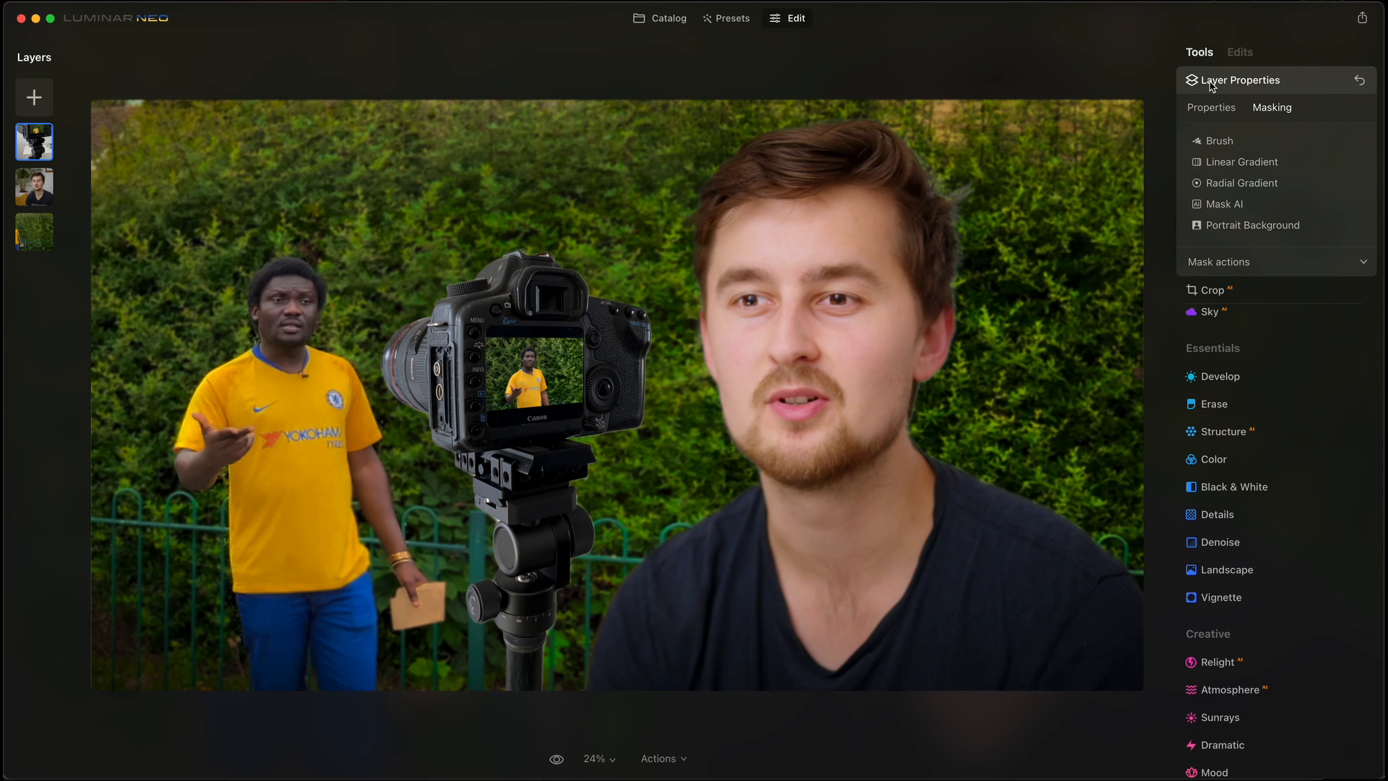
Set the camera layer's Develop adjustments to highlights 15, temperature -20 and saturation 91
click(1275, 86)
click(1221, 205)
drag(1277, 552, 1262, 556)
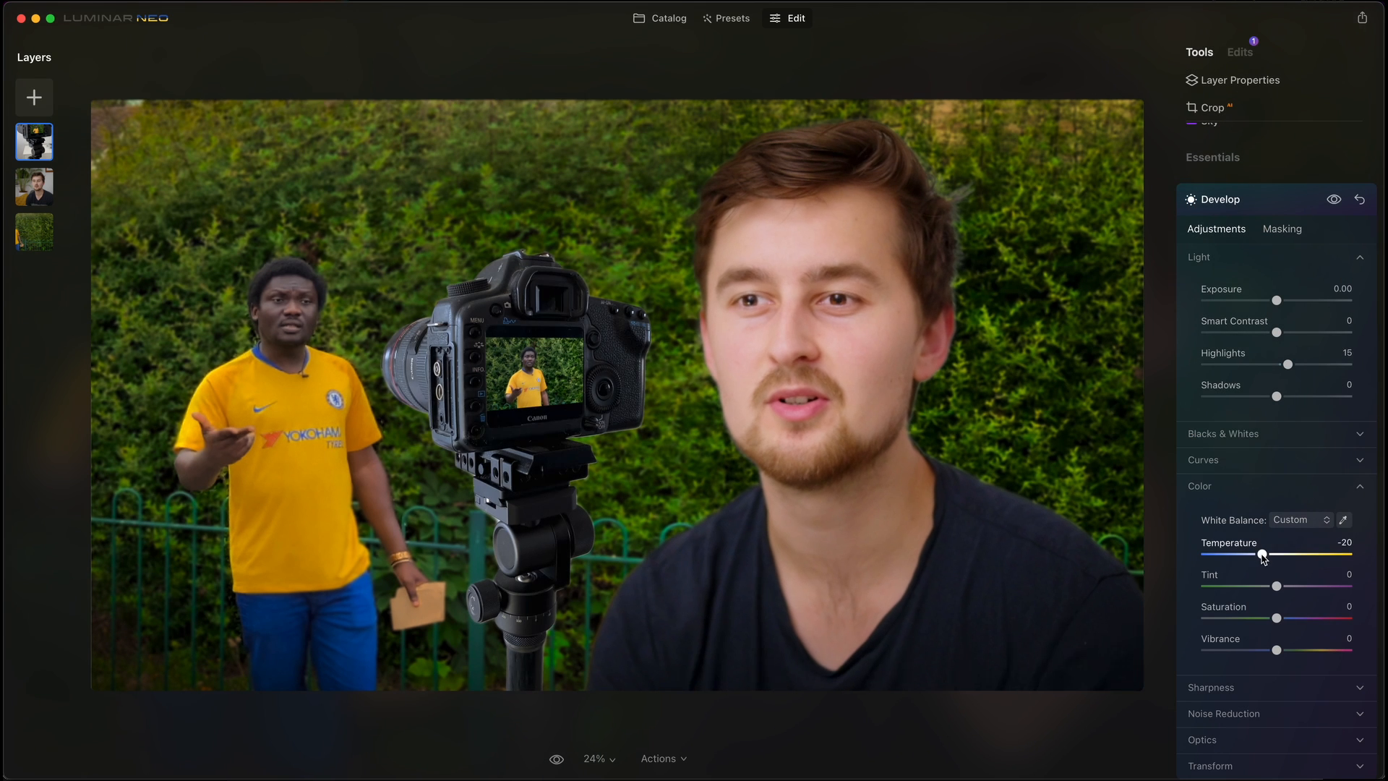
drag(1276, 617, 1340, 618)
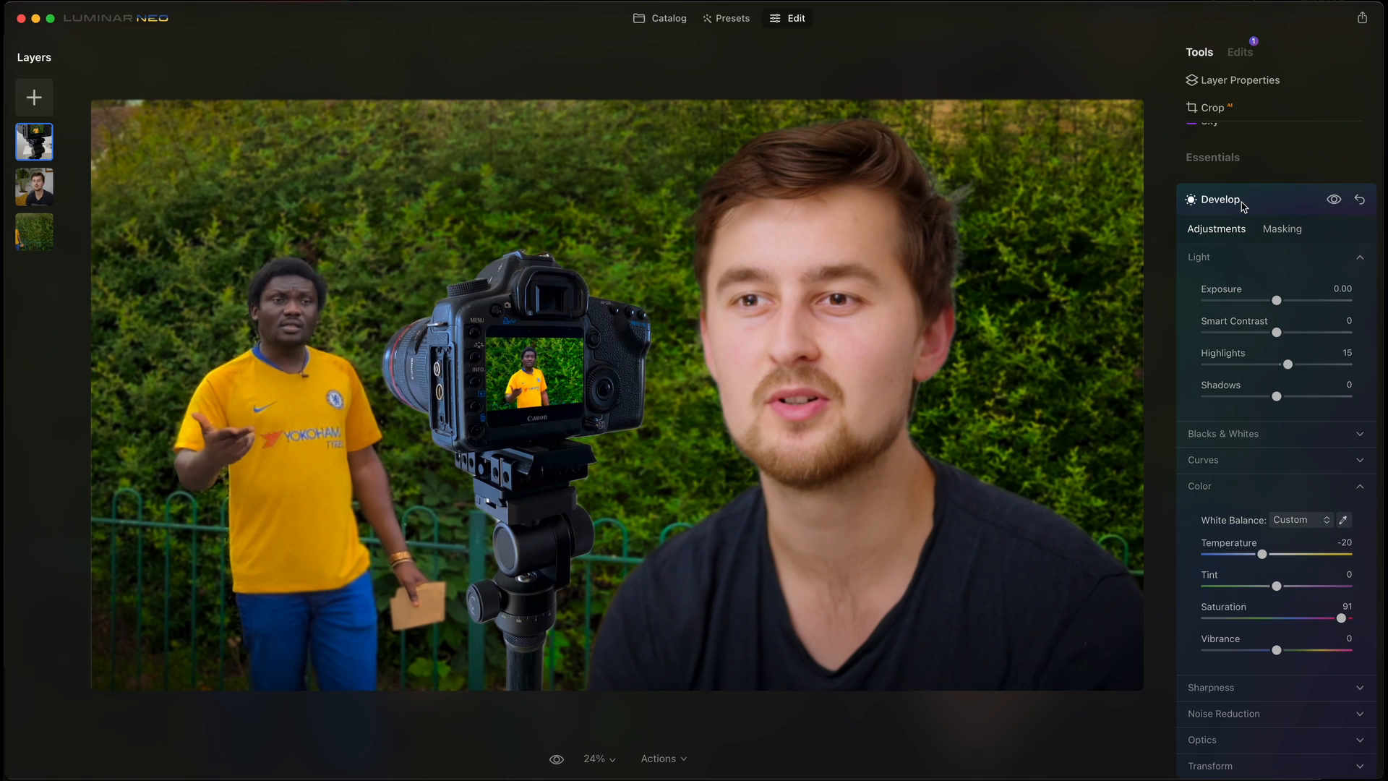
Set the vignette amount on the cut-out portrait layer to -64
click(34, 187)
click(1222, 506)
drag(1276, 491, 1231, 492)
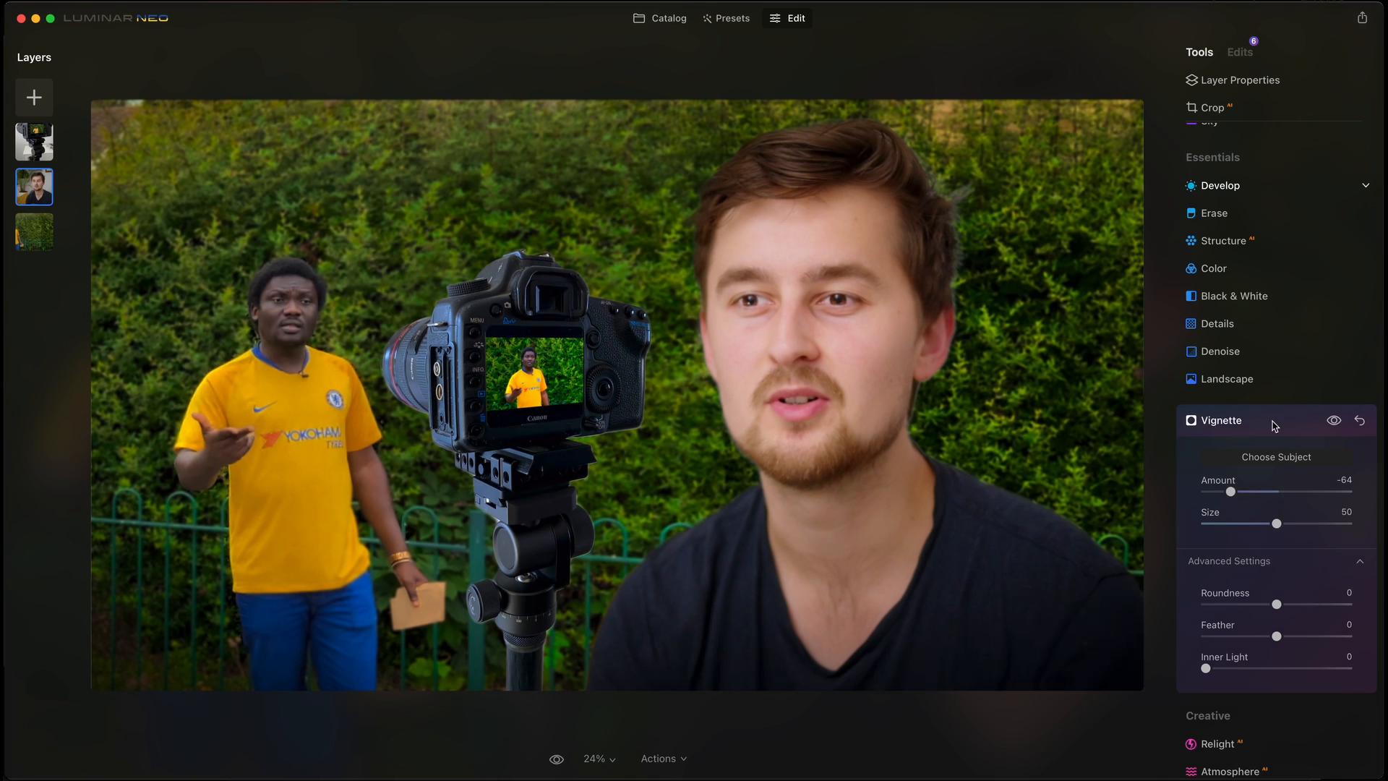
click(1274, 423)
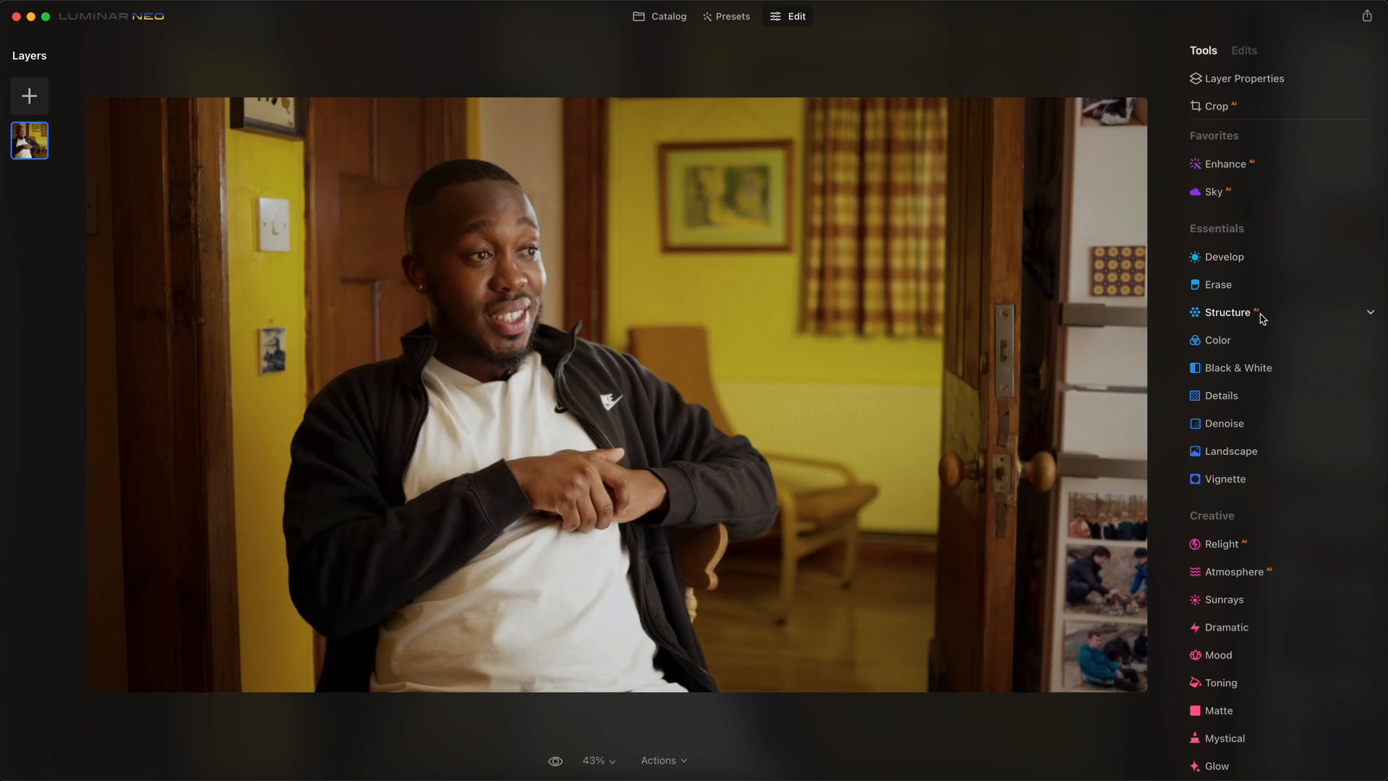
Use Relight AI on the indoor photo of the seated man to set far brightness to -35
scroll(1257, 313, down, 5)
click(1241, 247)
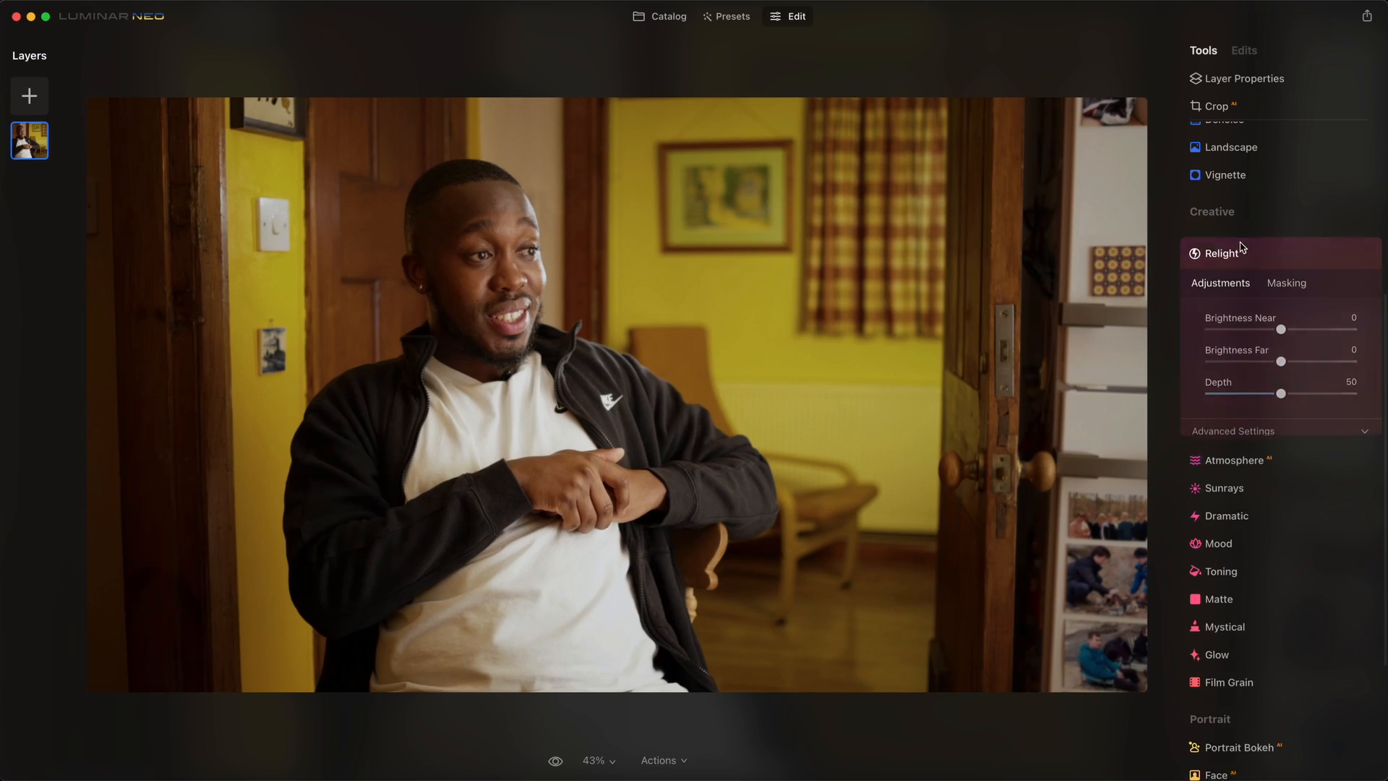
drag(1281, 362, 1255, 362)
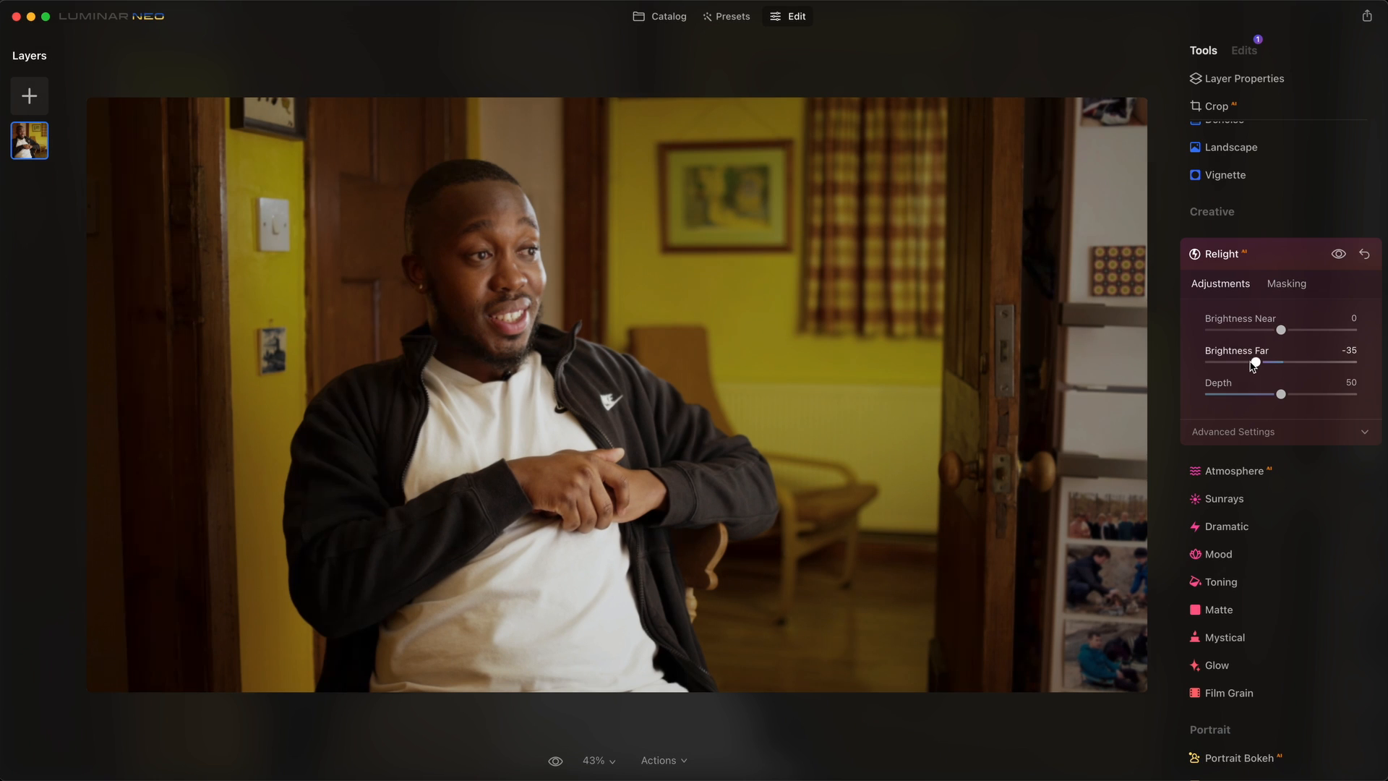
click(1271, 259)
Mask the Develop adjustments to the human in the indoor photo with Mask AI
scroll(1277, 261, up, 3)
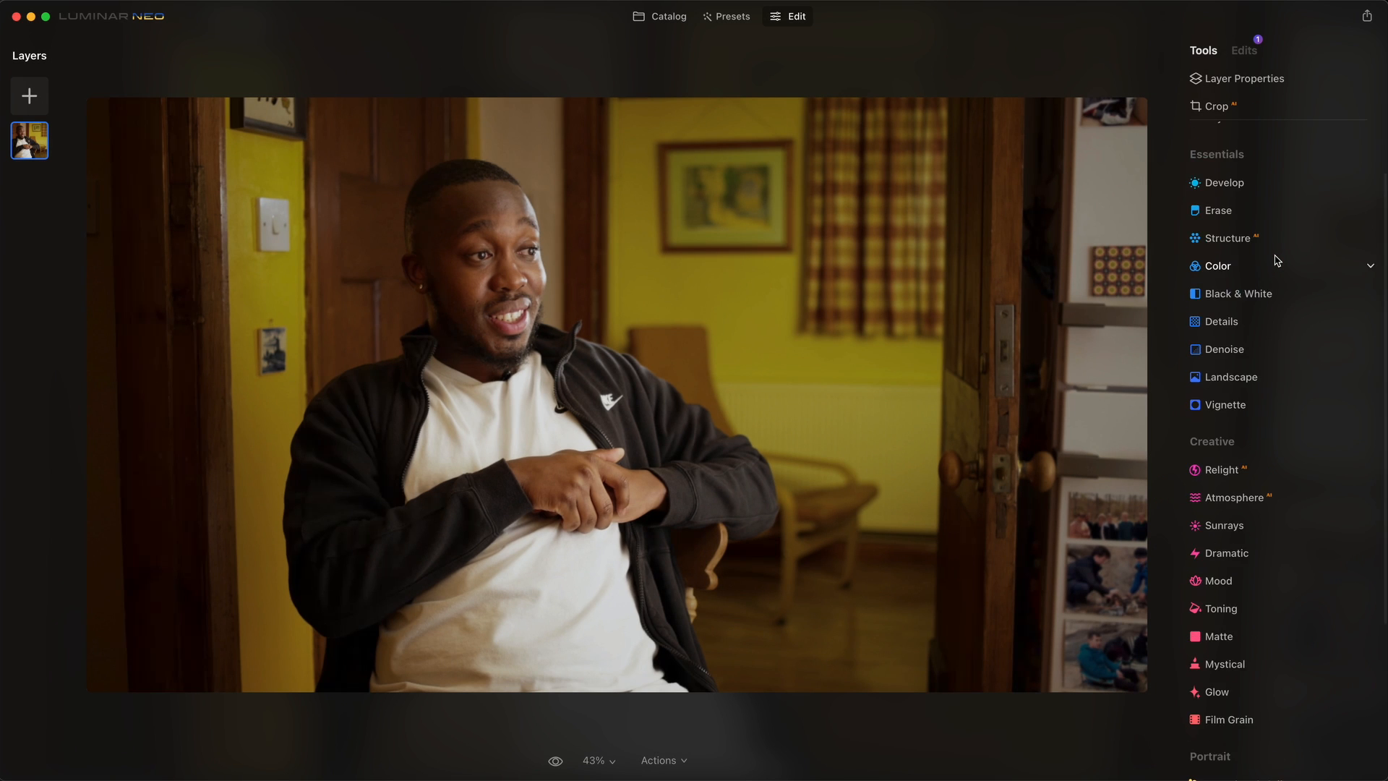
click(1258, 183)
click(1279, 227)
click(1240, 323)
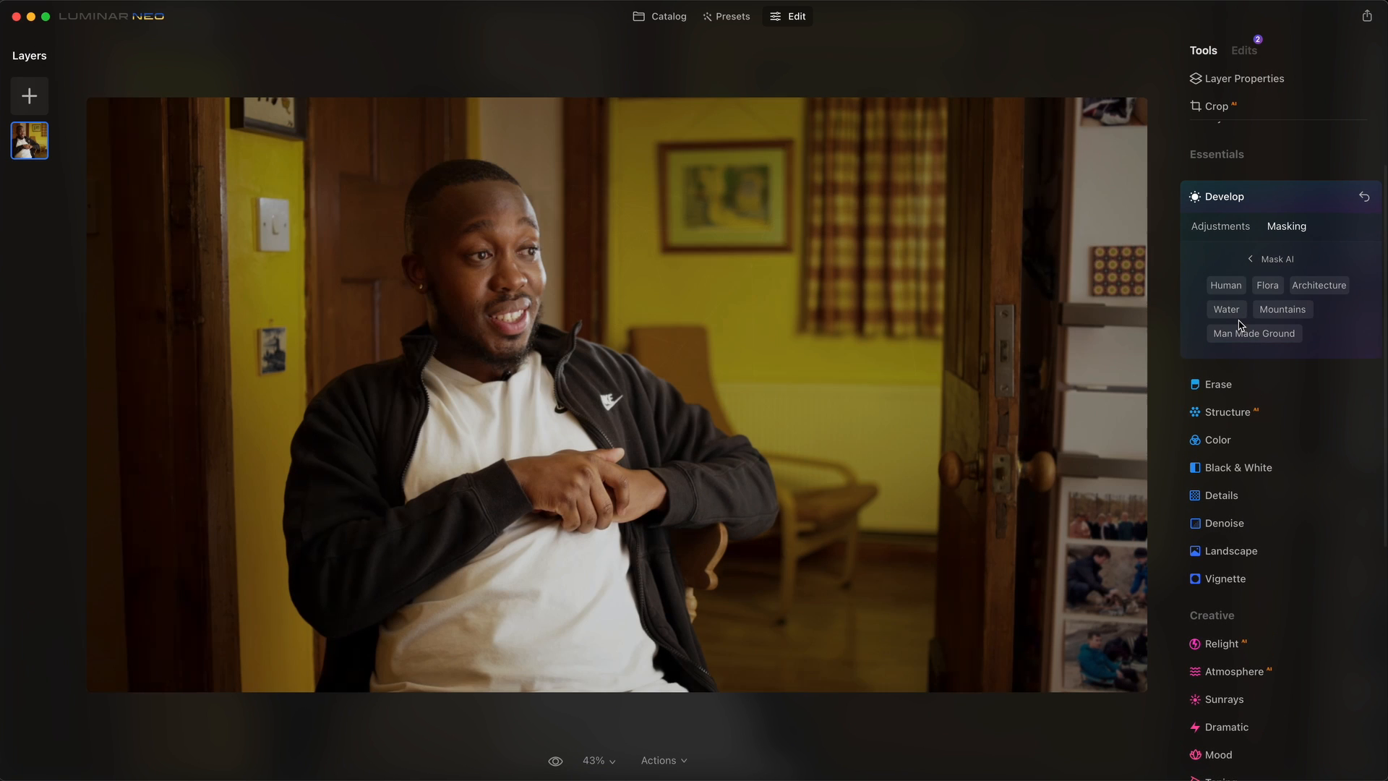
click(1233, 288)
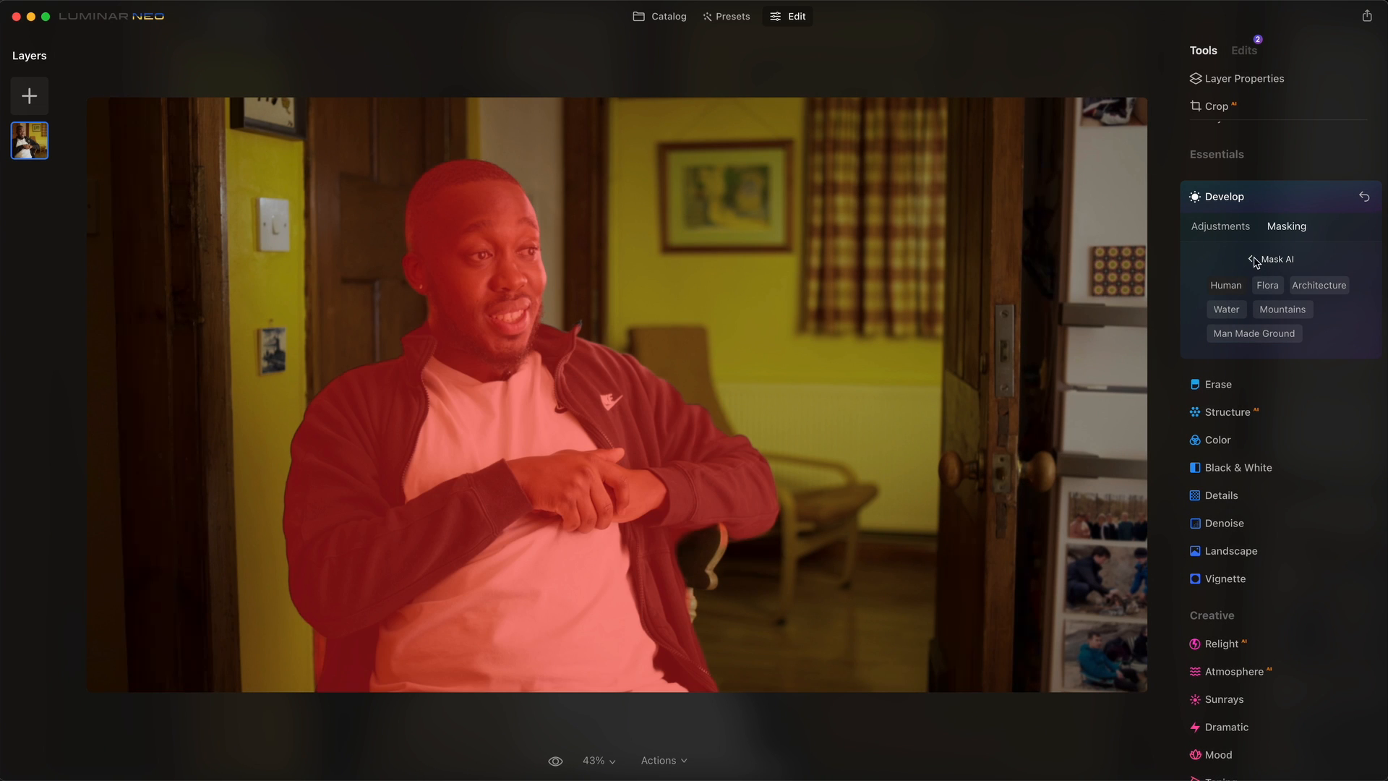
Erase the face and hands from the human mask, reducing the brush size to about 52 for the hands
click(1255, 262)
click(1319, 285)
mouse_move(542, 192)
mouse_down()
mouse_move(553, 272)
mouse_move(460, 318)
mouse_move(514, 303)
mouse_move(437, 274)
mouse_up()
key(bracketleft)
key(bracketleft)
key(bracketleft)
key(bracketleft)
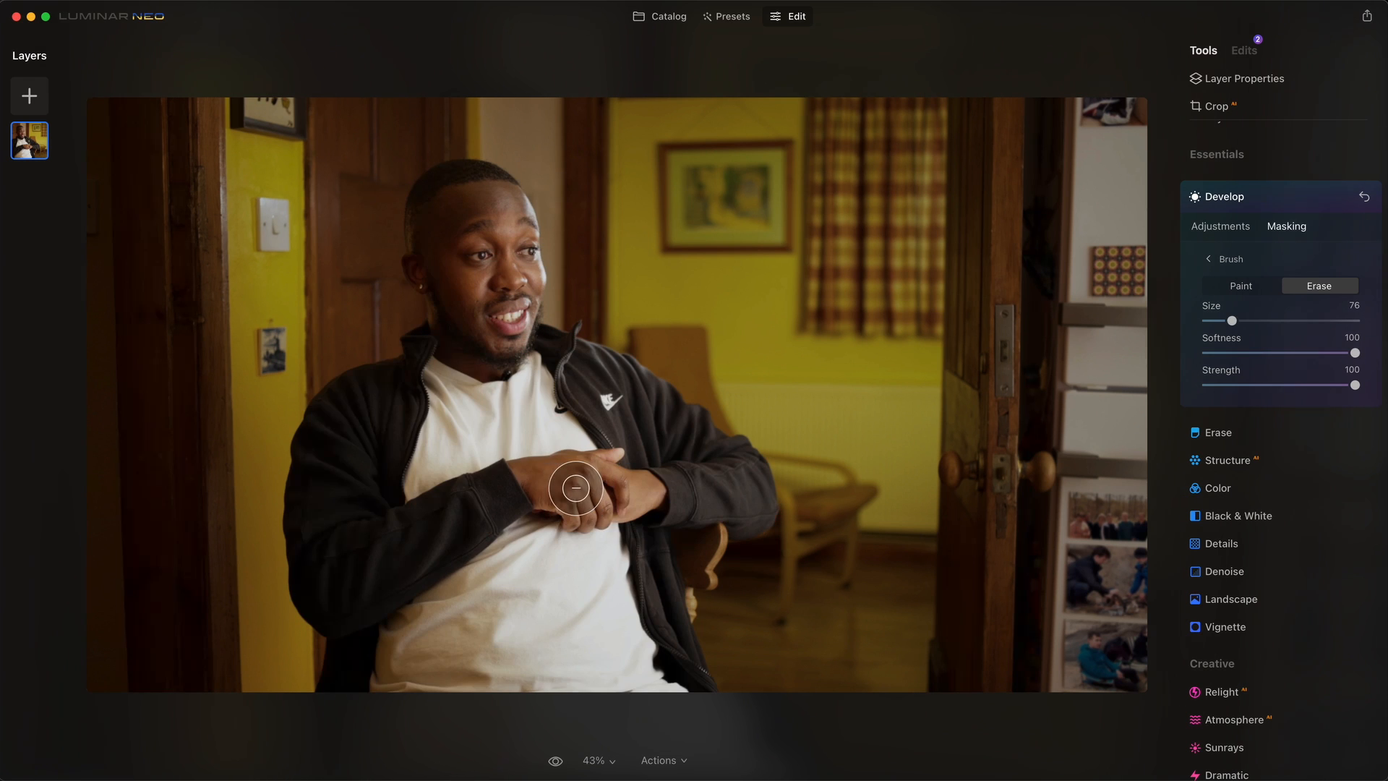
drag(508, 476, 643, 488)
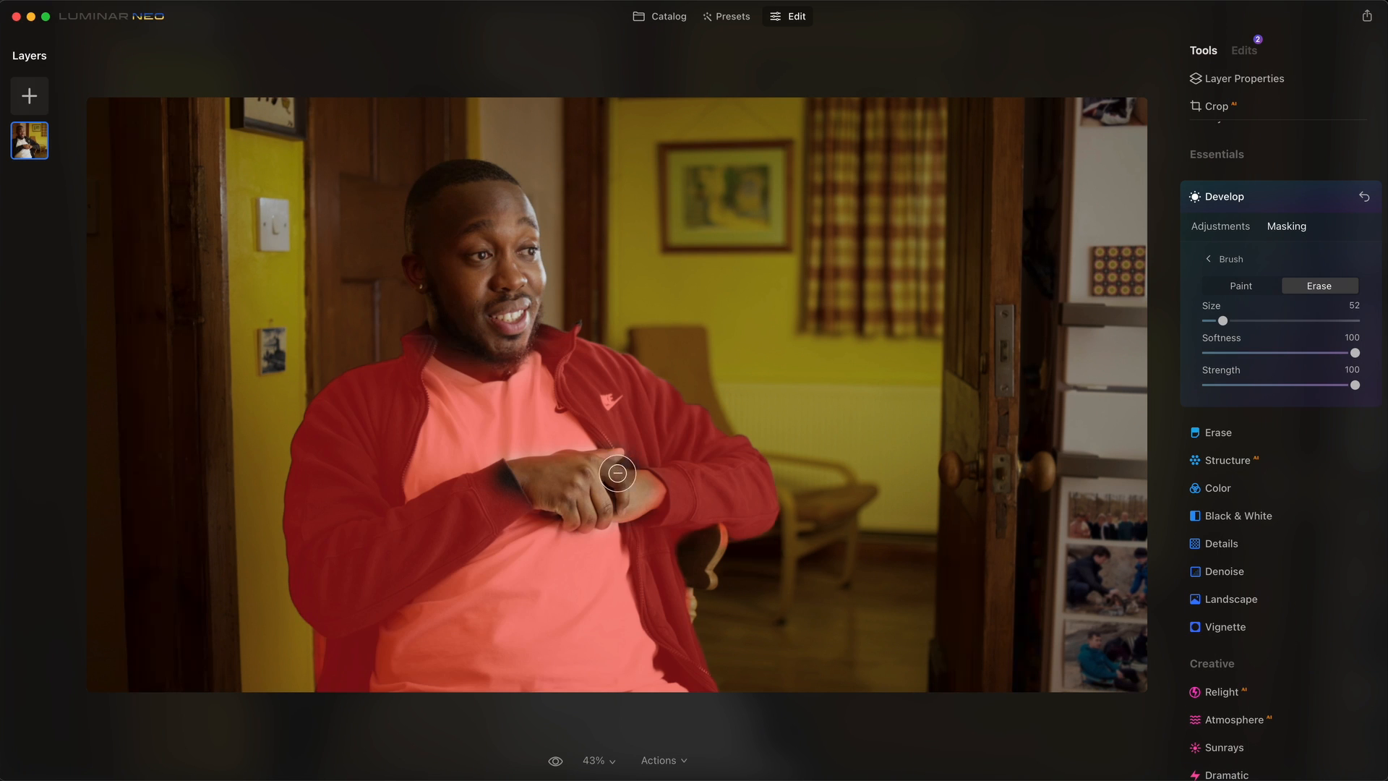
Set the masked clothing's exposure to -0.51, highlights to -18 and saturation to -29, and compare with the Develop adjustments hidden
click(1220, 226)
drag(1279, 362, 1270, 363)
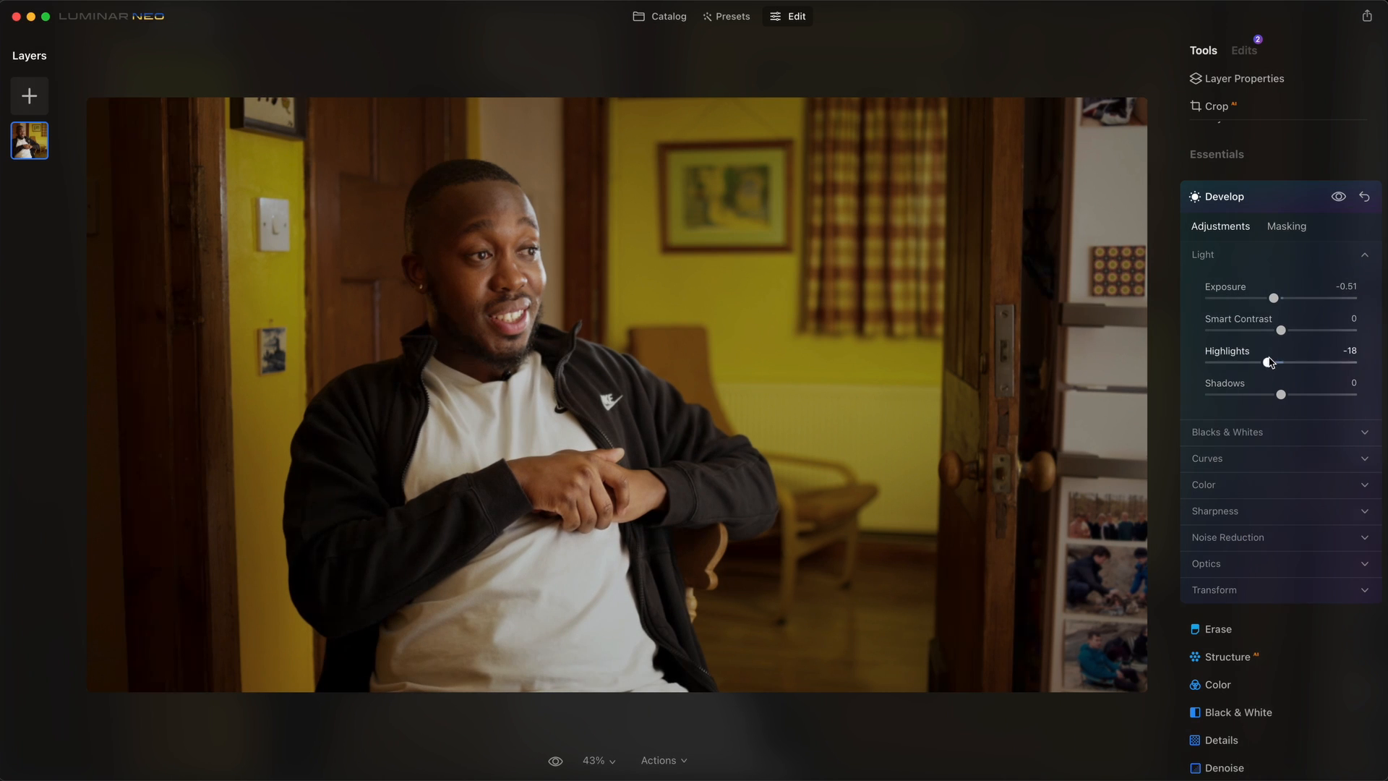
click(1277, 484)
click(1338, 199)
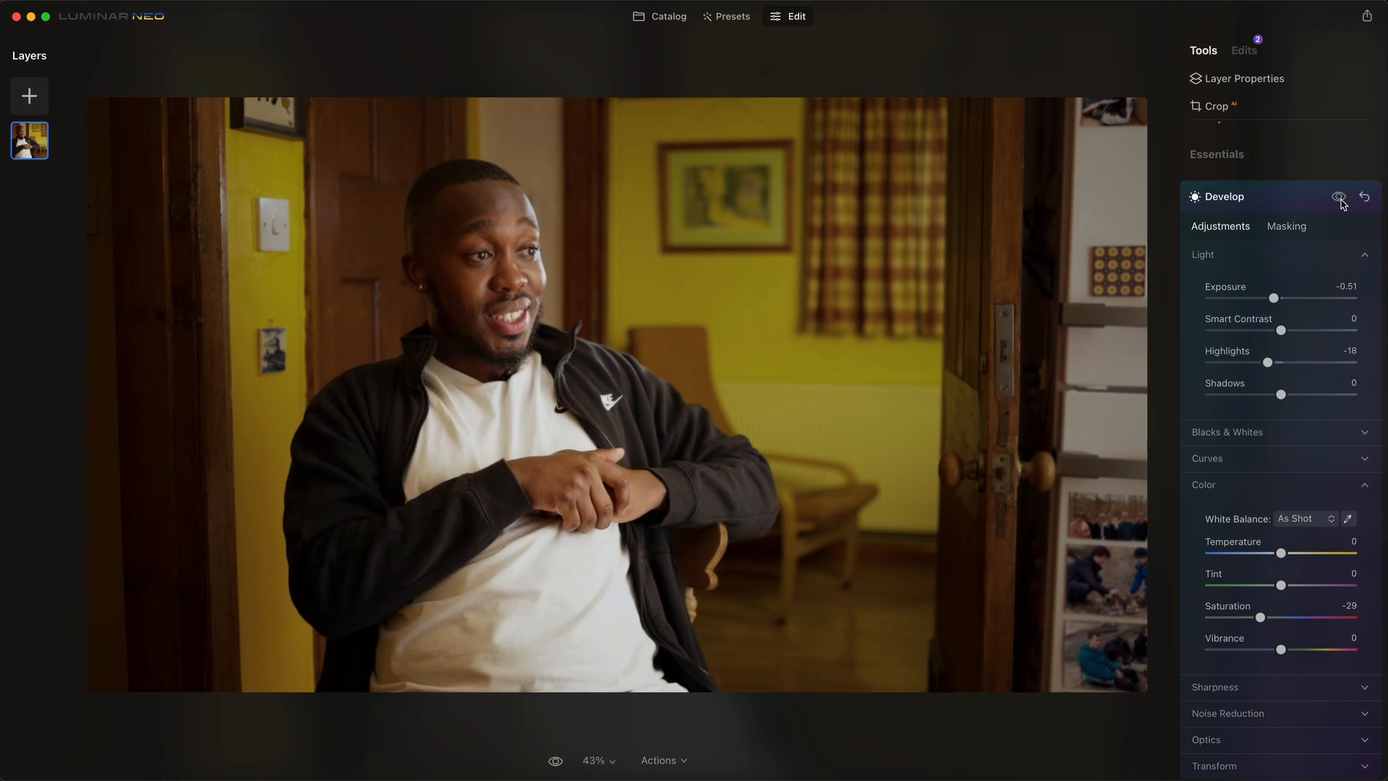
click(1339, 197)
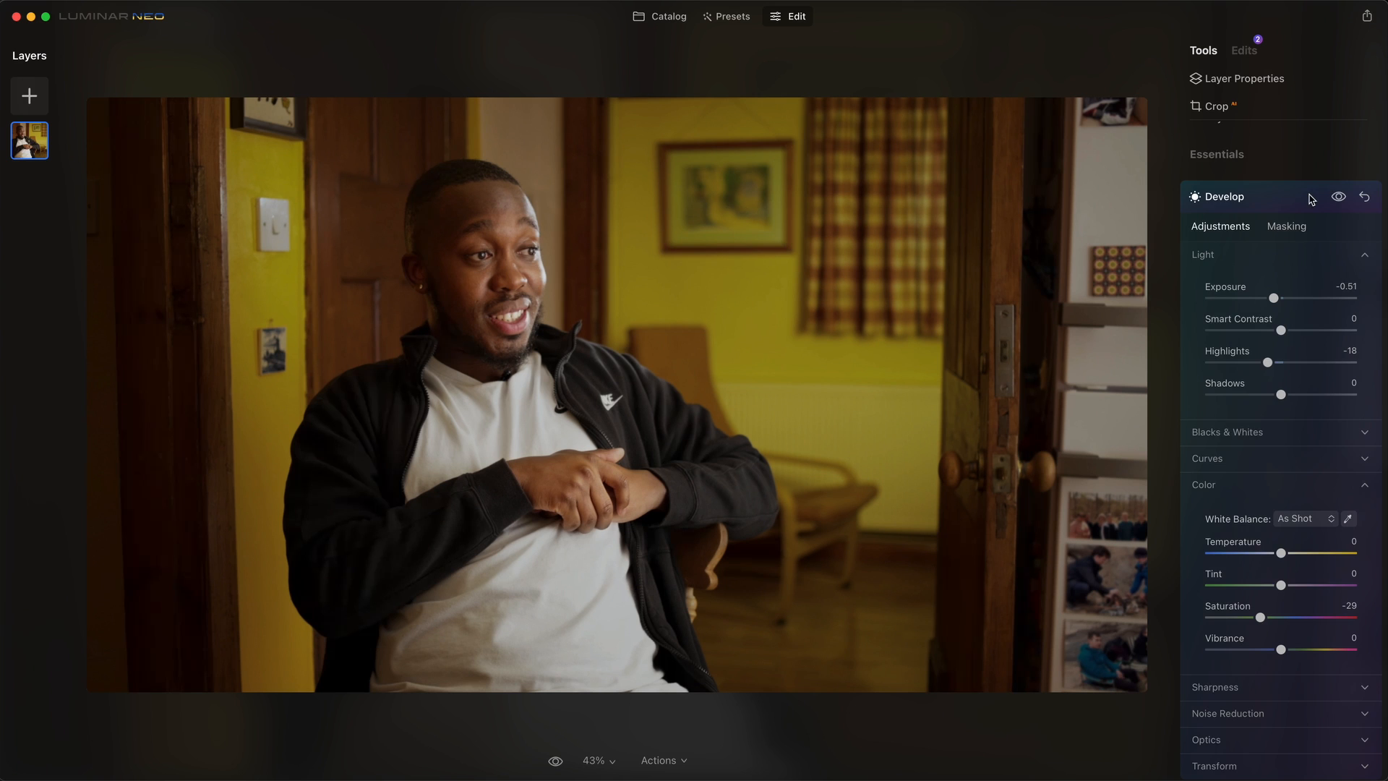
click(1308, 198)
Shift the yellow hue in the indoor photo to about -29 with the Color tool's HSL settings
click(1218, 266)
drag(1281, 475, 1256, 476)
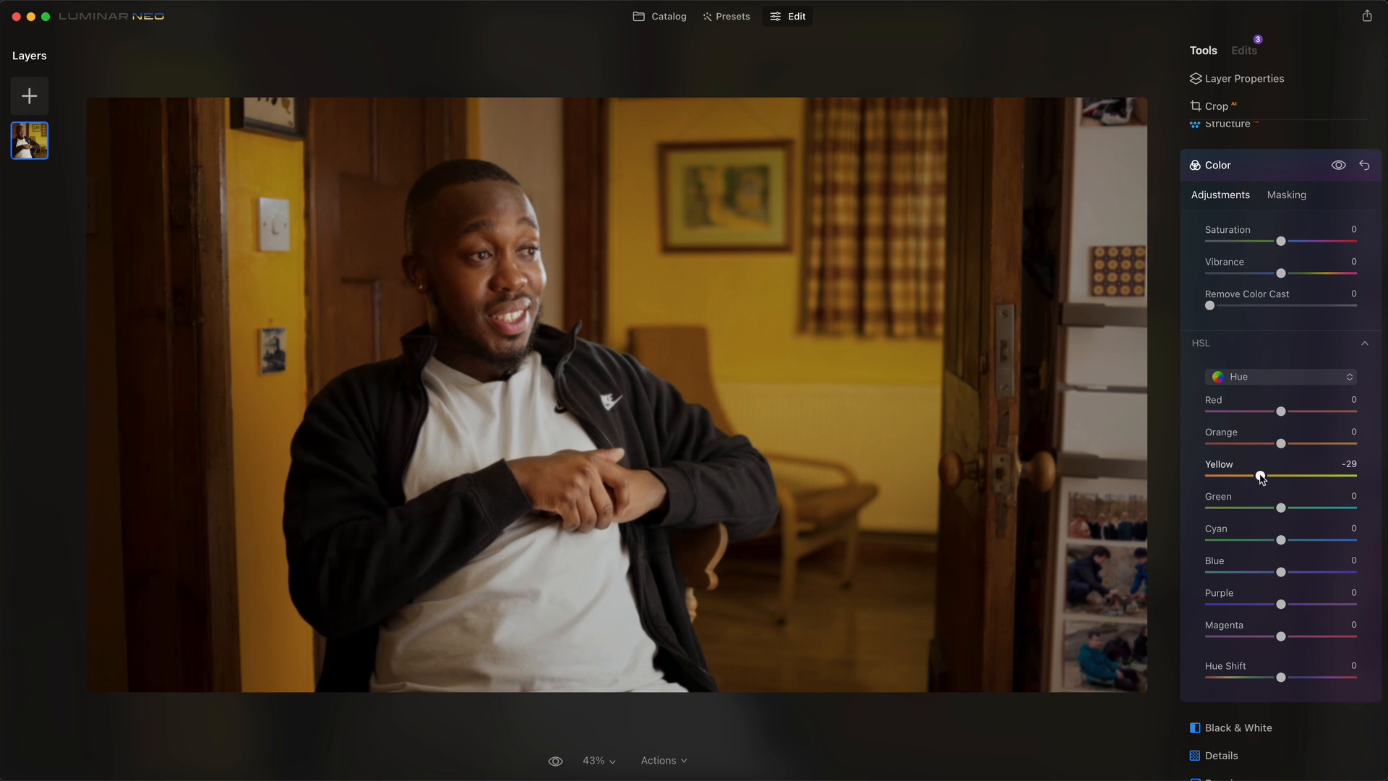
click(1302, 175)
Apply a second Develop adjustment to the indoor photo with smart contrast 31 and exposure about 0.13
scroll(1298, 181, up, 3)
click(1293, 259)
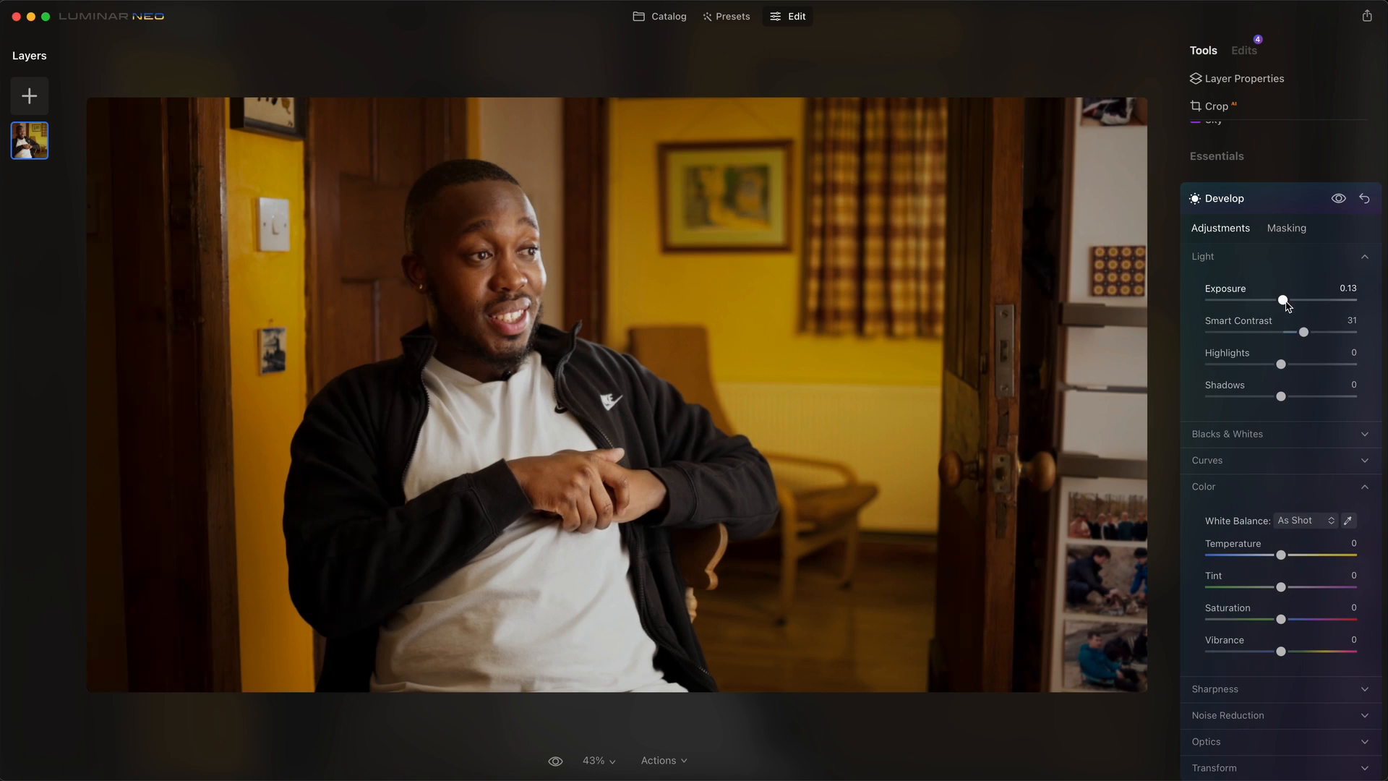
click(1262, 198)
Add the rigged camera photo as a layer enlarged over the right half of the image, and shift the seated man's photo left
click(37, 95)
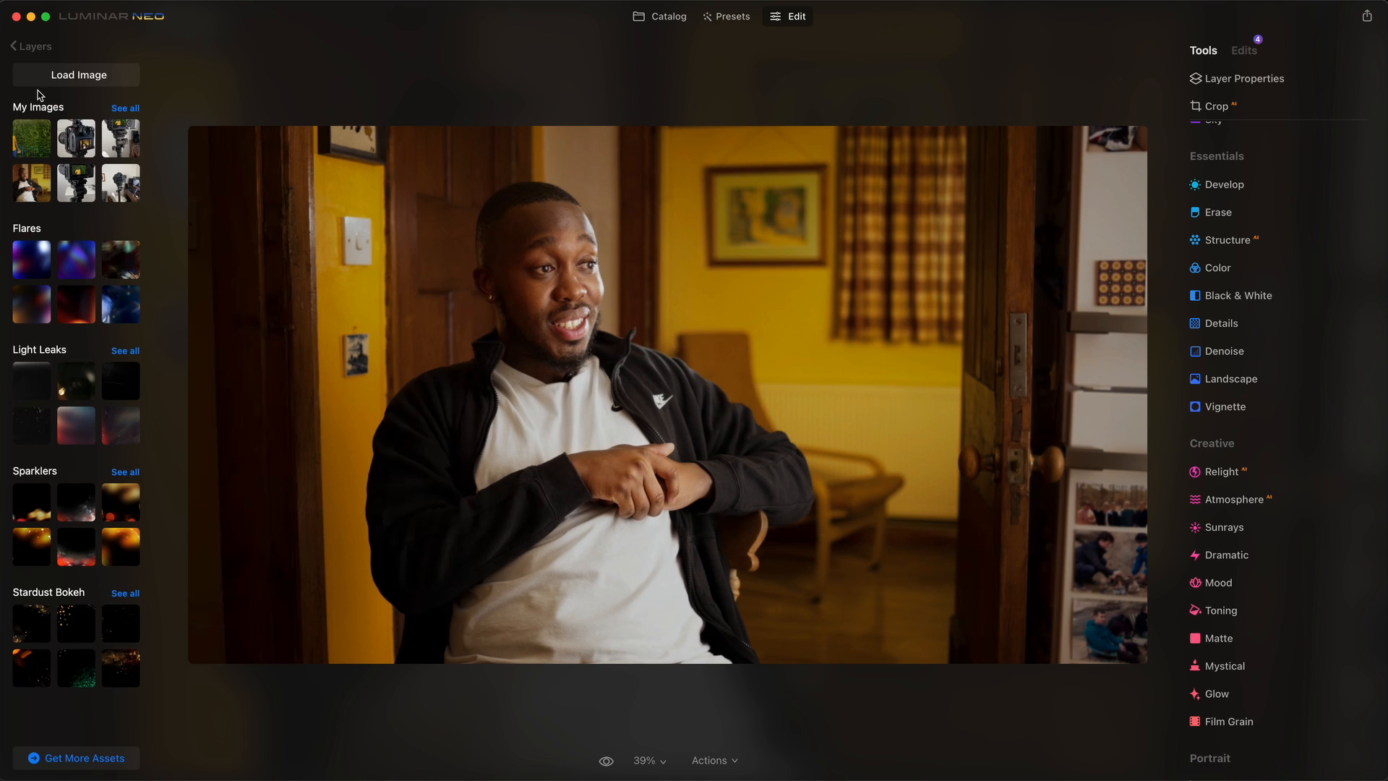
click(67, 130)
drag(523, 554, 825, 468)
drag(731, 616, 661, 729)
drag(801, 579, 808, 511)
click(29, 186)
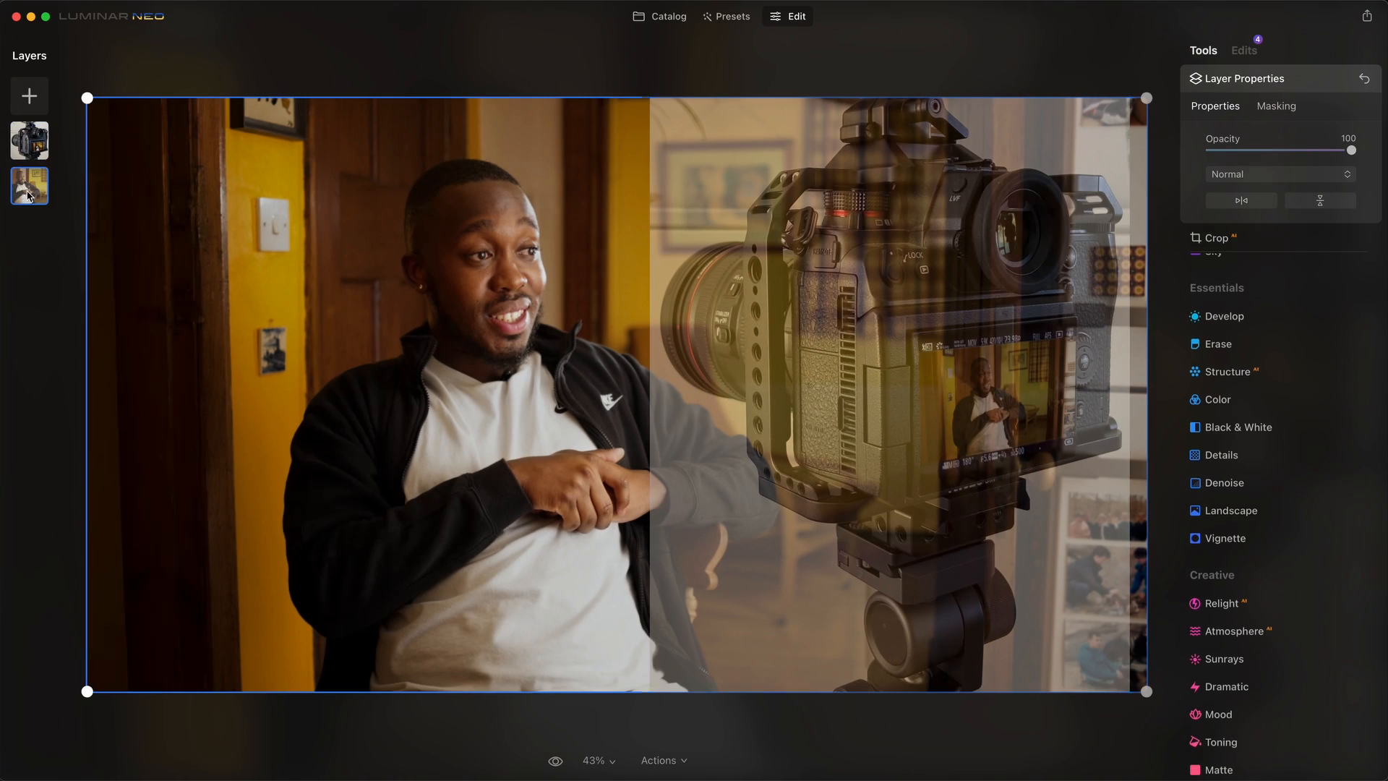
drag(455, 335, 355, 336)
Set the camera layer's opacity to 100 and remove its background with the AI Portrait Background mask
click(29, 141)
drag(1282, 150, 1350, 148)
click(1276, 106)
click(1258, 223)
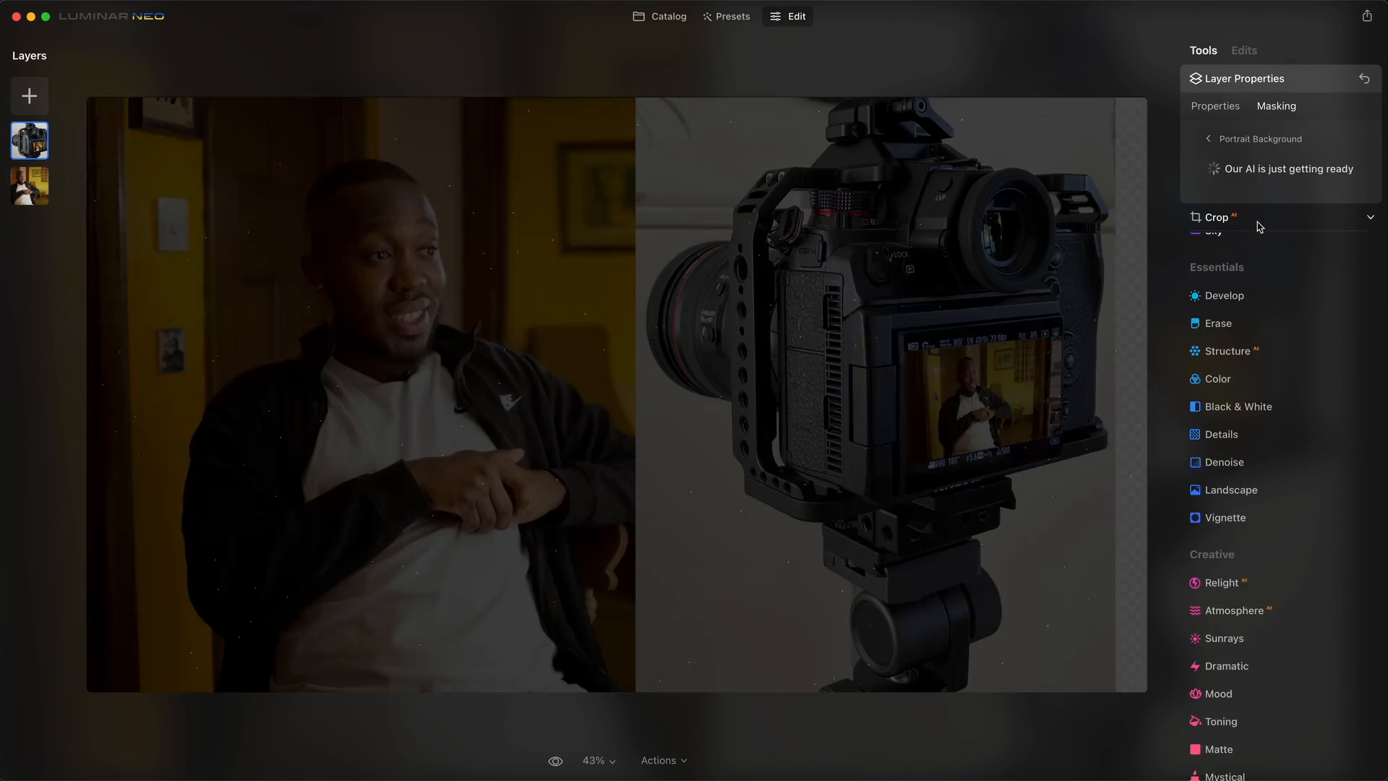
click(1281, 166)
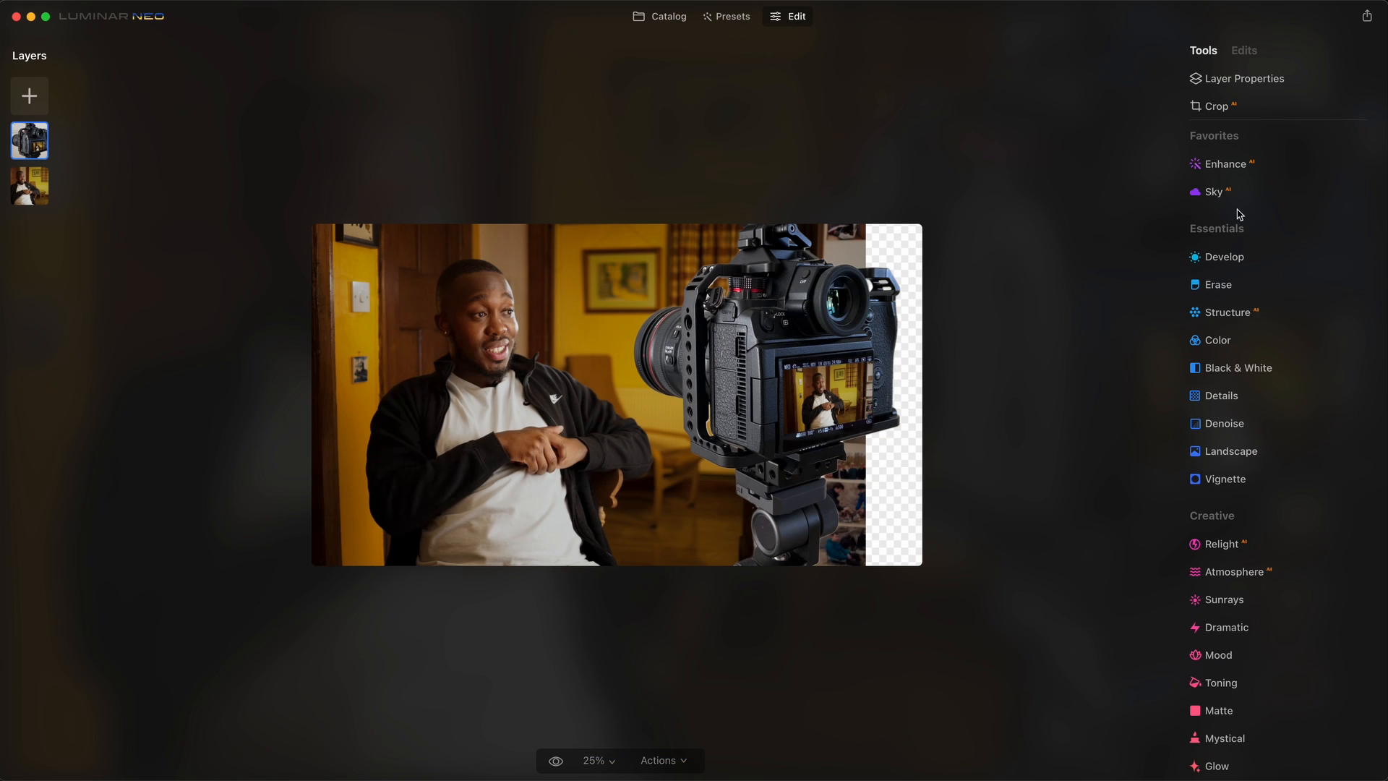
Darken the cut-out camera layer with a Develop adjustment to match the indoor scene
click(1224, 258)
drag(1281, 332, 1258, 301)
drag(1281, 364, 1336, 370)
click(1276, 207)
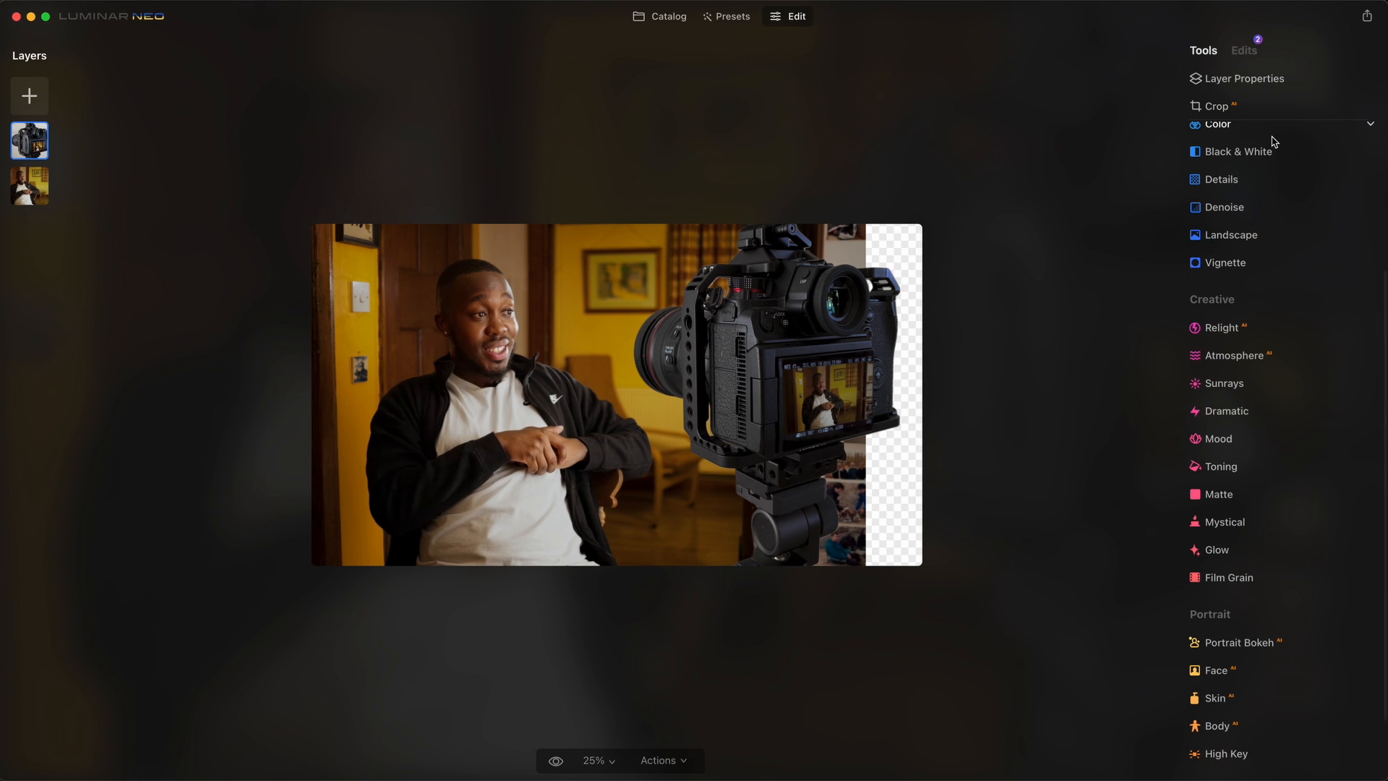
Add the seated man's photo again as the bottom layer at opacity 100 and stretch it past the right edge of the image
click(29, 95)
click(33, 177)
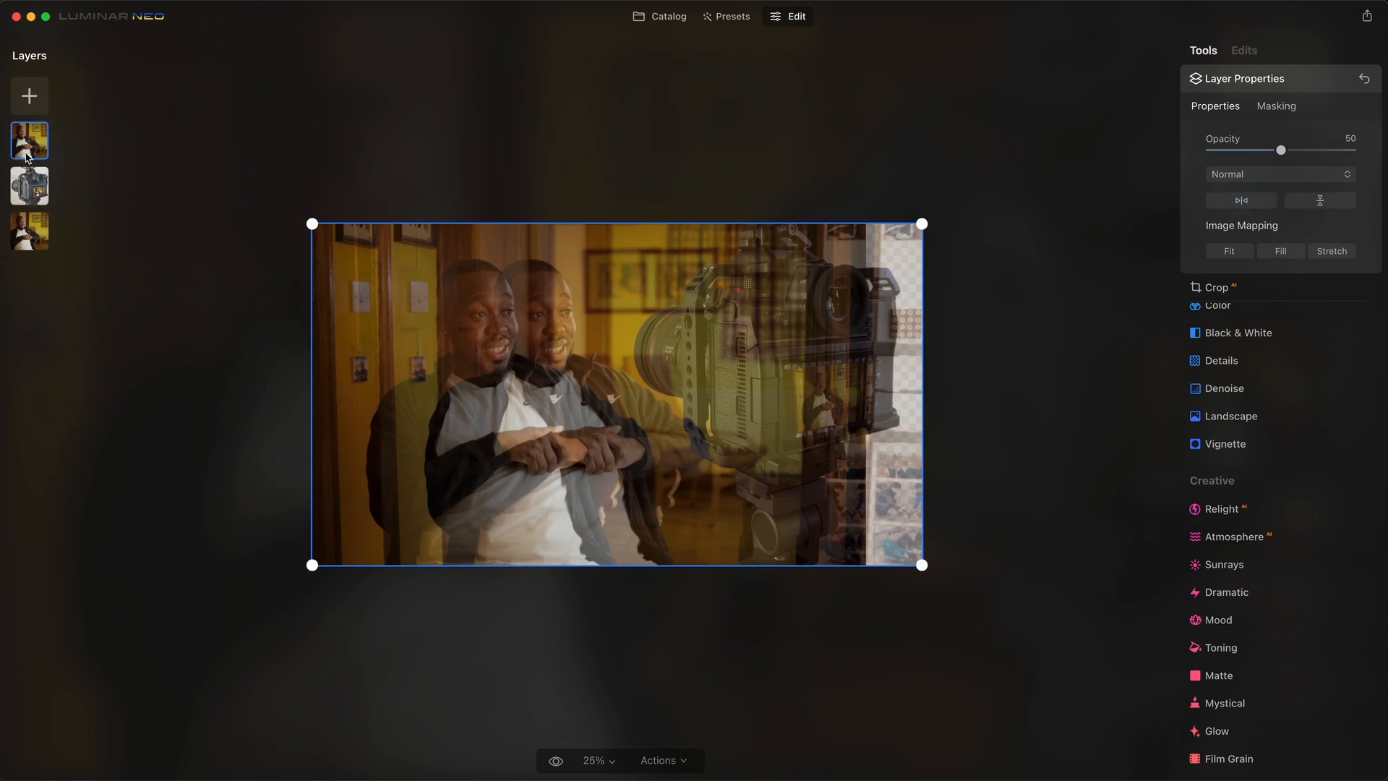
drag(32, 242, 33, 242)
drag(1281, 151, 1357, 152)
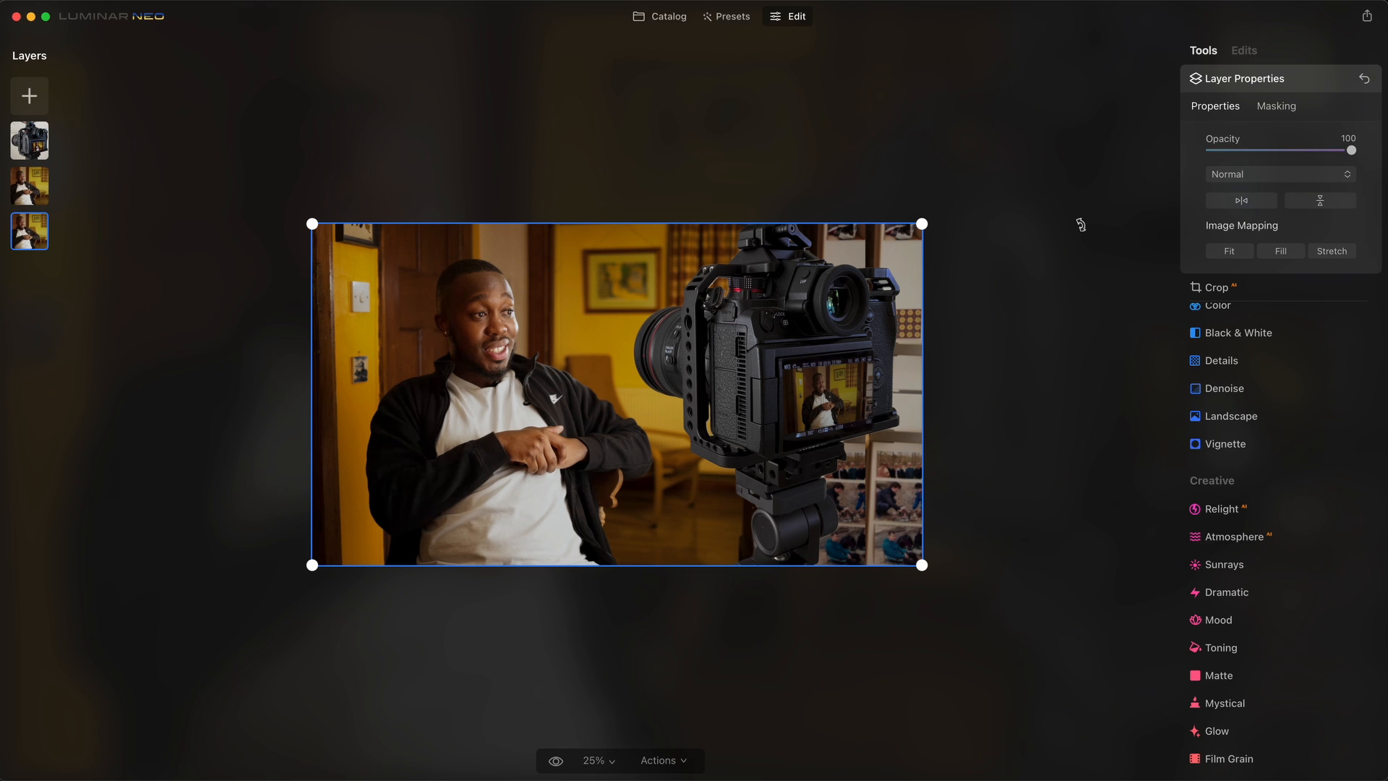
drag(925, 459, 983, 460)
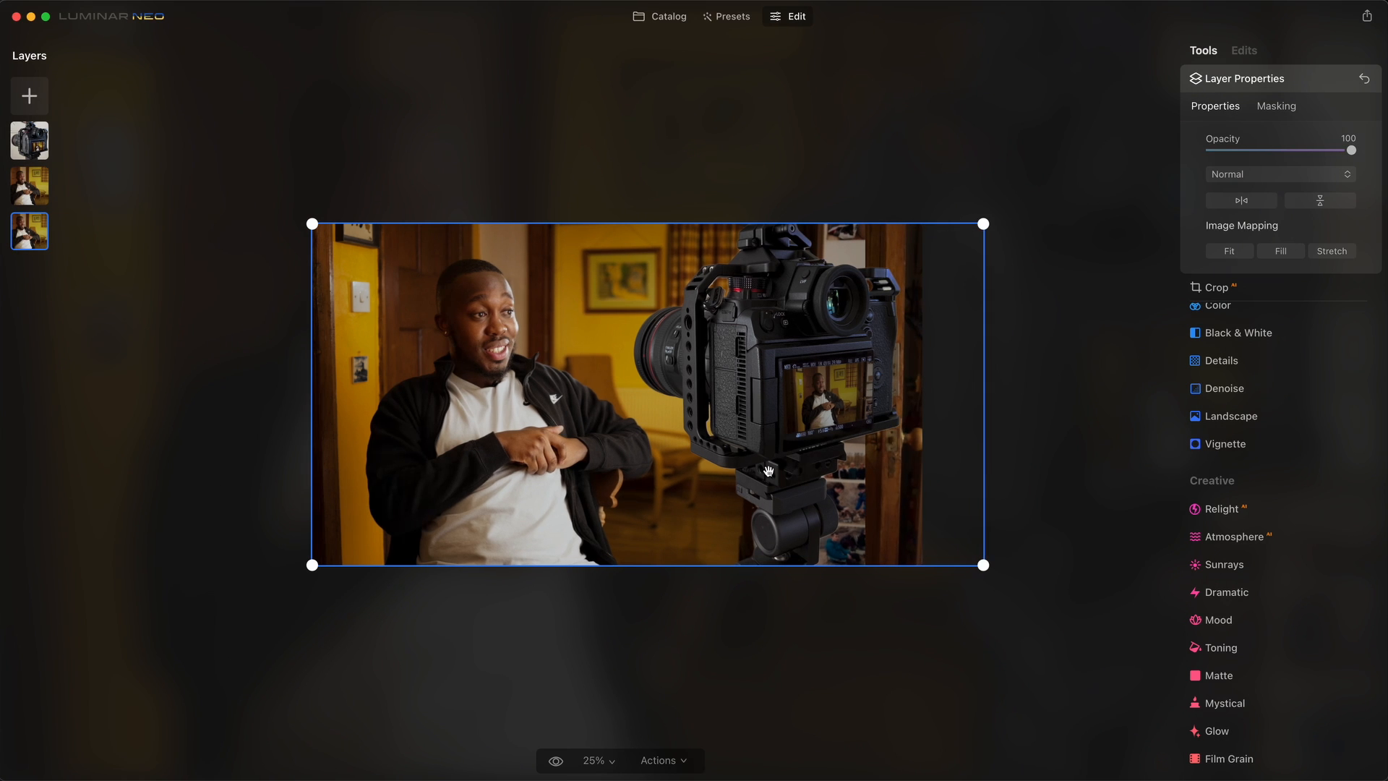
Mask out the right edge of the middle photo layer behind the camera and stretch the bottom copy slightly wider to blend them
click(20, 185)
click(1276, 105)
drag(879, 298, 896, 296)
click(1207, 139)
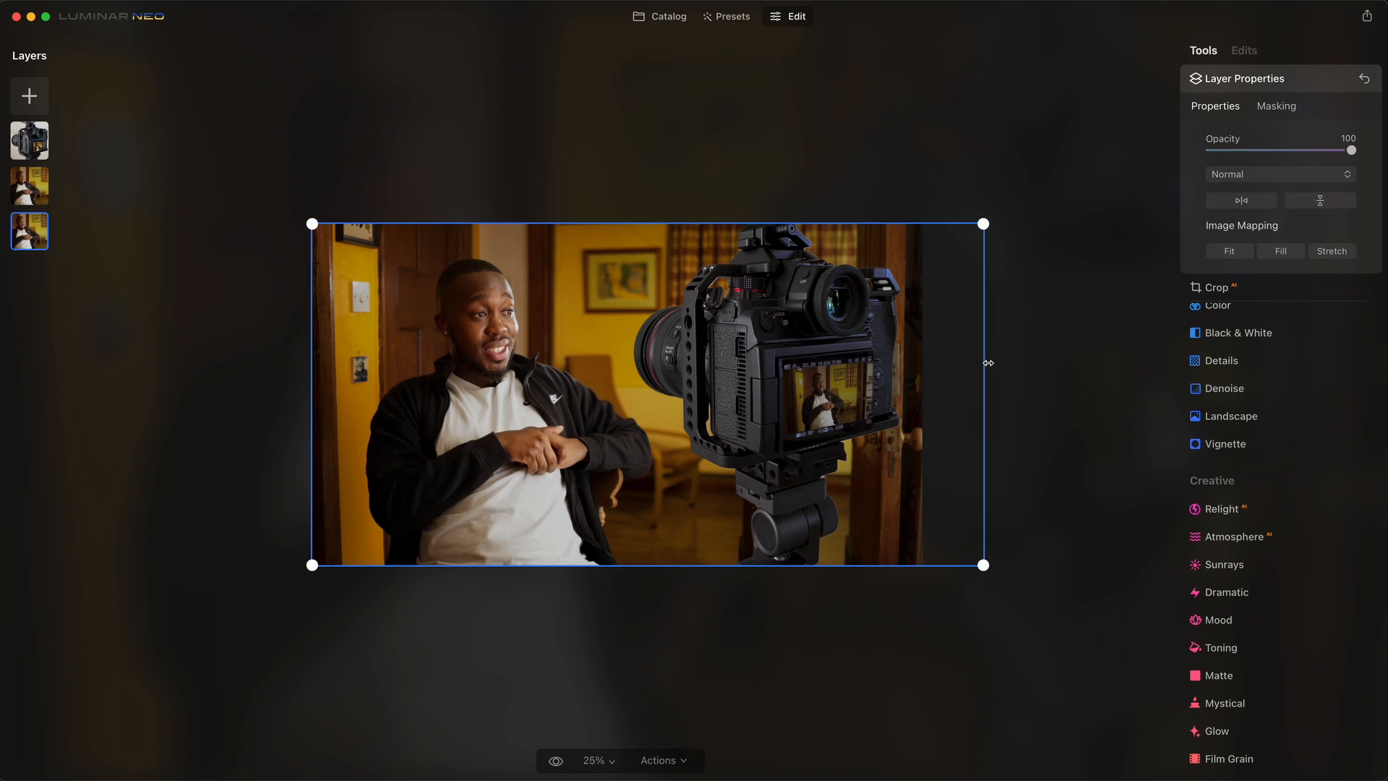
drag(986, 359, 999, 363)
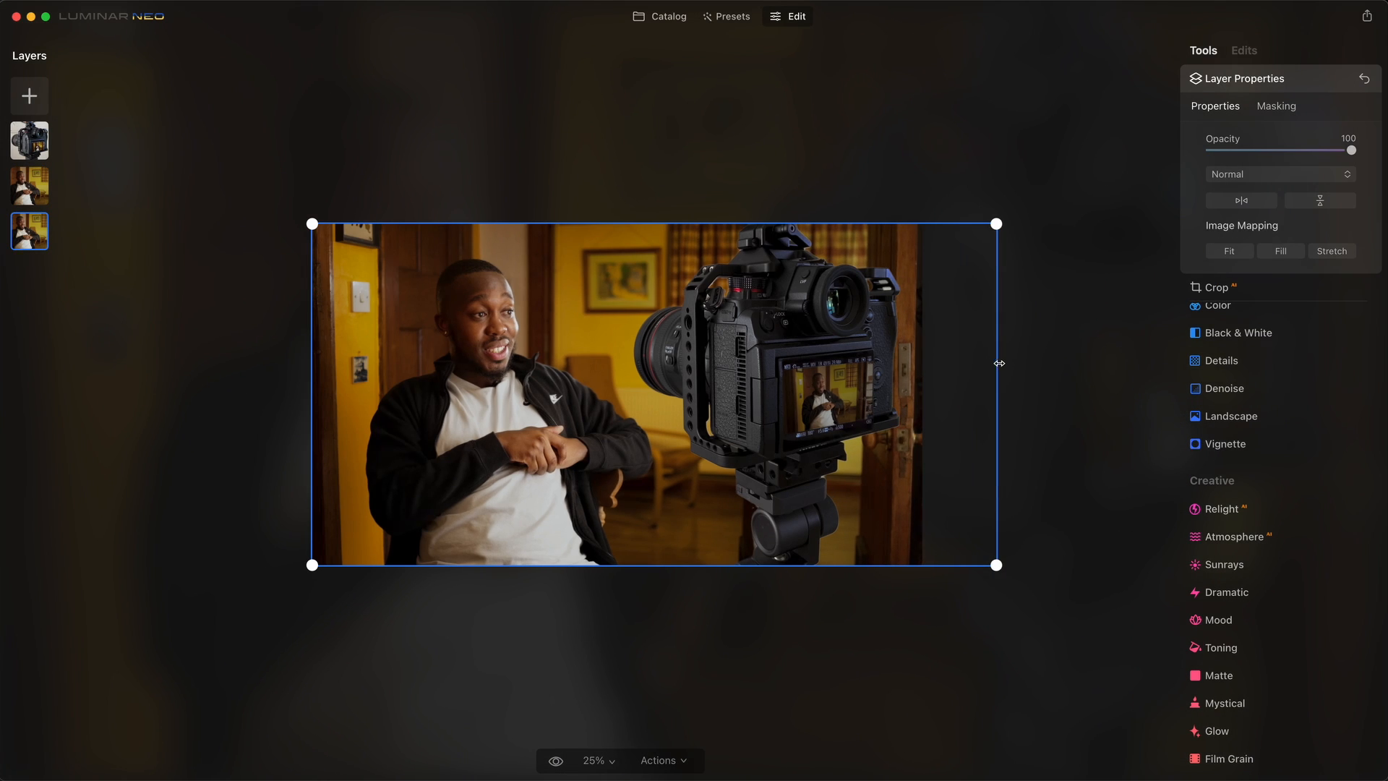